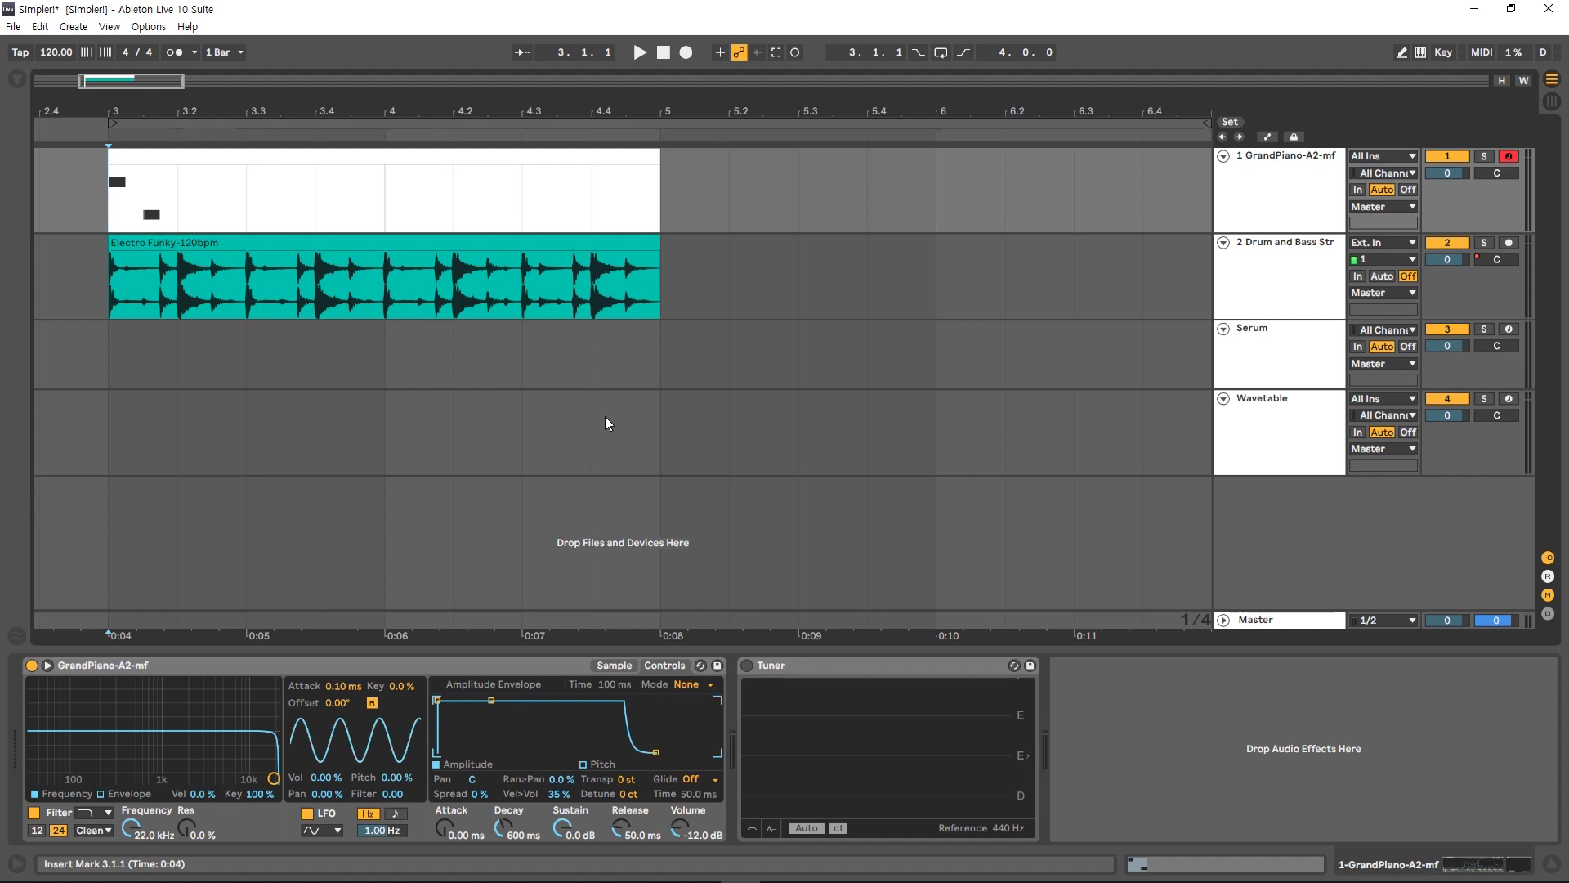
# Step: Show the automation envelopes in the arrangement and display the pitch envelope of the GrandPiano-A2-mf instrument
pyautogui.press('a')
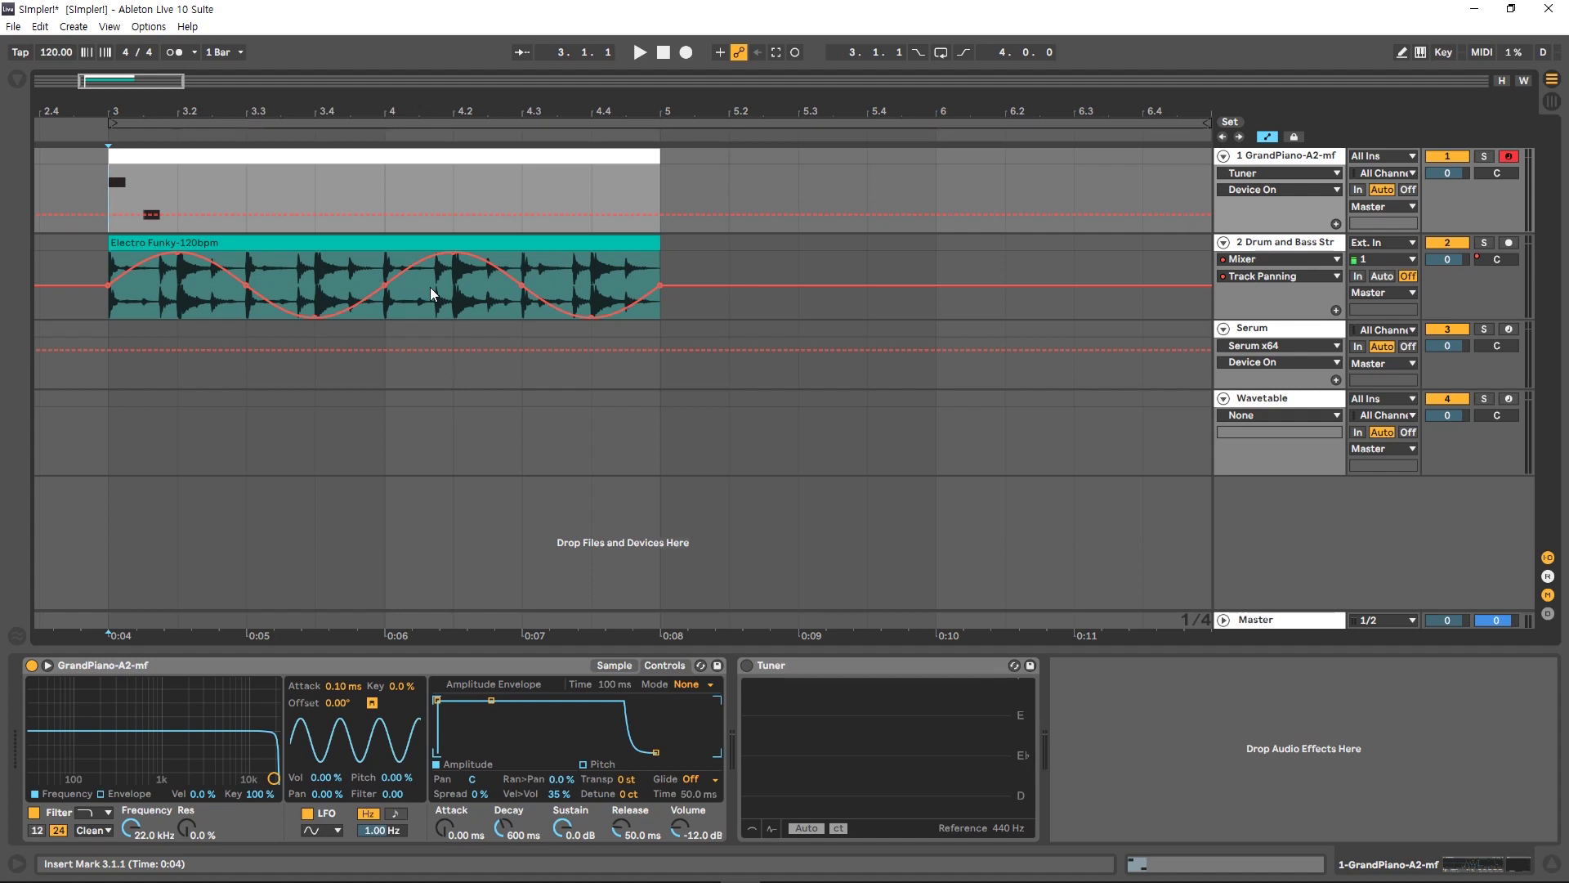
pyautogui.press('a')
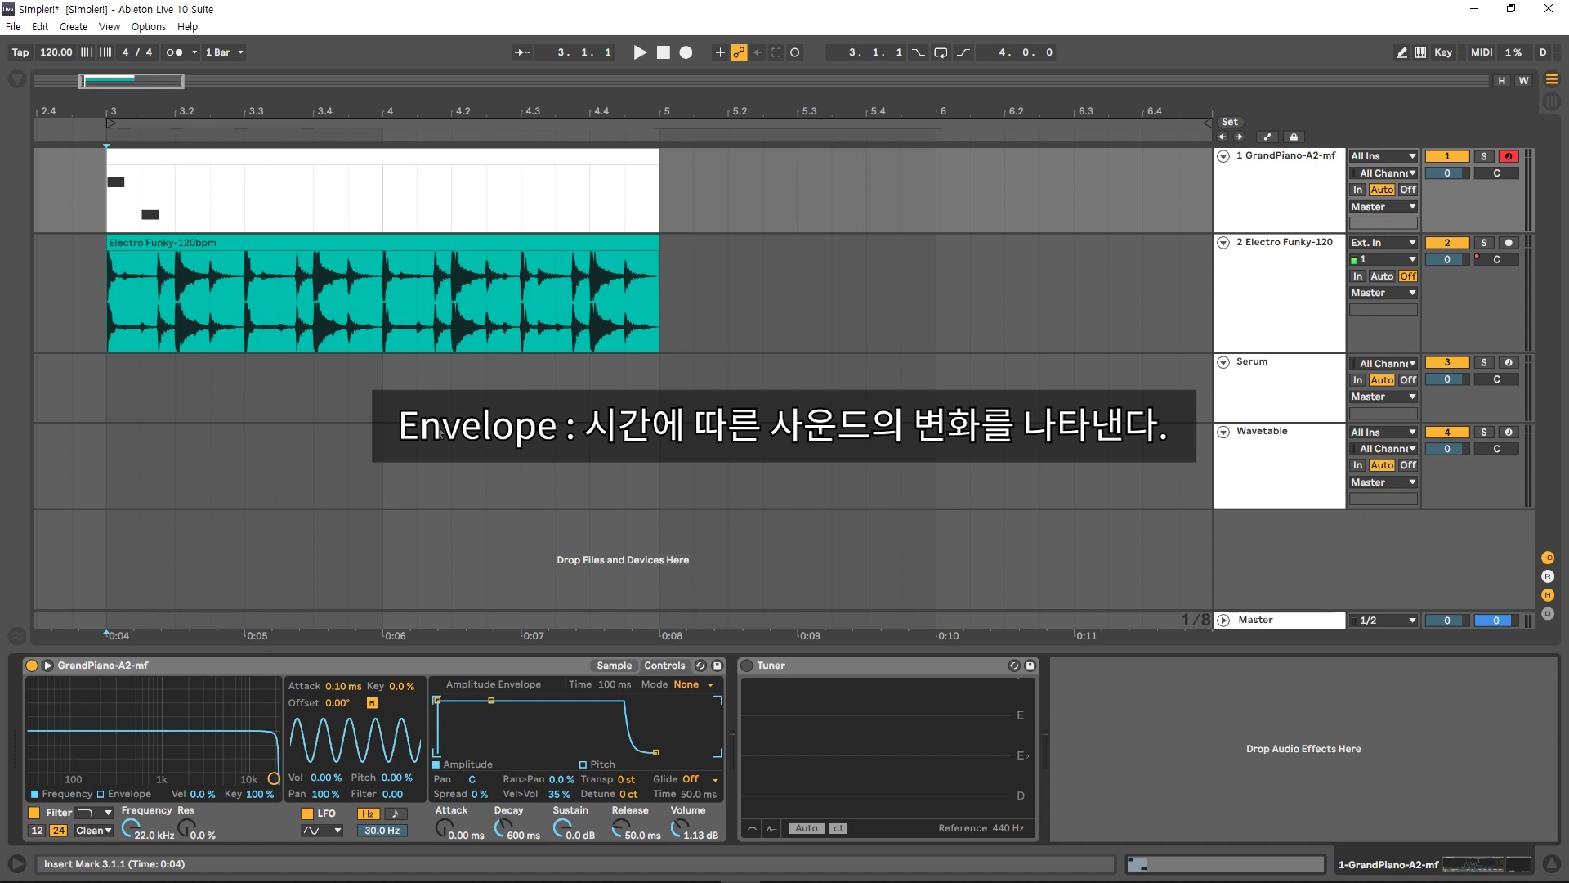
pyautogui.press('a')
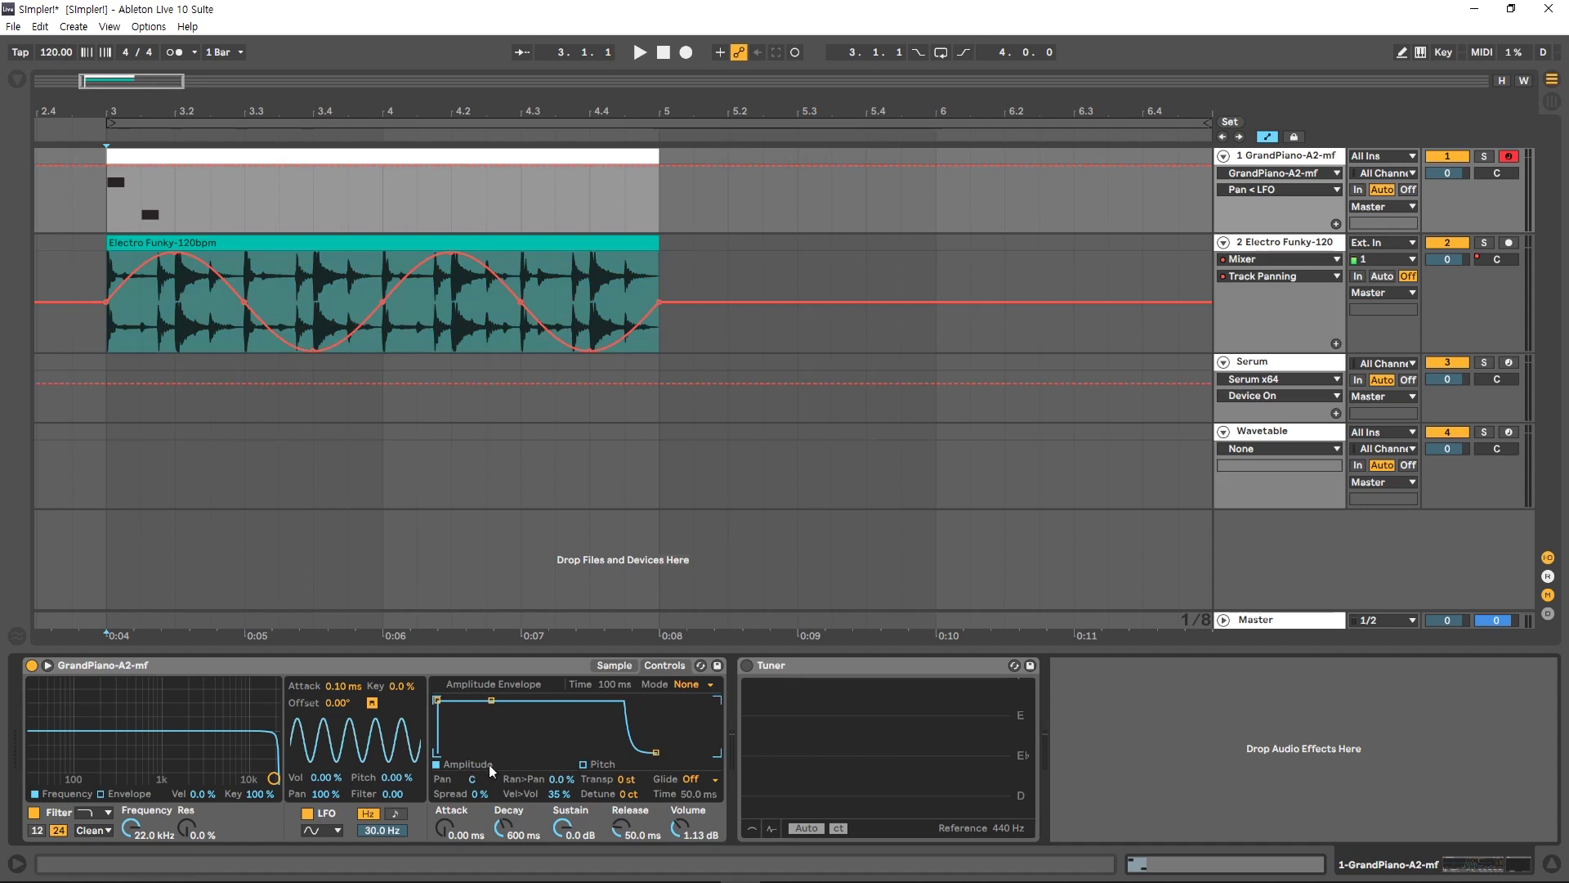
pyautogui.click(586, 765)
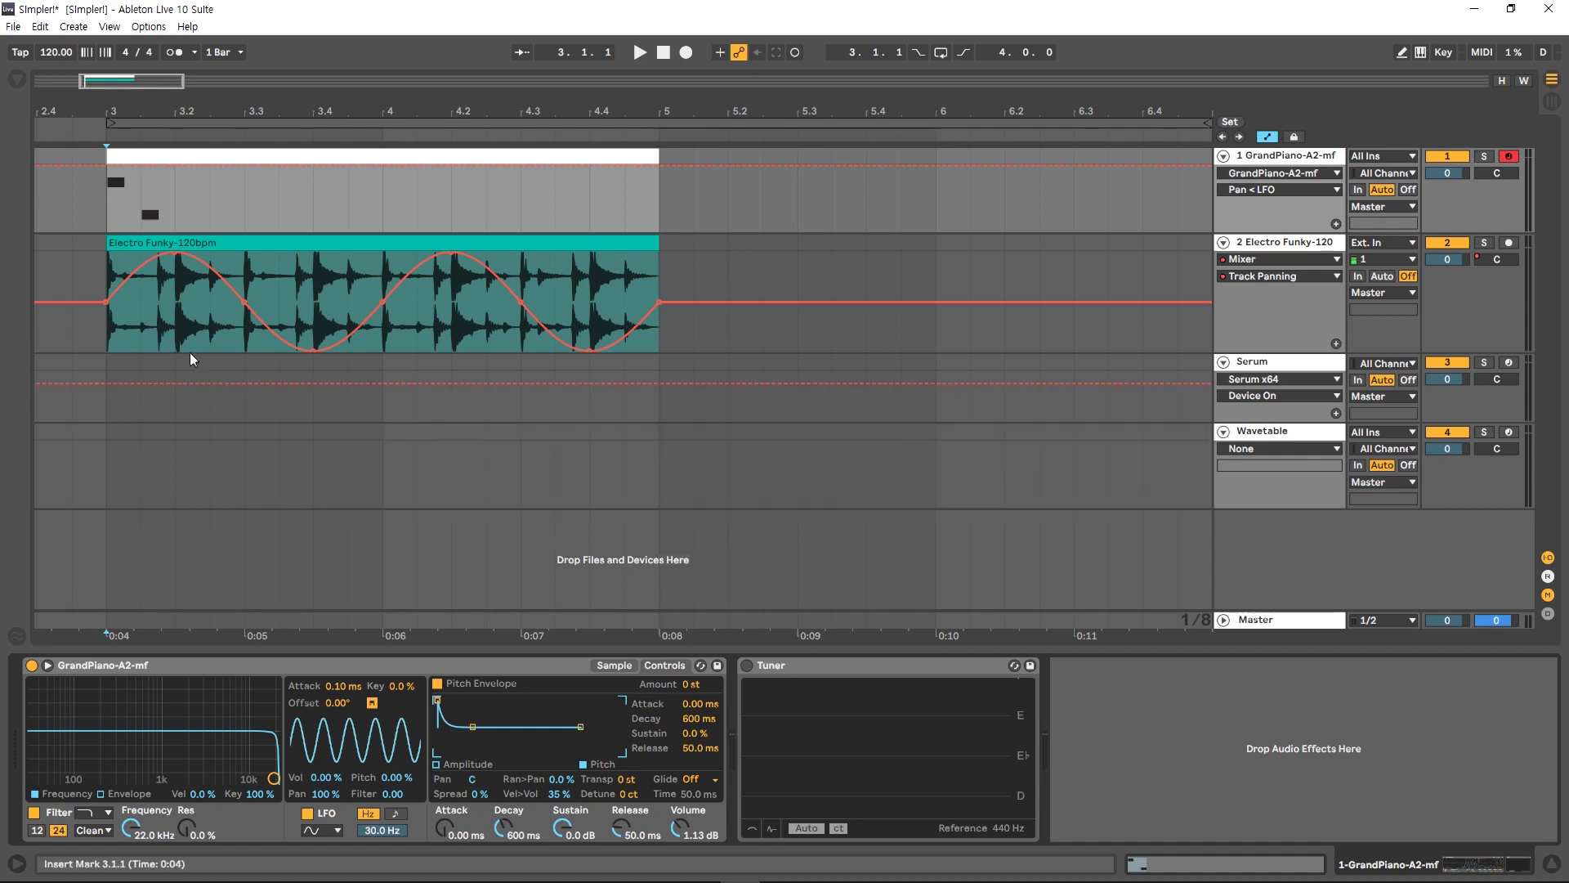
# Step: Copy the Electro Funky clip's panning automation from bar 3 to 5 and paste it onto the same track's volume automation
pyautogui.moveTo(115, 327); pyautogui.dragTo(649, 312)
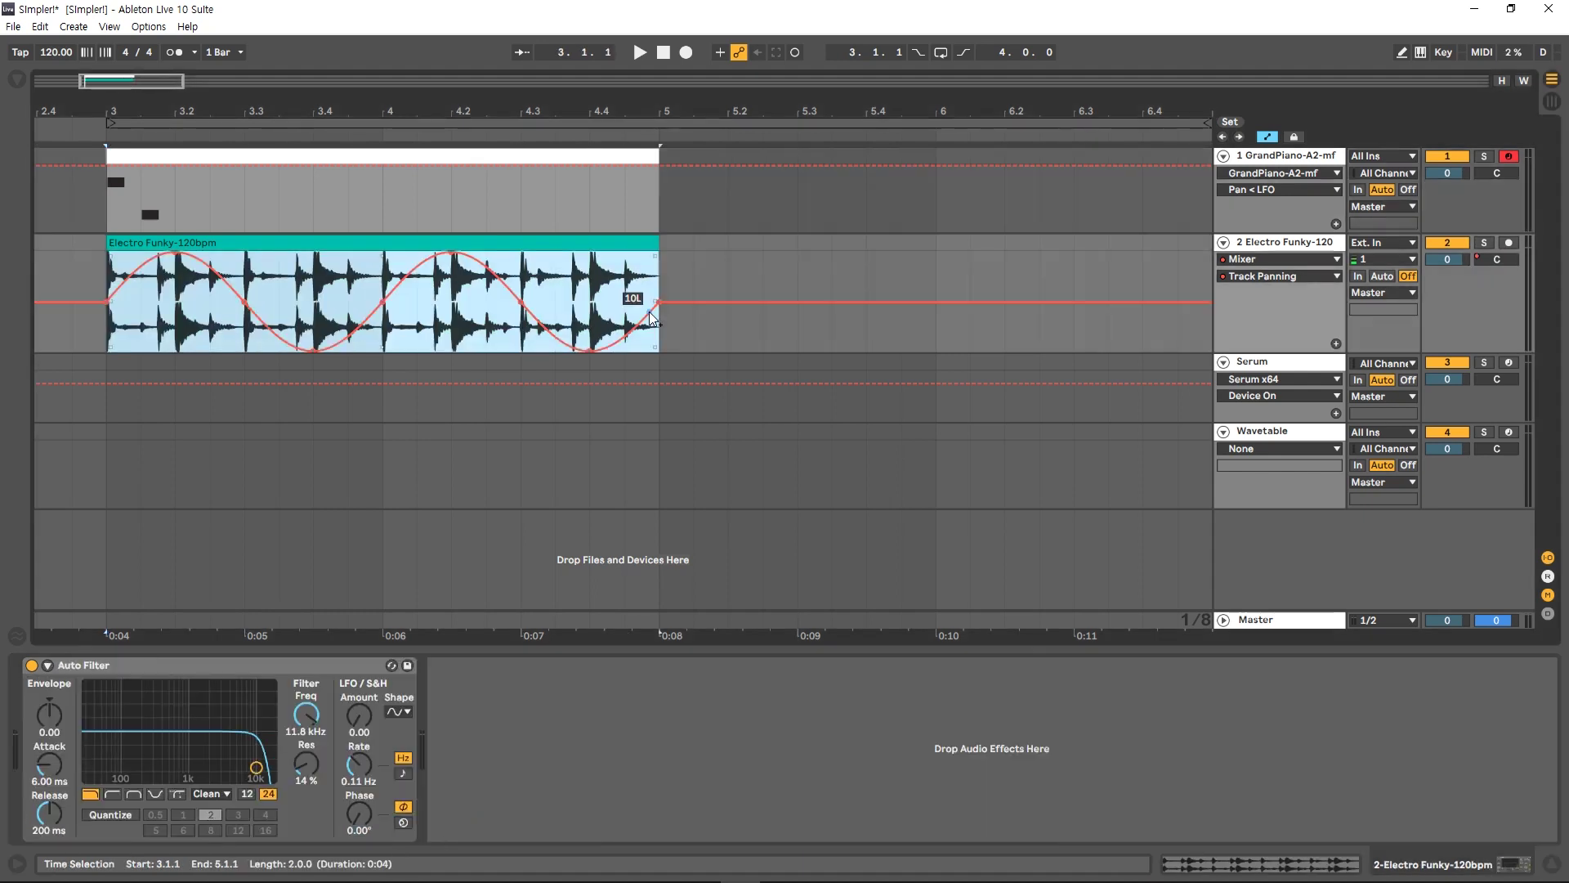
pyautogui.click(1448, 260)
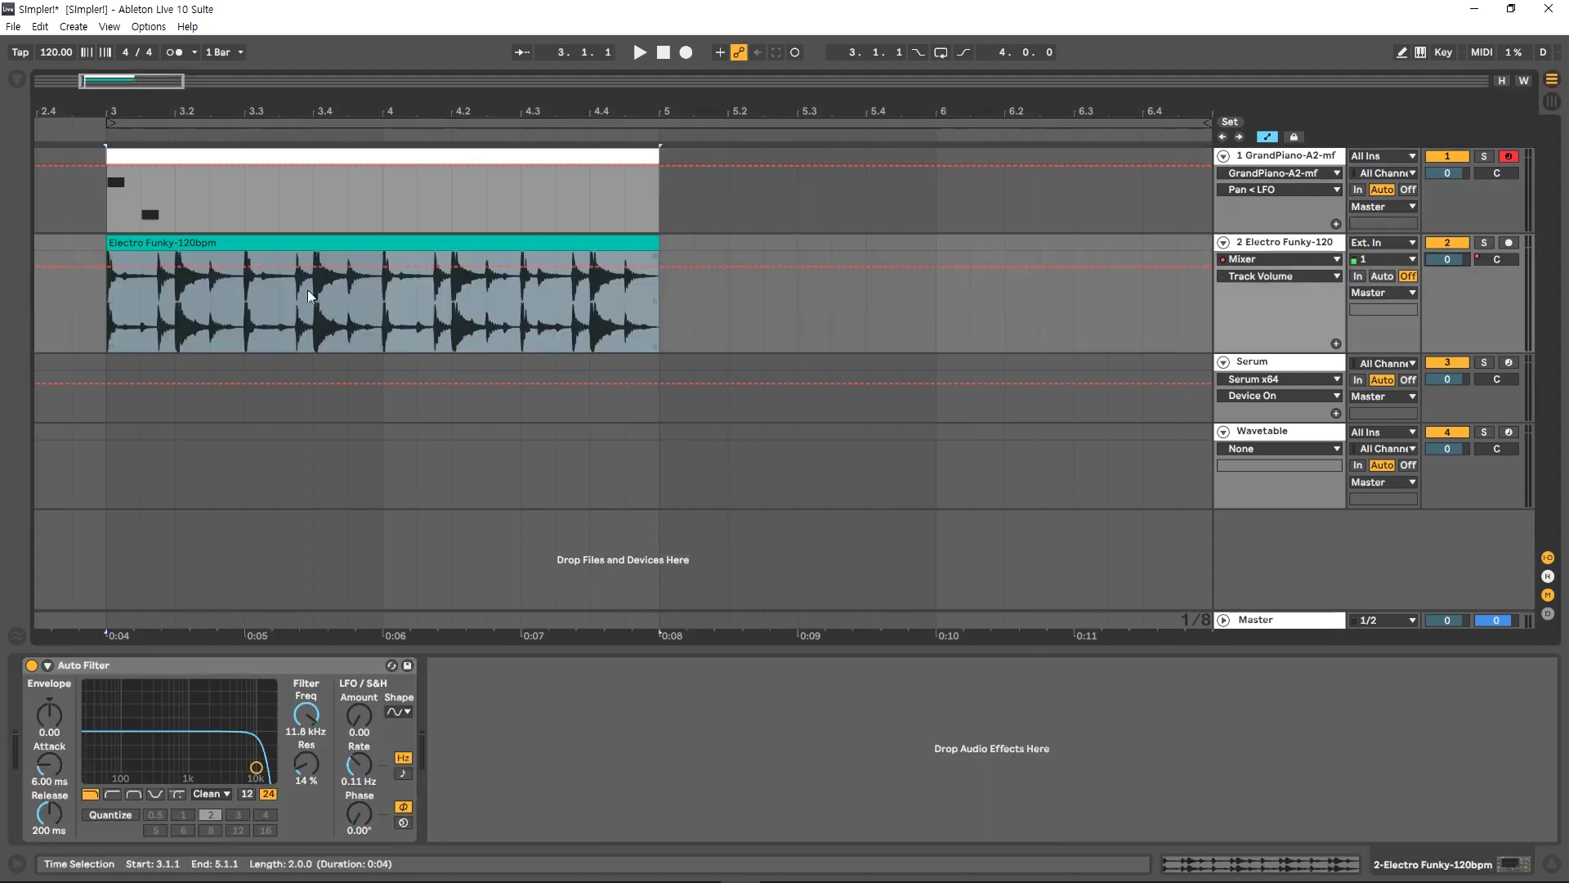
pyautogui.click(106, 315)
pyautogui.hotkey('ctrl', 'v')
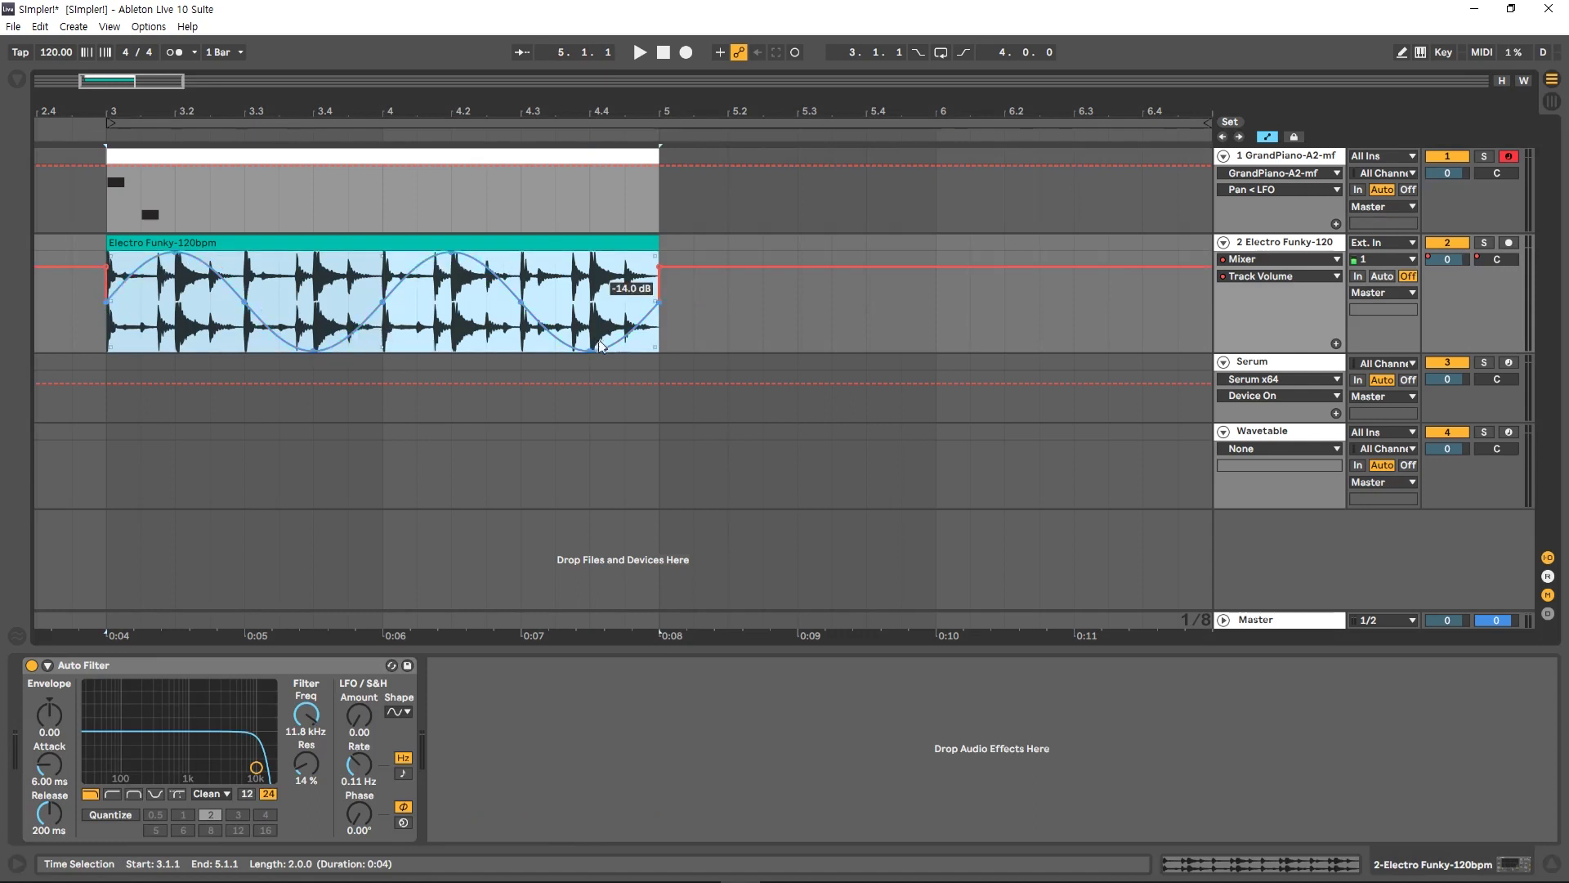
# Step: Solo the Electro Funky track and audition its volume automation and its panning automation in turn
pyautogui.click(1486, 243)
pyautogui.press('space')
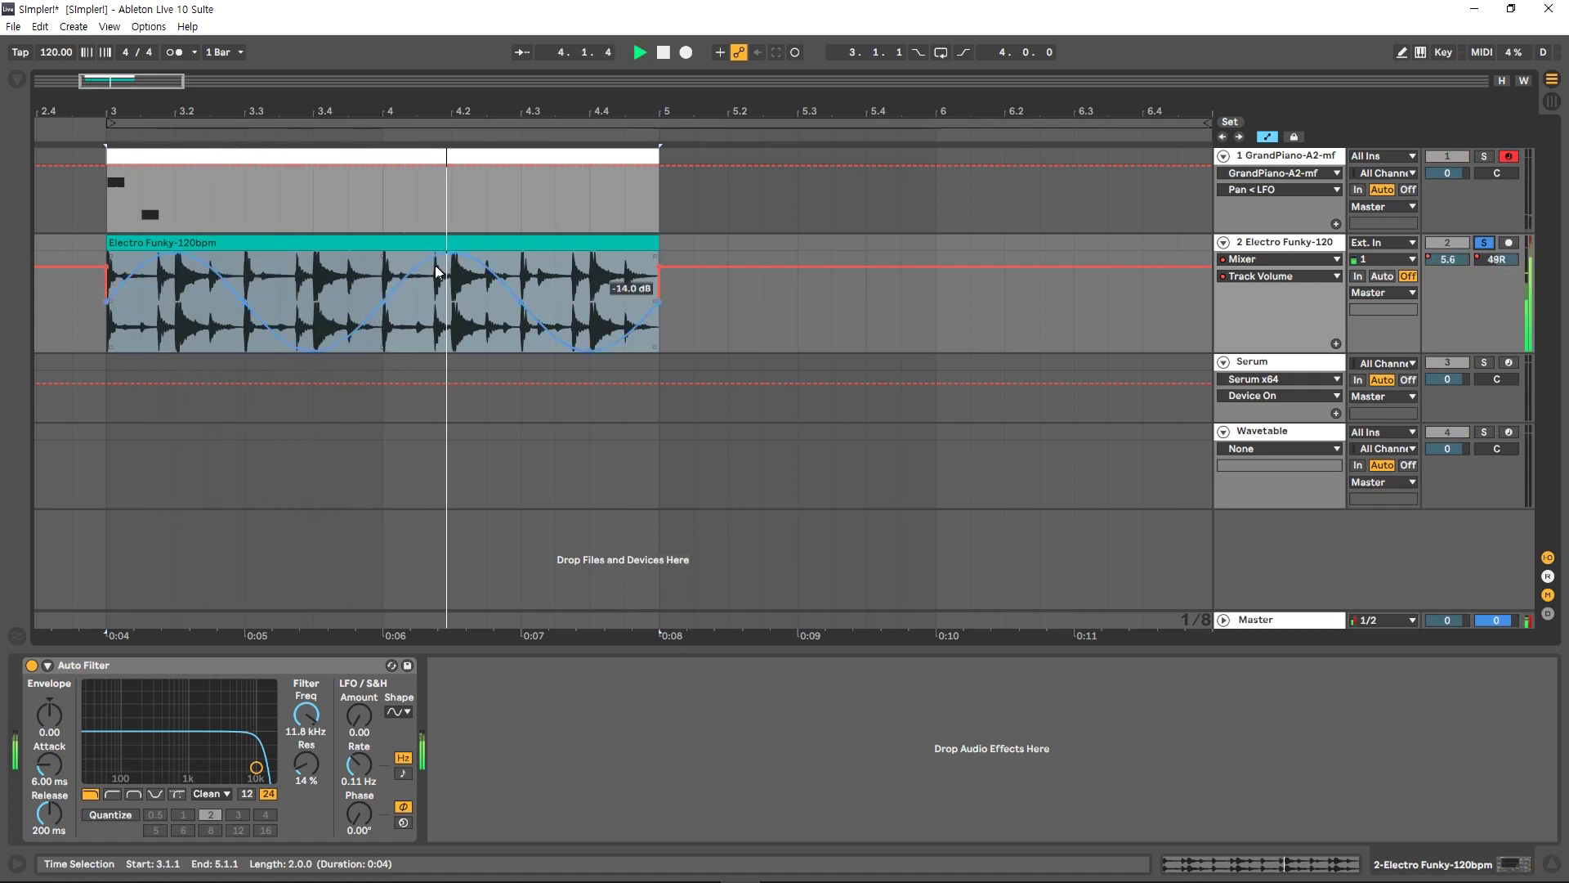
pyautogui.press('space')
pyautogui.click(1486, 263)
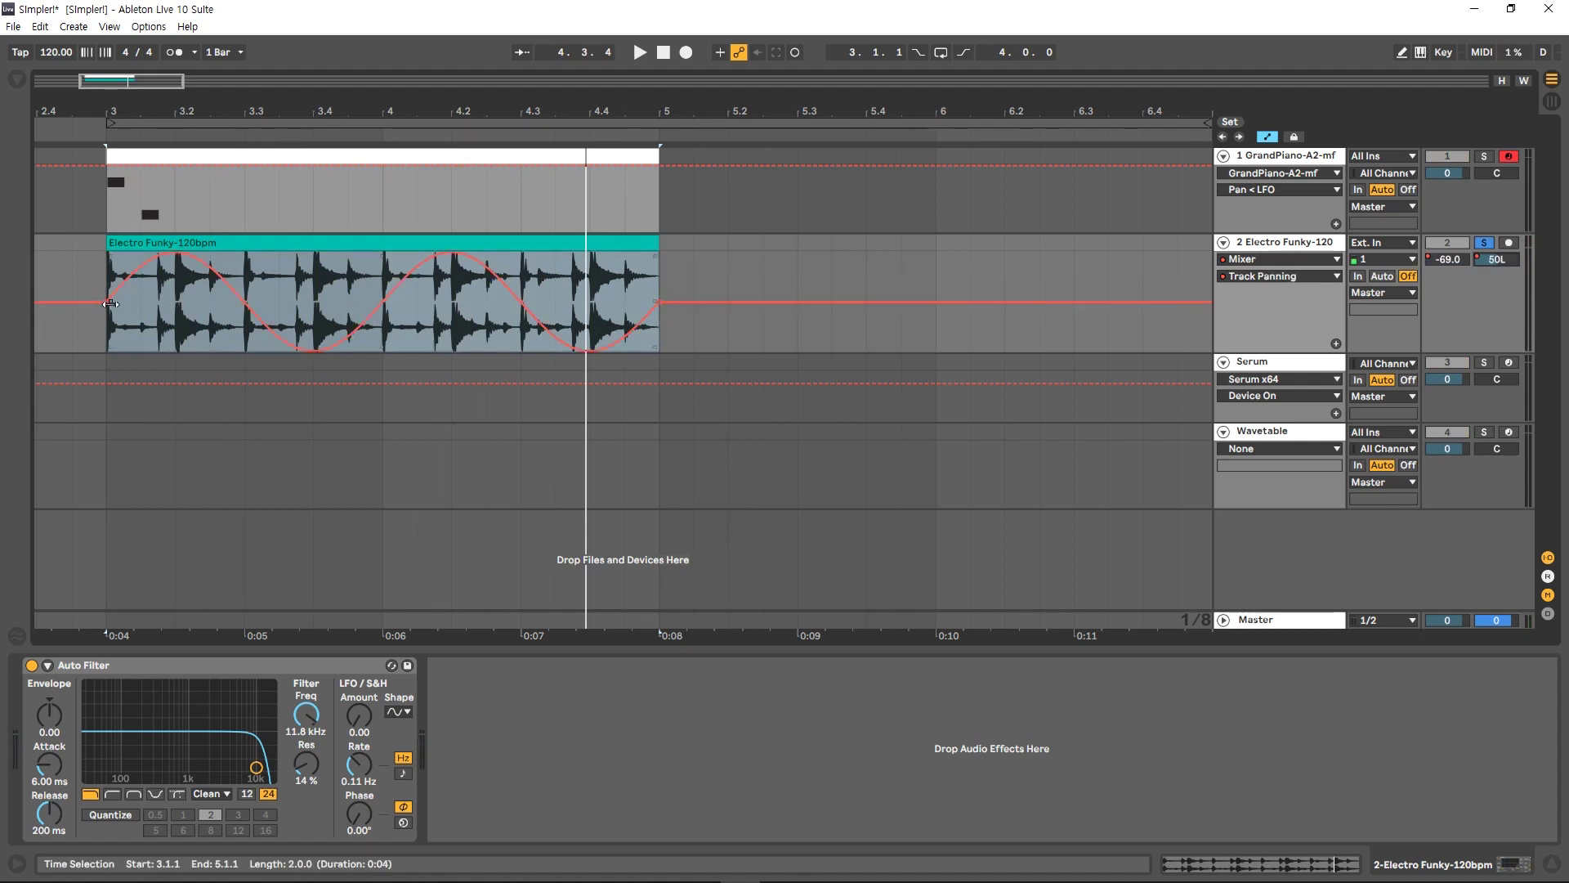
pyautogui.press('space')
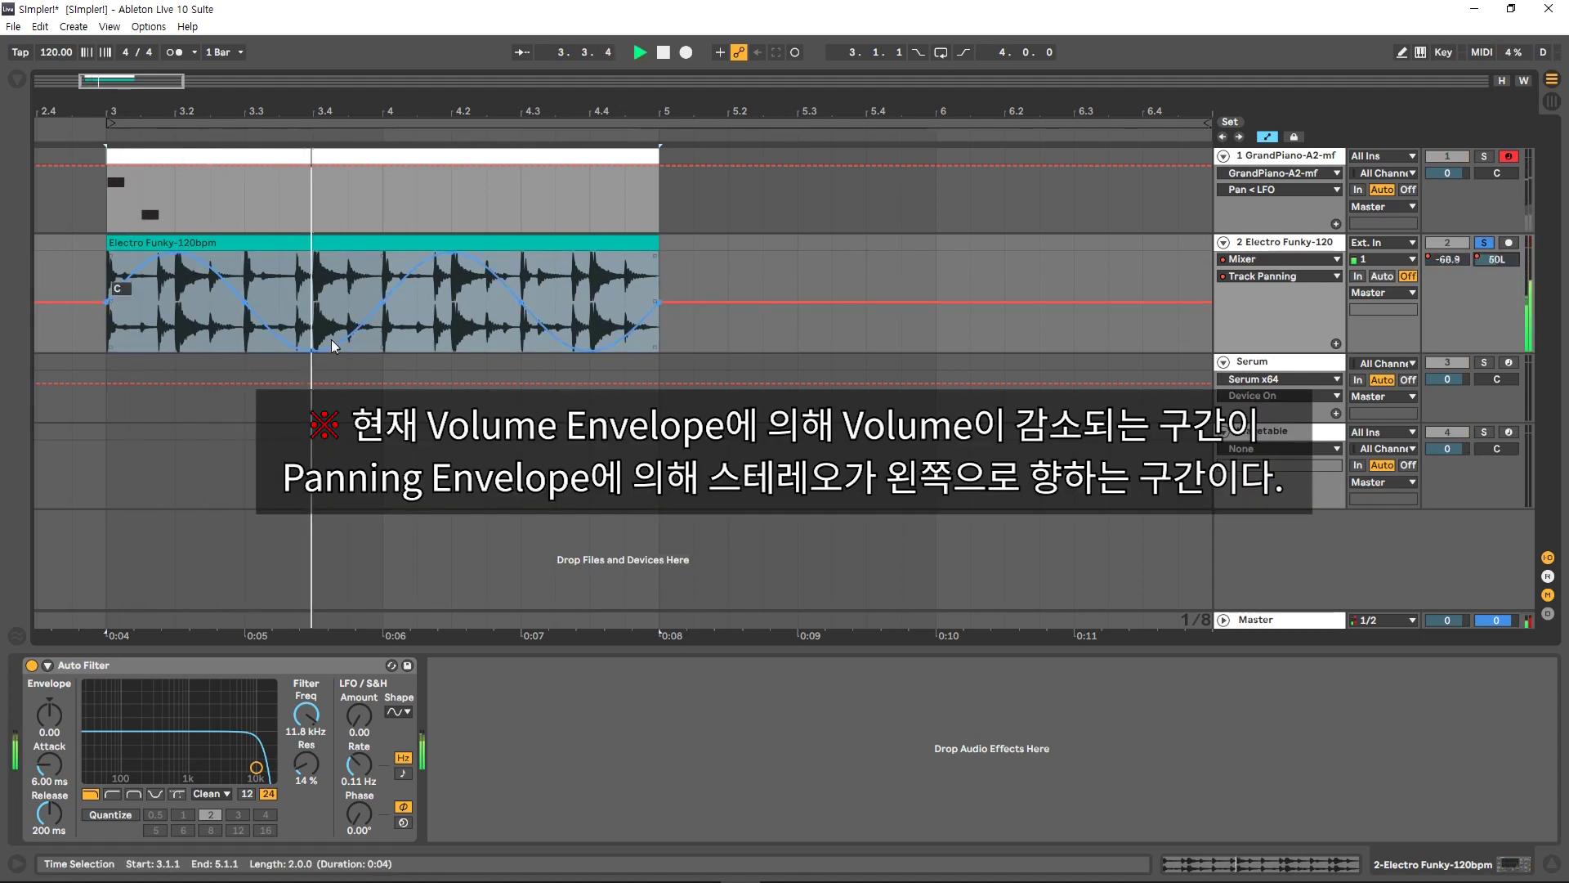
pyautogui.press('space')
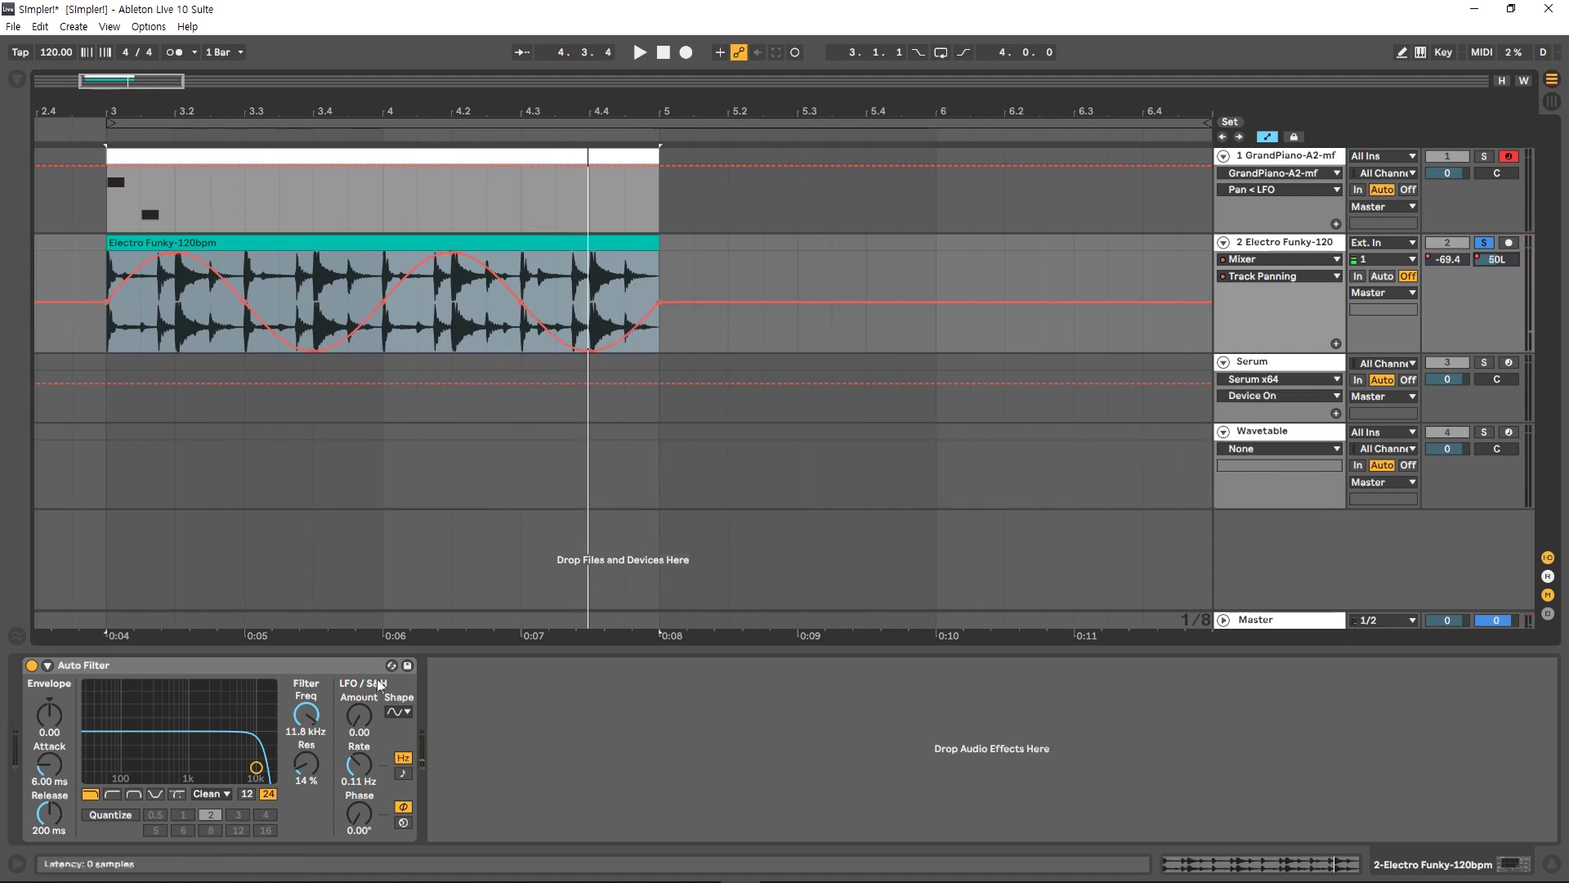
# Step: Paste the copied curve onto the Auto Filter Frequency automation of the Electro Funky track at bar 3 and play it
pyautogui.rightClick(311, 716)
pyautogui.click(364, 729)
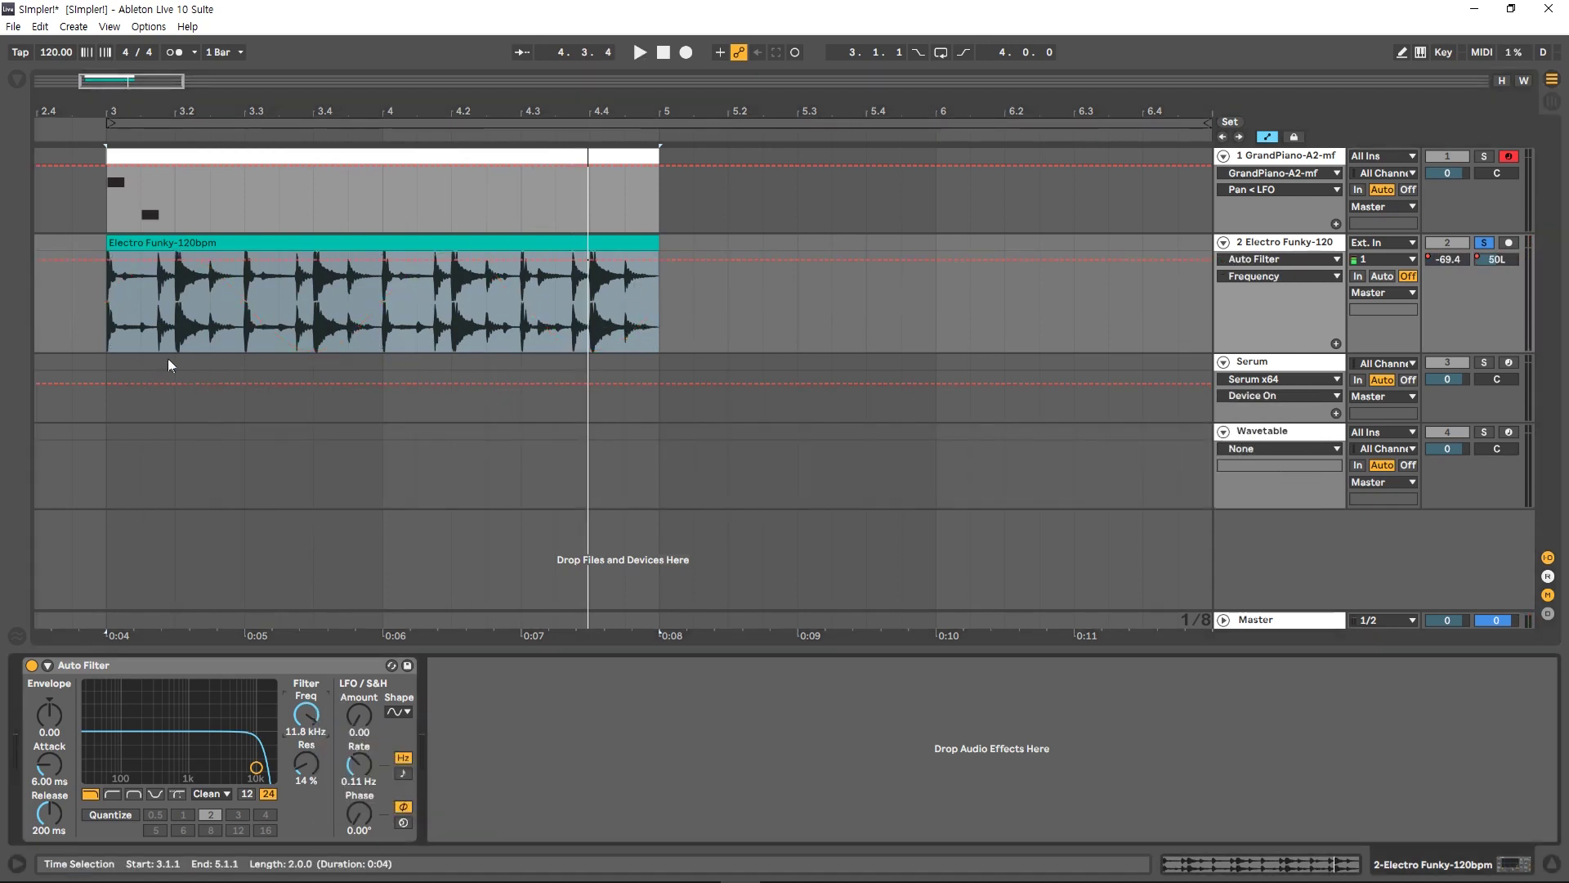
pyautogui.rightClick(115, 324)
pyautogui.press('space')
pyautogui.moveTo(121, 307)
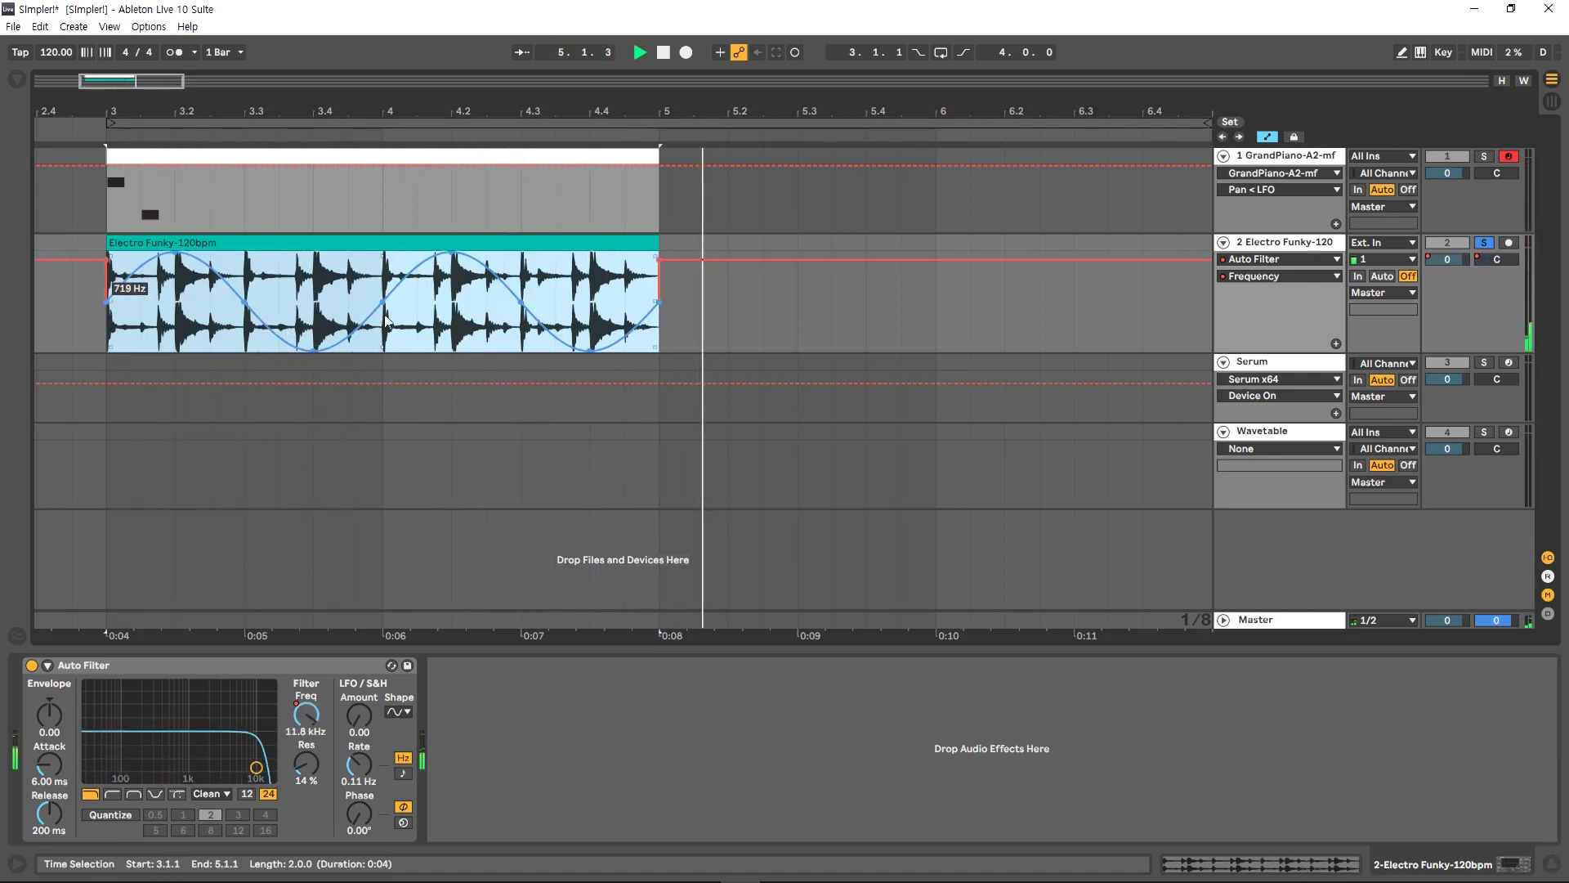
pyautogui.press('space')
pyautogui.press('space')
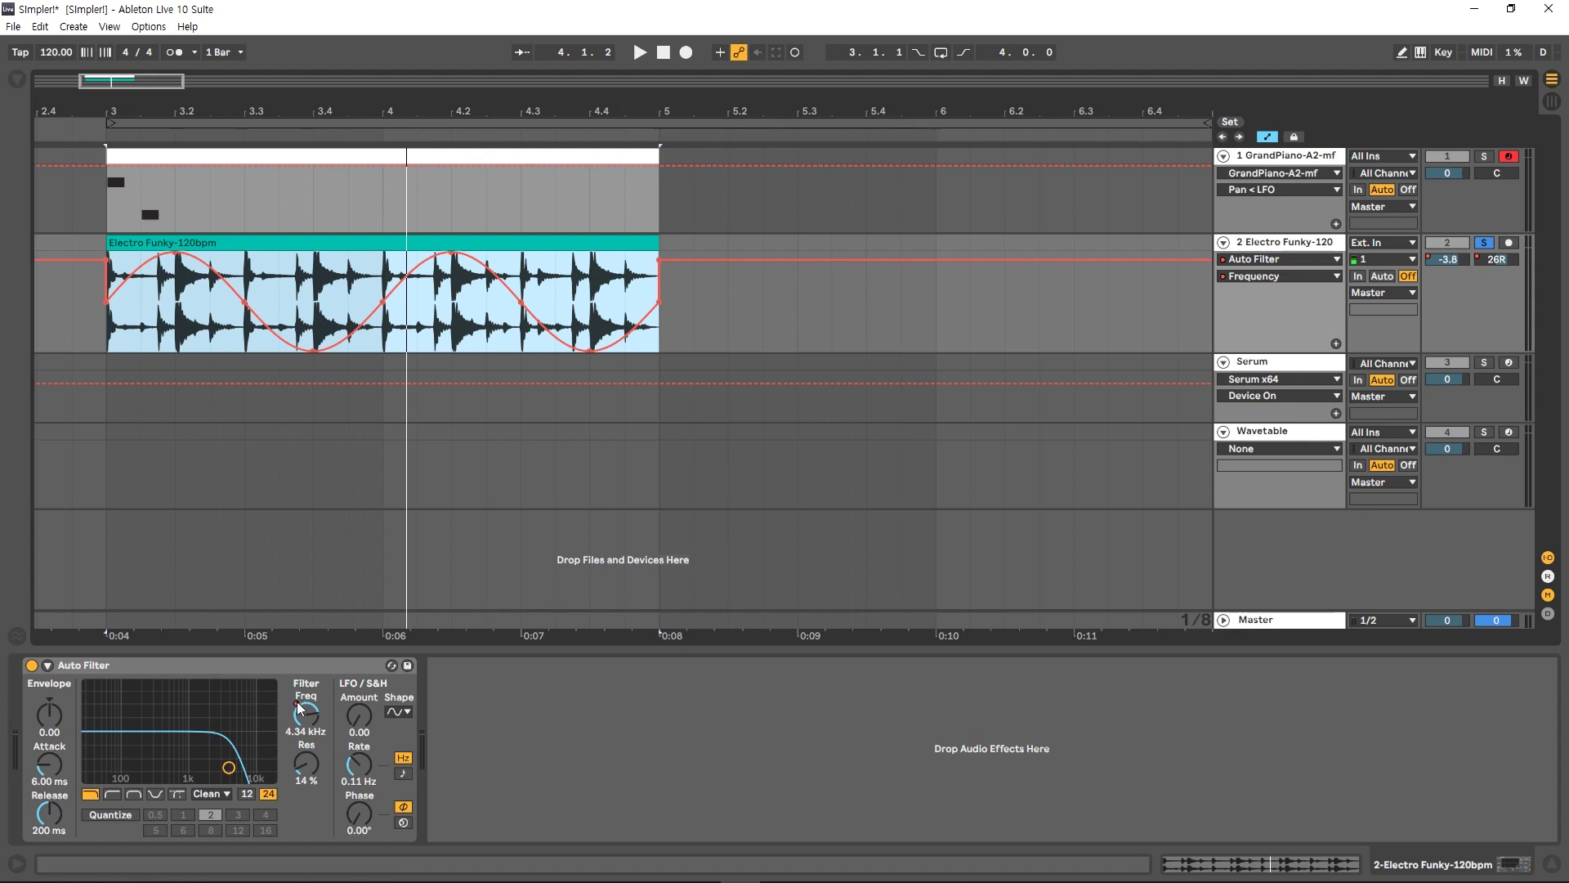
# Step: Shape a V-shaped dip in the Auto Filter Frequency automation just after the Electro Funky clip
pyautogui.hotkey('ctrl', 'a')
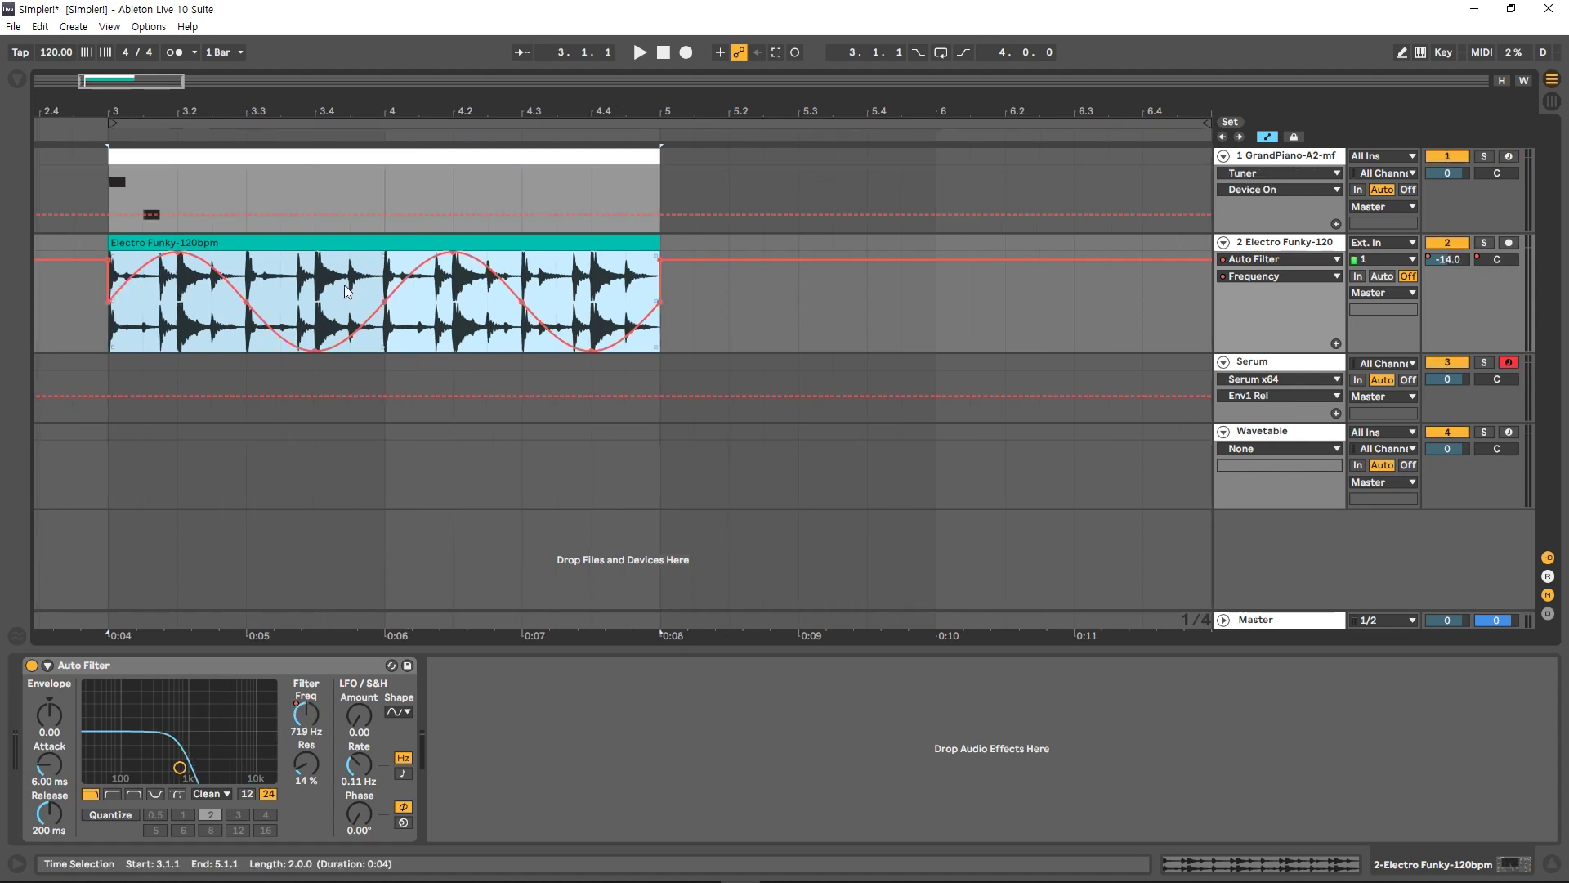
pyautogui.moveTo(761, 259); pyautogui.dragTo(809, 282)
# Step: Set Serum's Env 1 to 763 ms attack, 799 ms decay and -6.0 dB sustain
pyautogui.click(1259, 363)
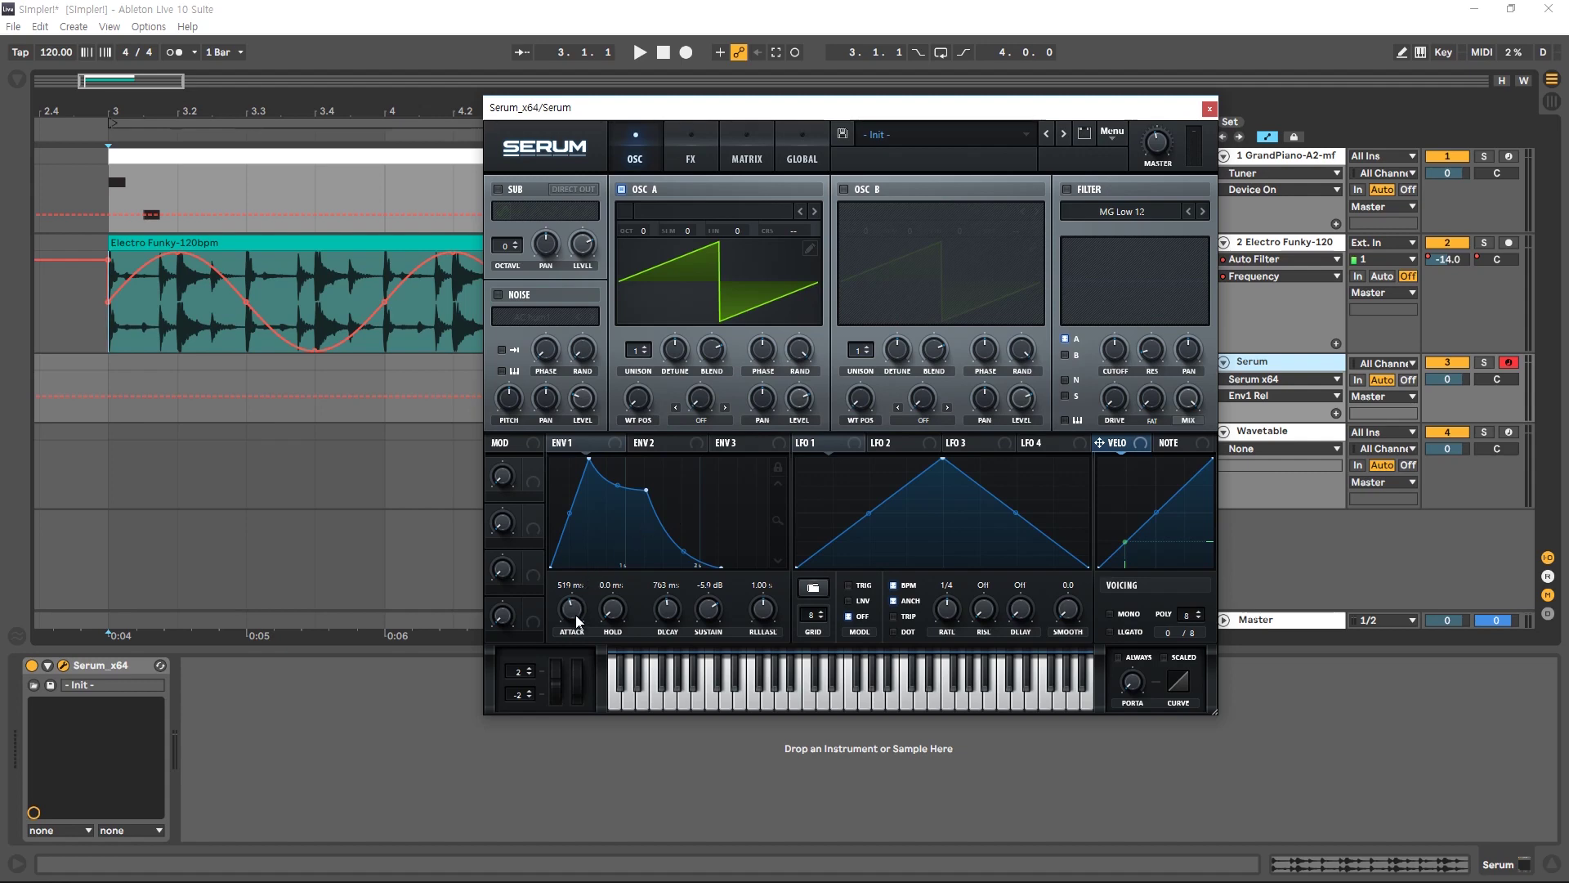
pyautogui.moveTo(581, 610); pyautogui.dragTo(576, 601)
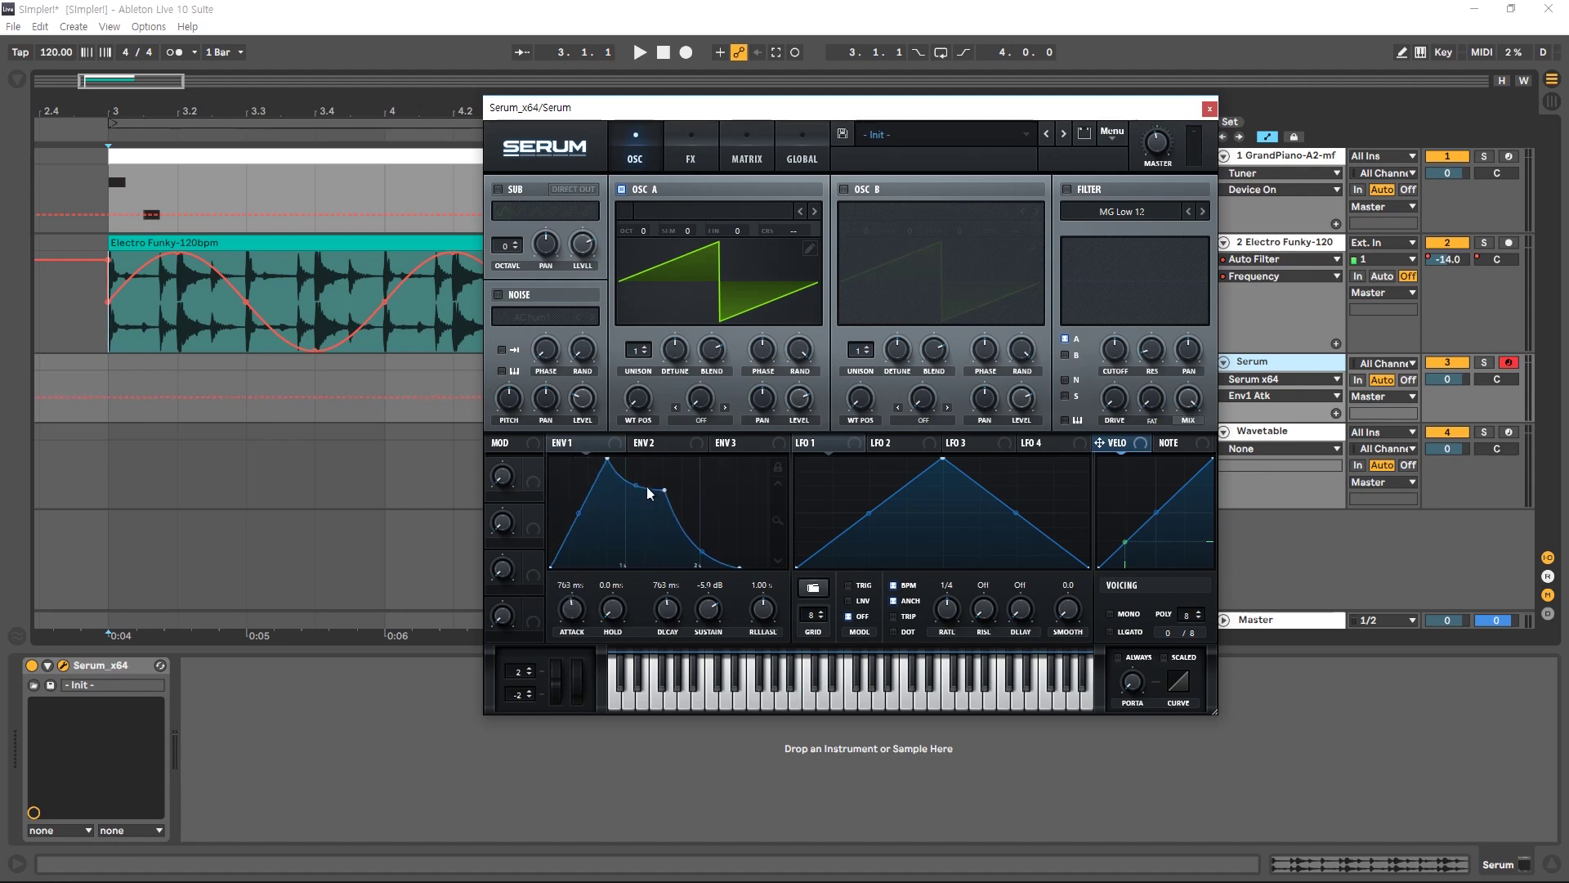
pyautogui.moveTo(703, 607); pyautogui.dragTo(718, 638)
pyautogui.moveTo(667, 609); pyautogui.dragTo(667, 612)
# Step: View the Wavetable instrument's envelopes, and move the Serum track above the Electro Funky track
pyautogui.click(1280, 433)
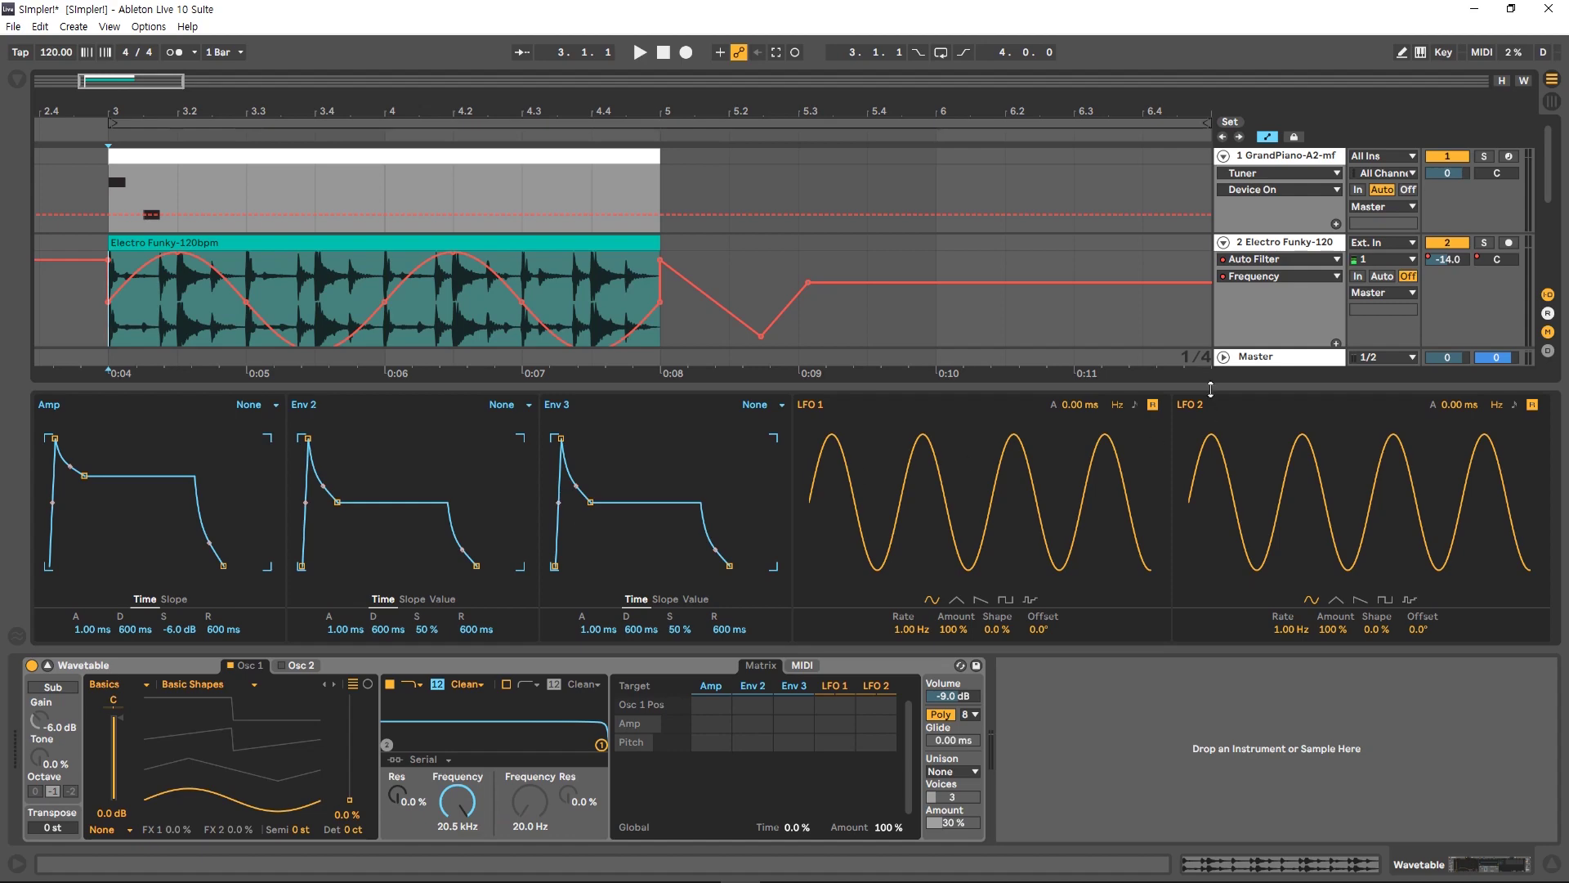
pyautogui.scroll(-3, 1243, 327)
pyautogui.click(1257, 270)
pyautogui.moveTo(1257, 361); pyautogui.dragTo(1257, 270)
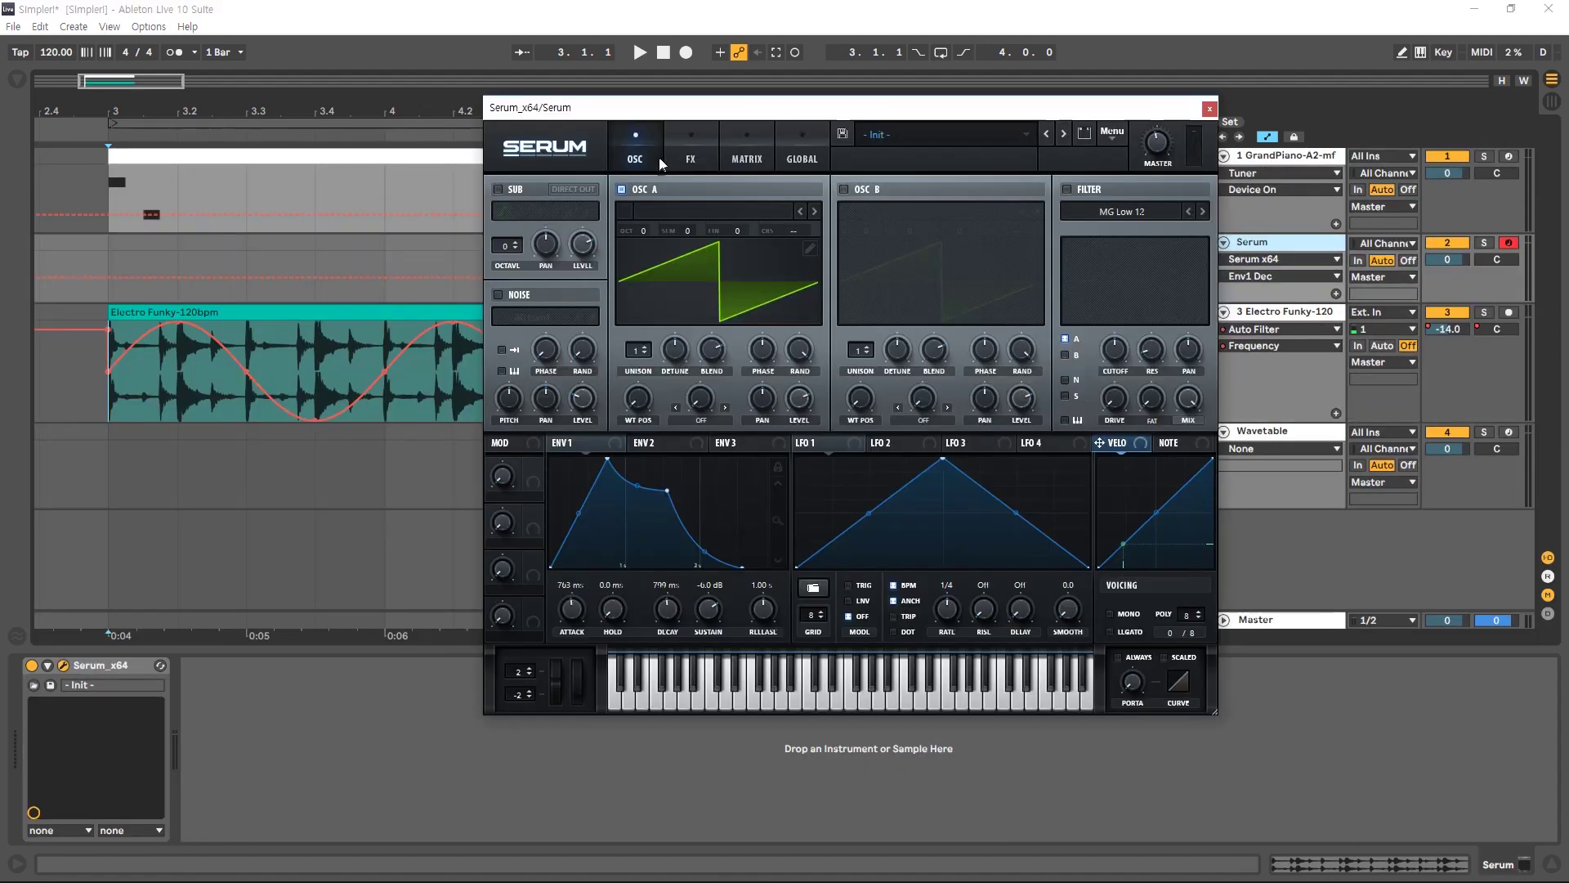
# Step: Enable the Hyper/Dimension, Distortion and Delay effects in Serum
pyautogui.click(689, 158)
pyautogui.click(512, 193)
pyautogui.click(504, 217)
pyautogui.click(504, 314)
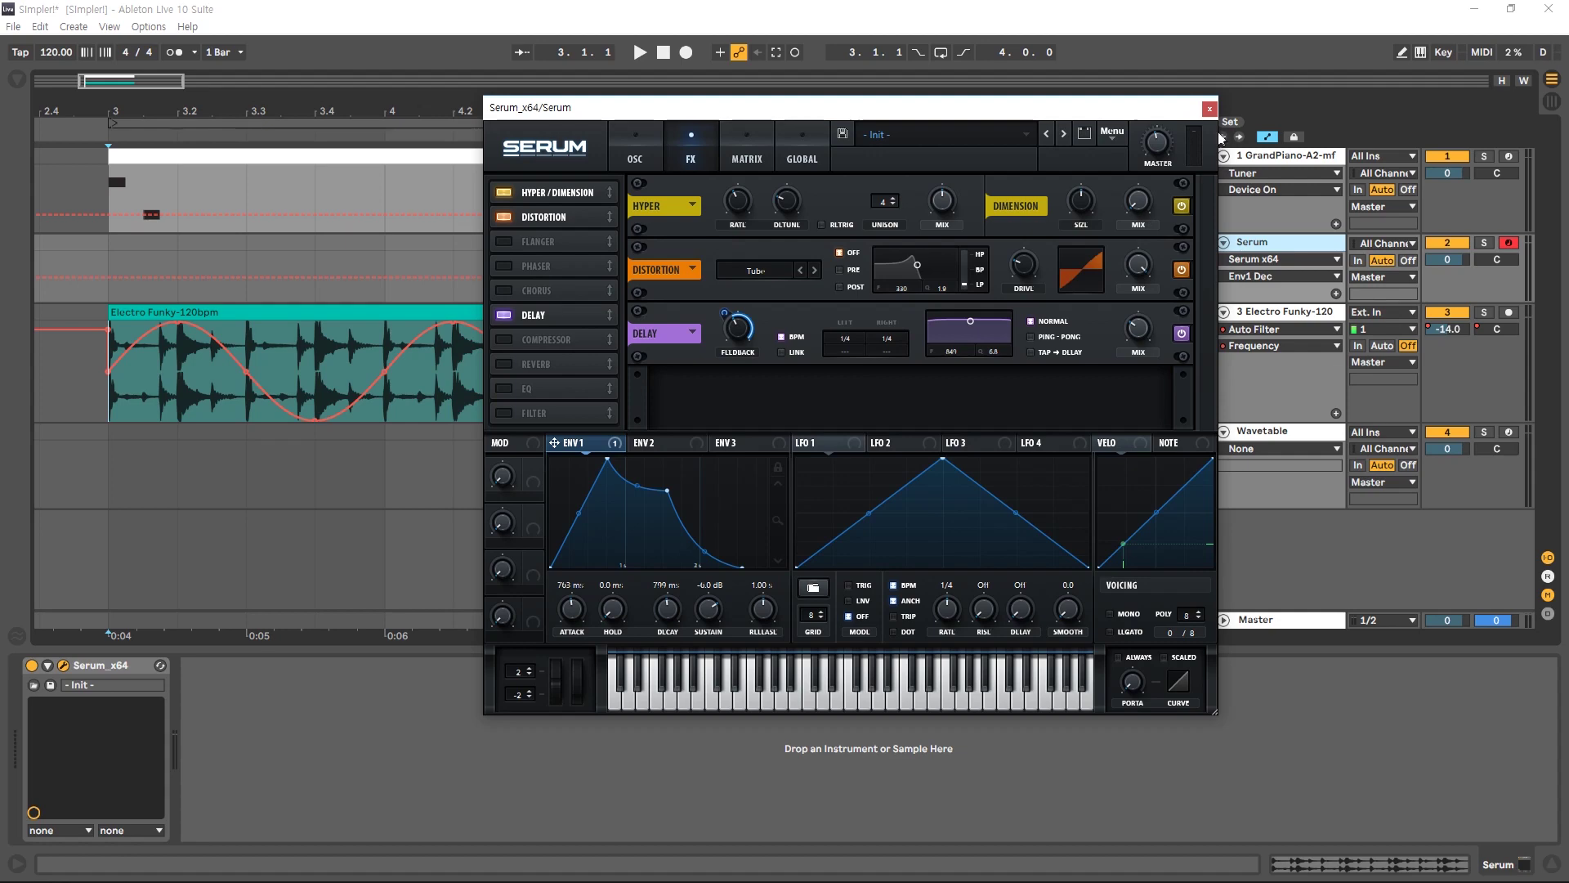
# Step: Examine the pitch envelope and the amplitude envelope of the GrandPiano-A2-mf instrument
pyautogui.click(1298, 159)
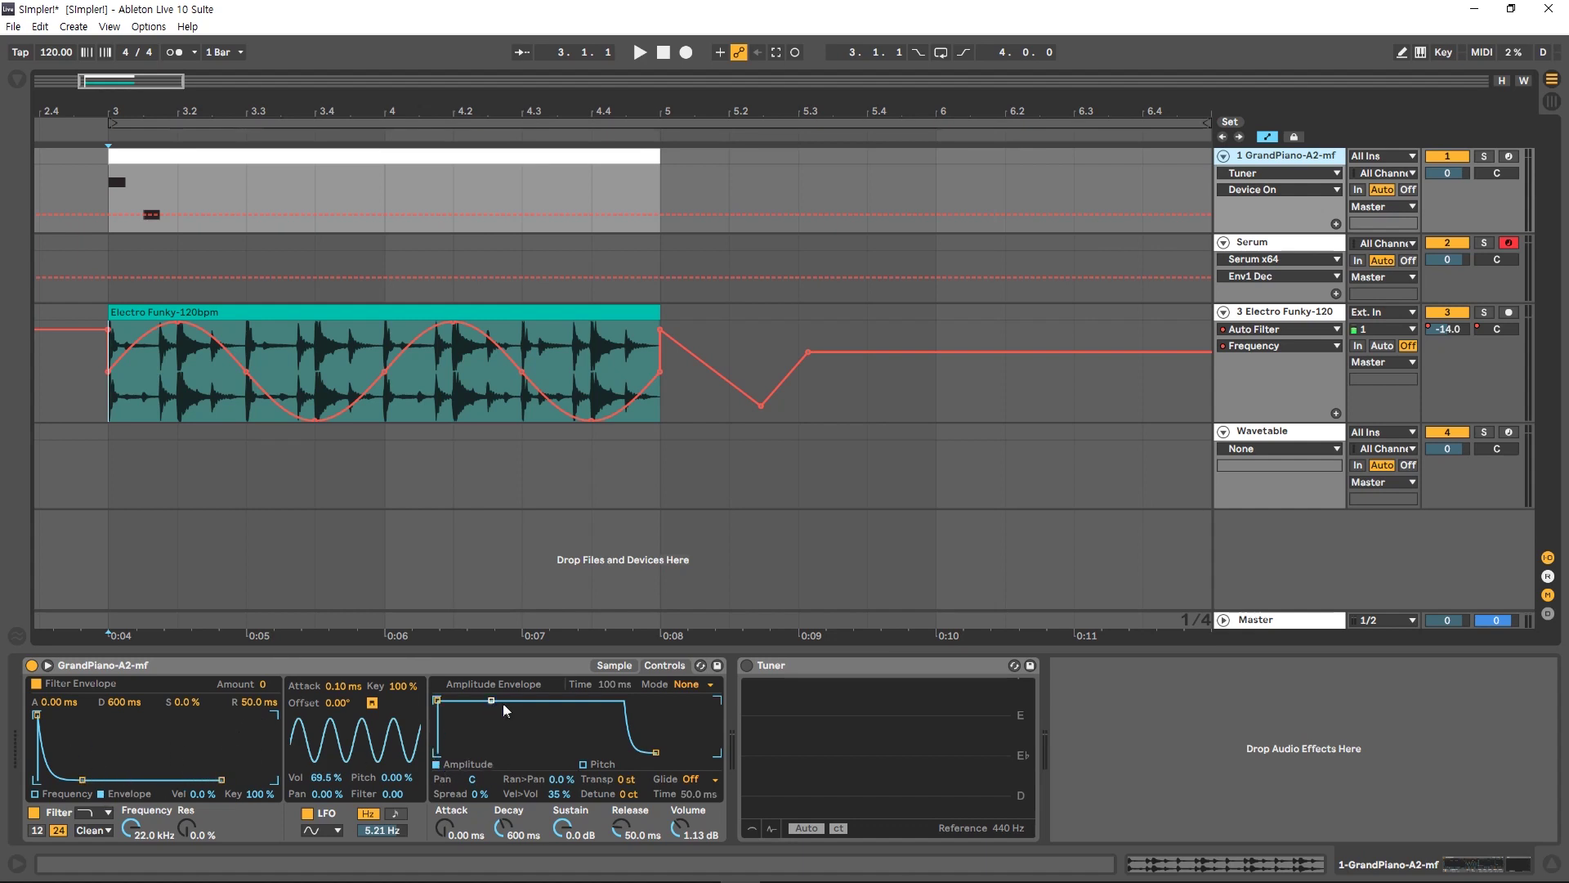
pyautogui.click(583, 764)
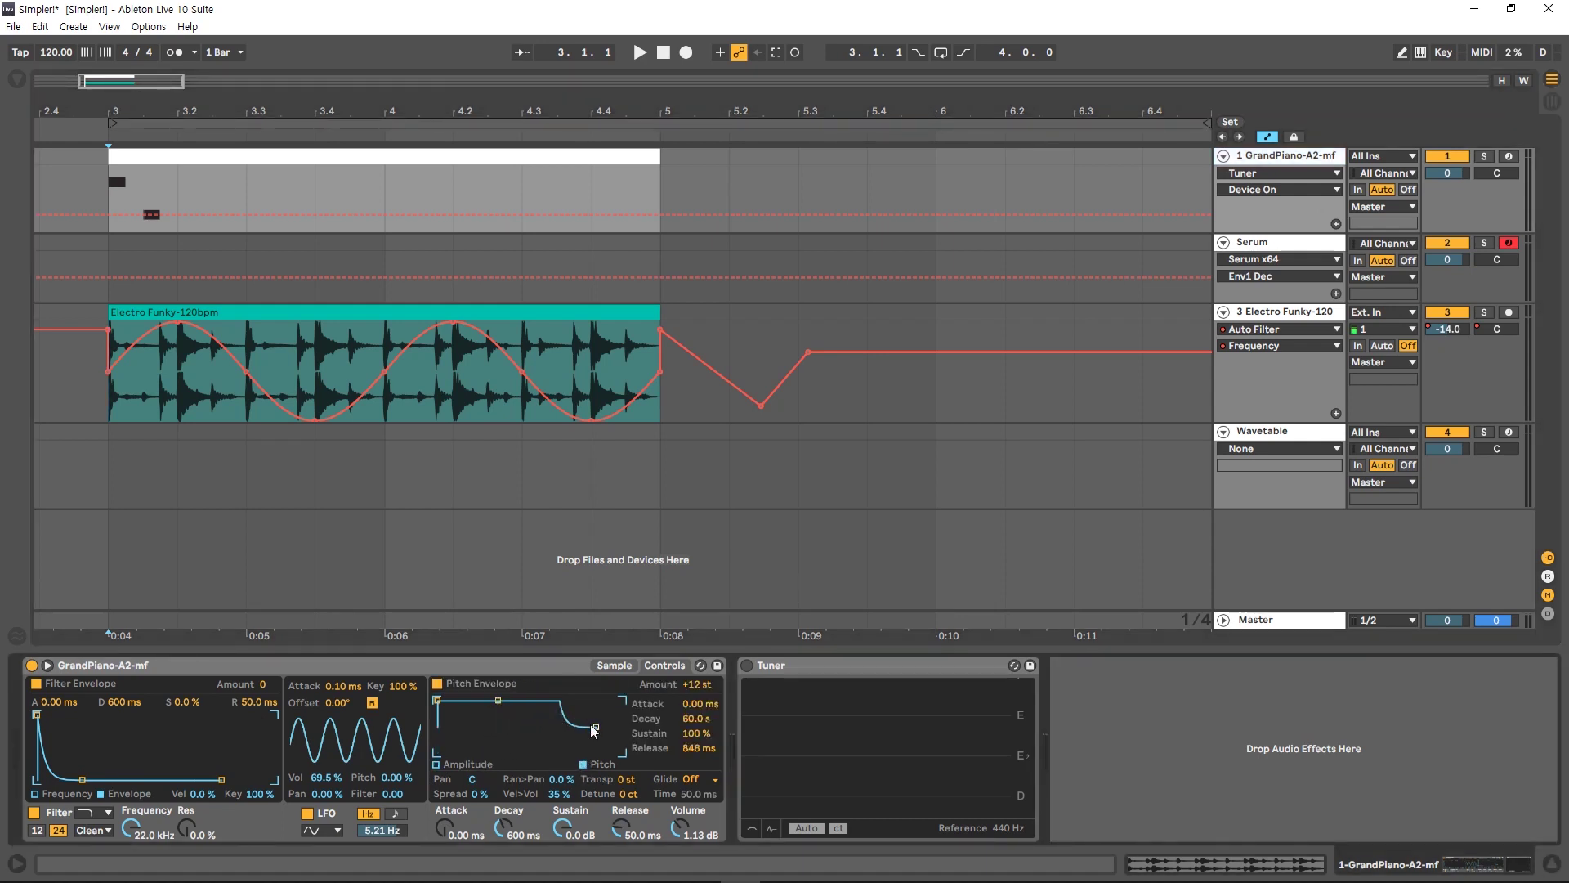
pyautogui.click(437, 767)
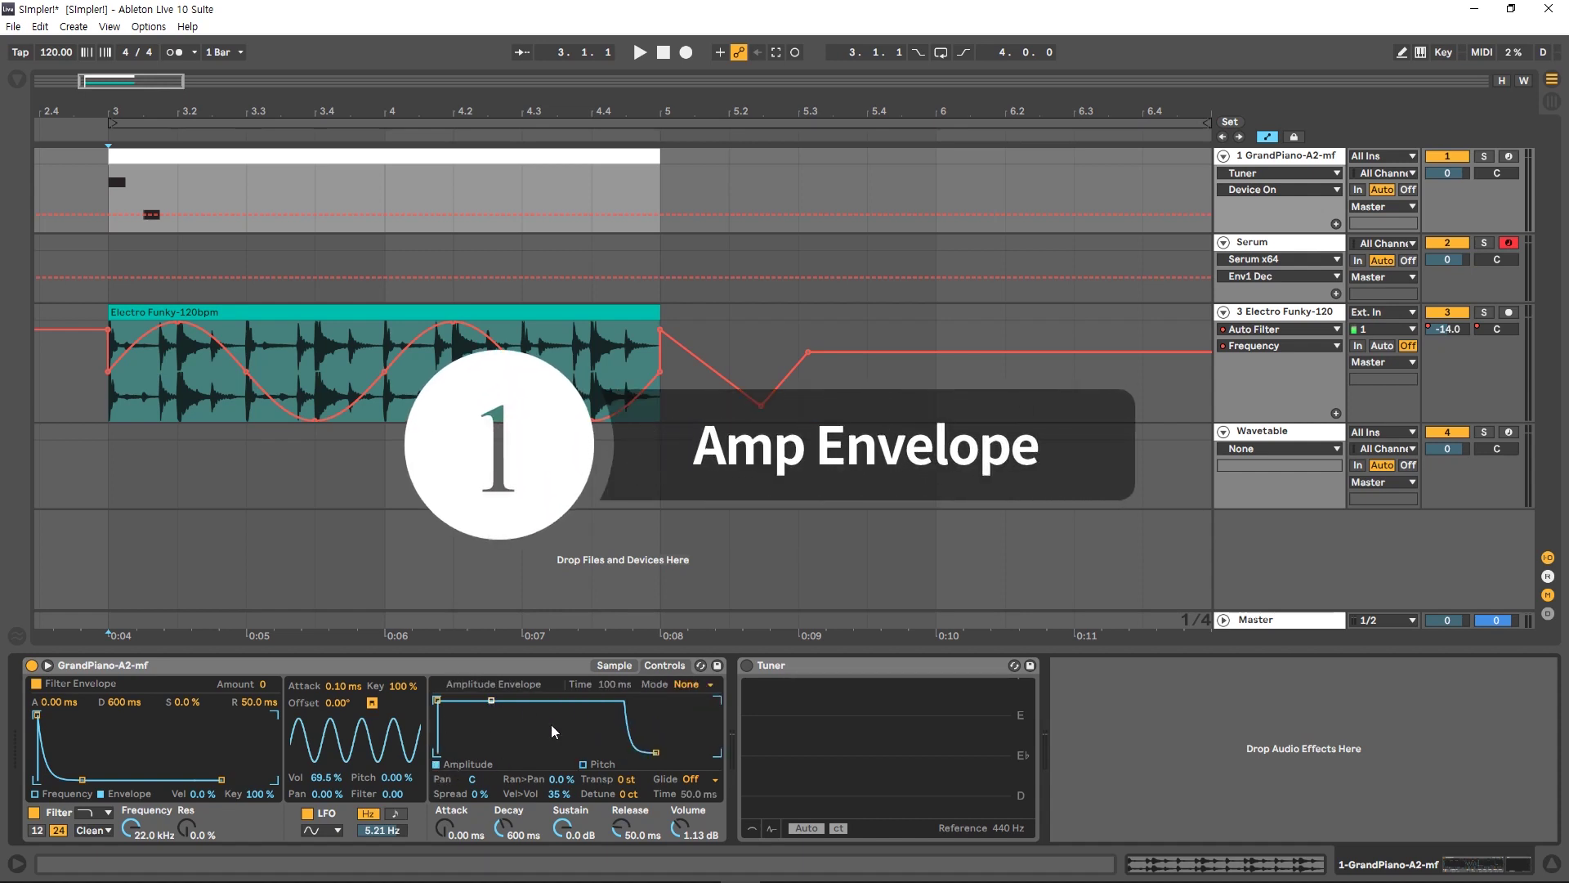
pyautogui.click(519, 728)
pyautogui.click(615, 740)
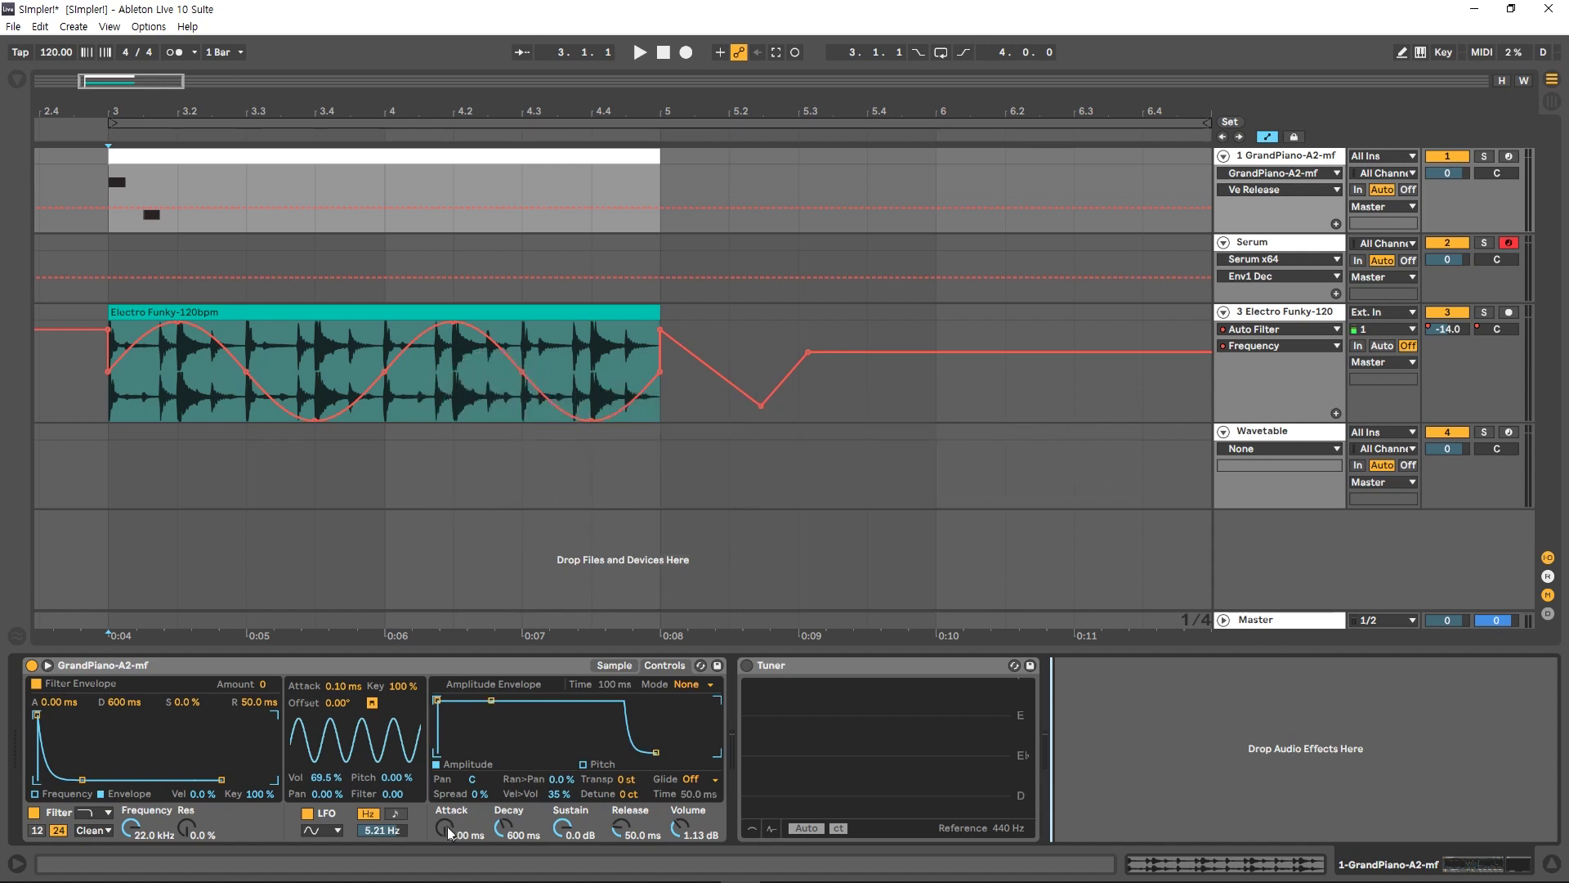
# Step: Shape the piano's amplitude envelope with 25.1 ms attack, 3.32 s decay, -18 dB sustain and 267 ms release
pyautogui.moveTo(448, 832); pyautogui.dragTo(621, 816)
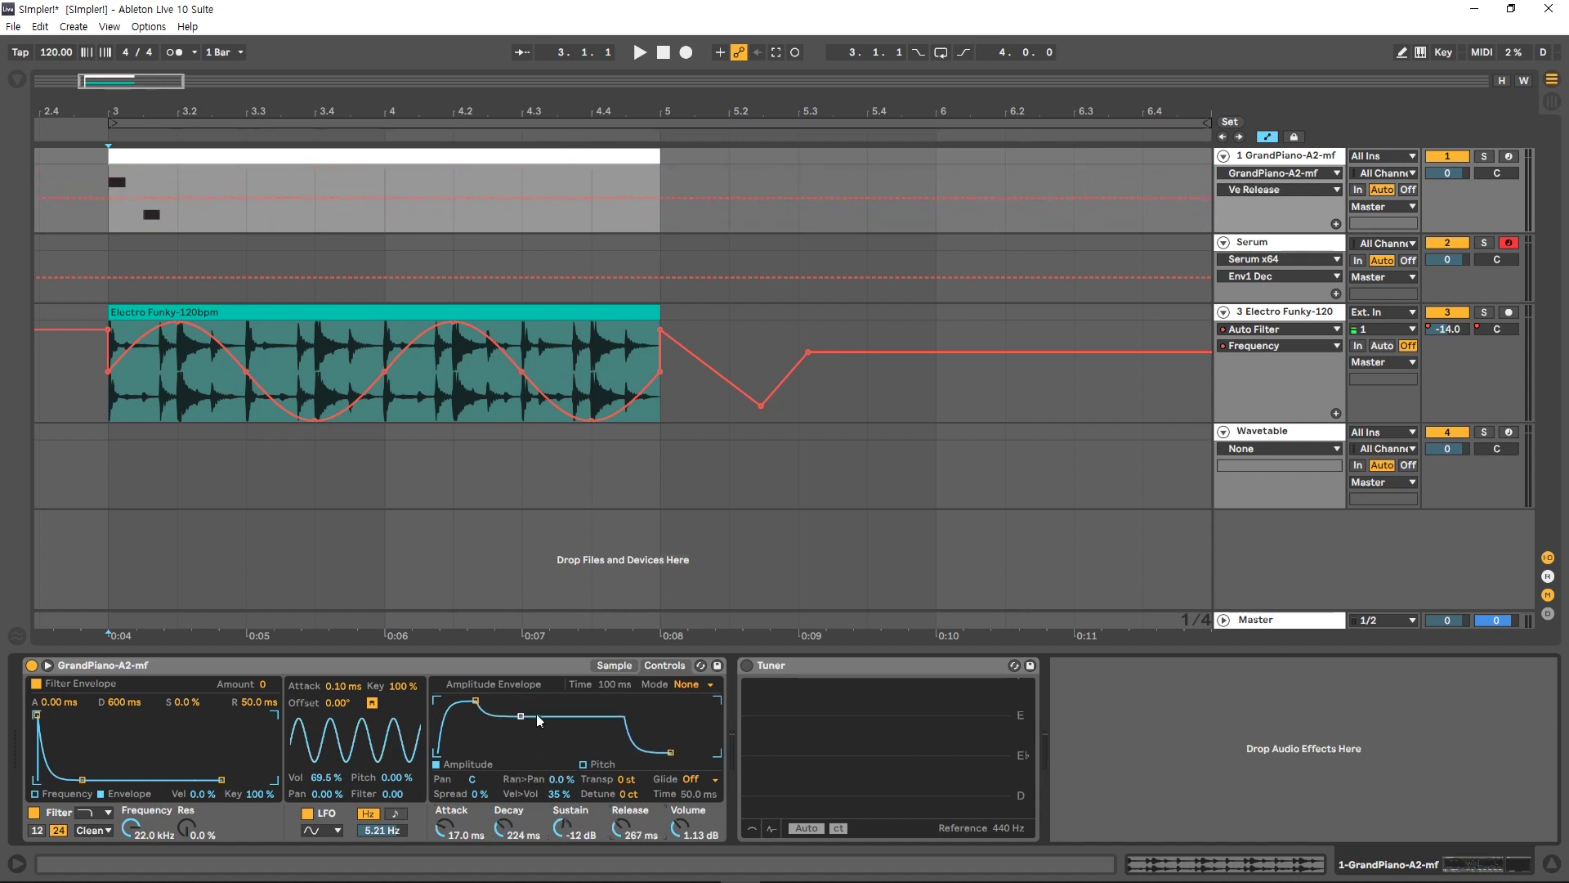
pyautogui.moveTo(521, 713); pyautogui.dragTo(480, 701)
pyautogui.click(477, 700)
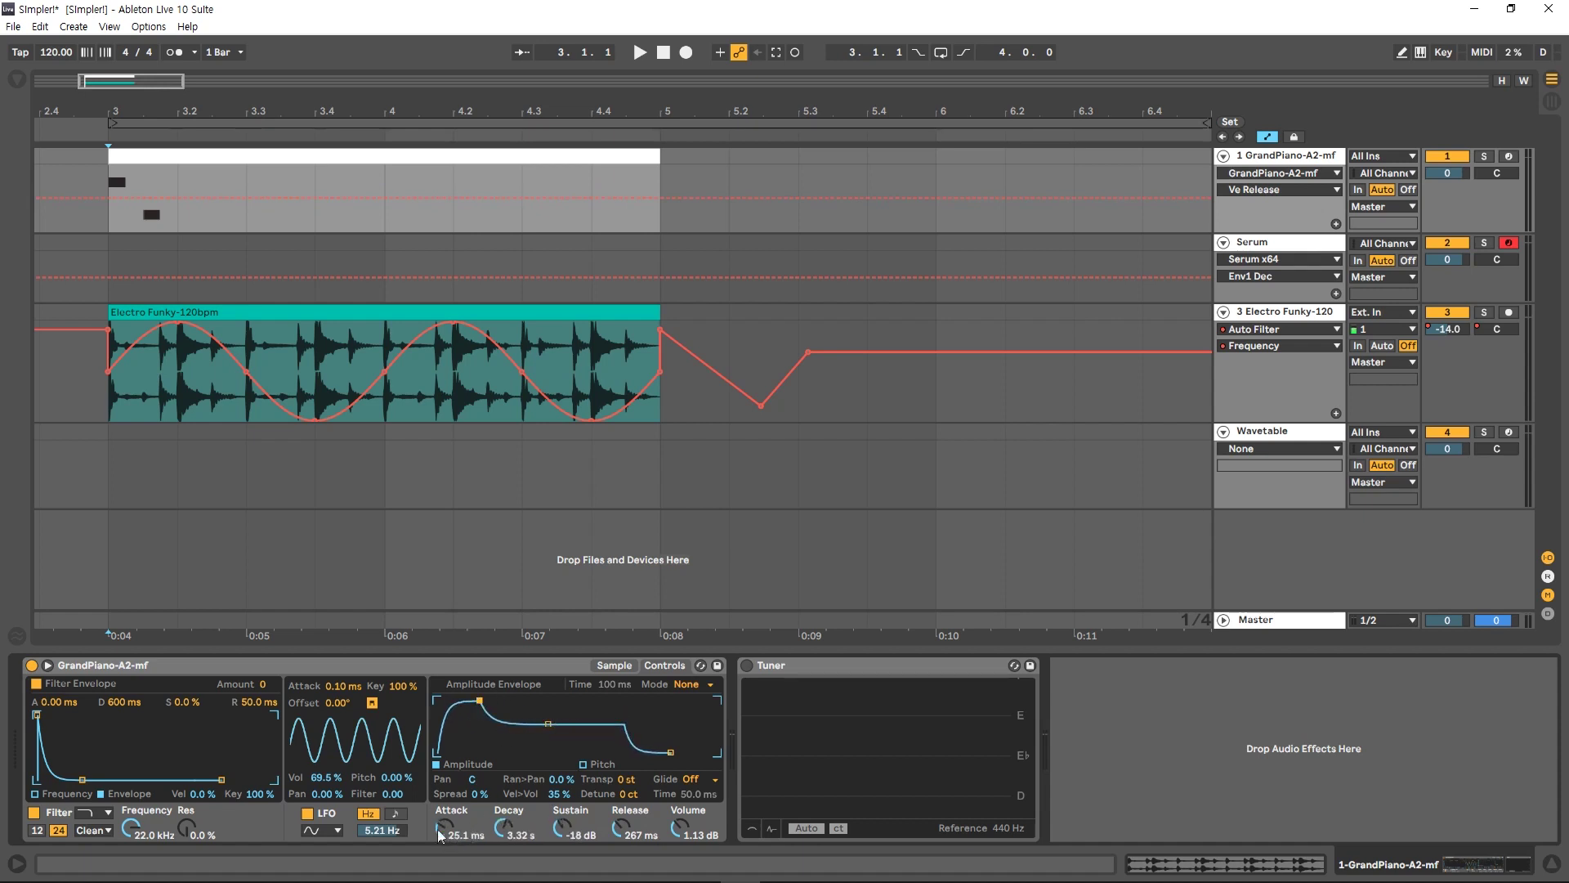
# Step: Set the piano's amplitude envelope to 0 ms attack, 145 ms decay and 0.0 dB sustain
pyautogui.moveTo(548, 724)
pyautogui.mouseDown()
pyautogui.moveTo(530, 700)
pyautogui.moveTo(546, 714)
pyautogui.mouseUp()
pyautogui.moveTo(443, 828); pyautogui.dragTo(444, 800)
pyautogui.moveTo(561, 828); pyautogui.dragTo(503, 856)
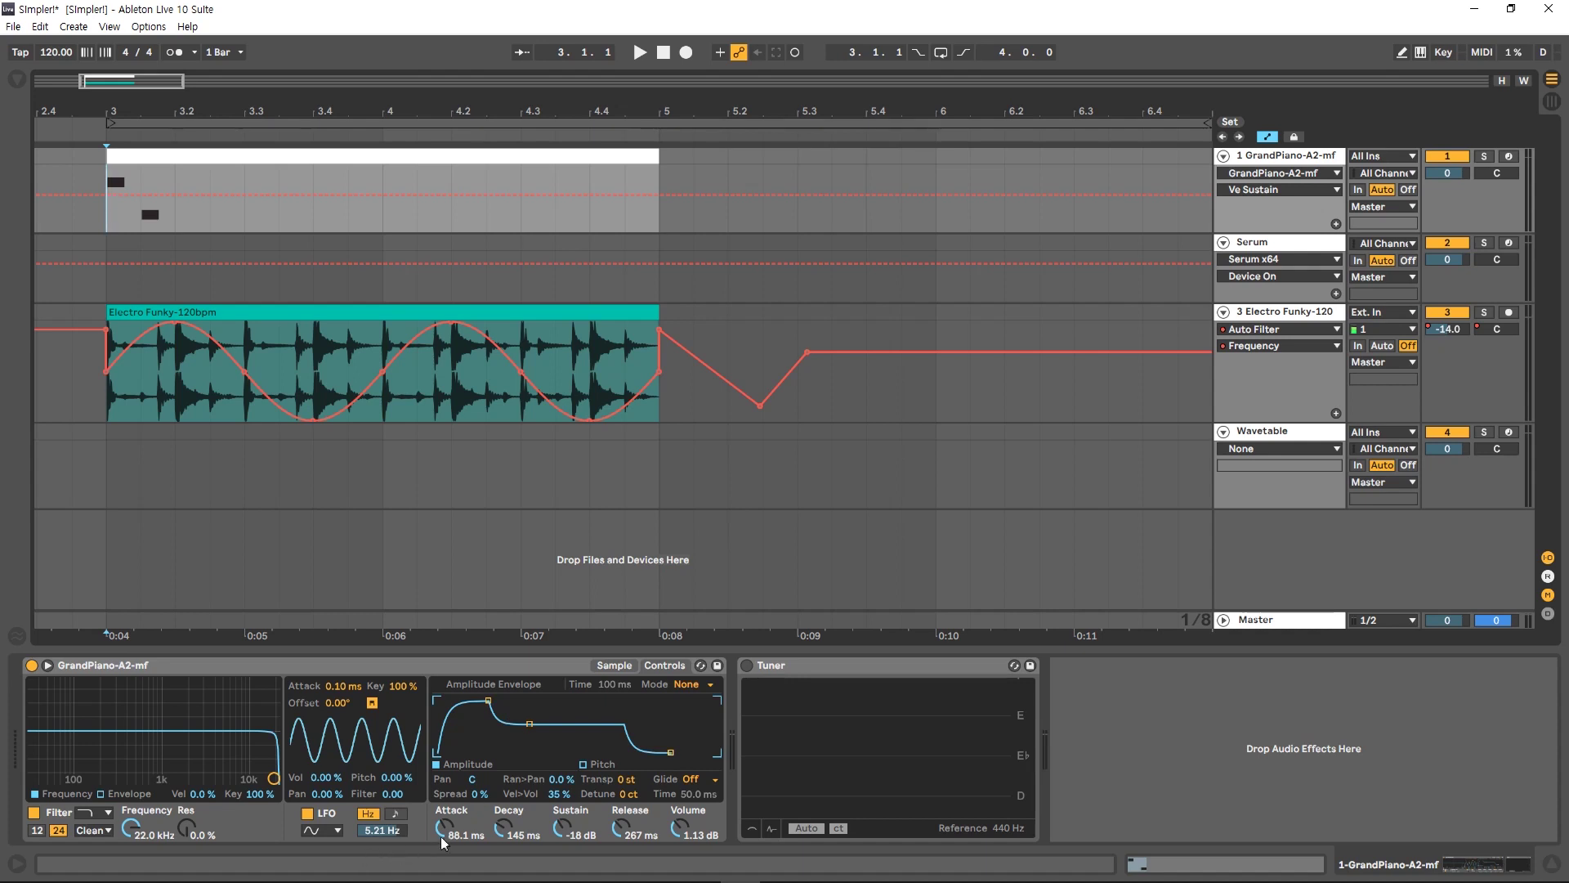
pyautogui.moveTo(440, 836); pyautogui.dragTo(440, 867)
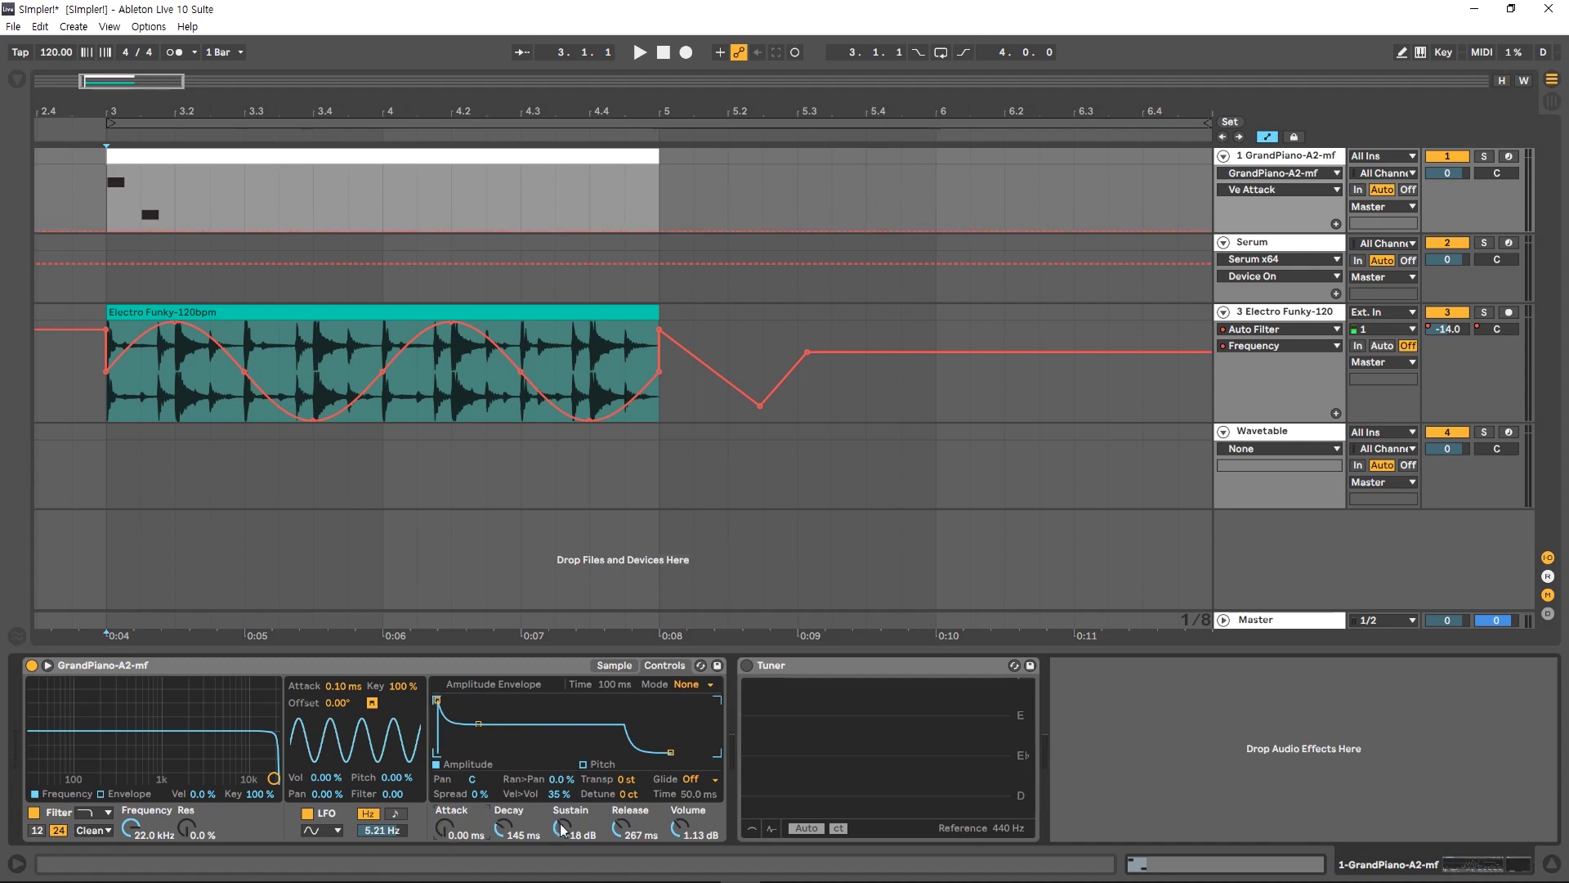
pyautogui.moveTo(570, 833); pyautogui.dragTo(570, 785)
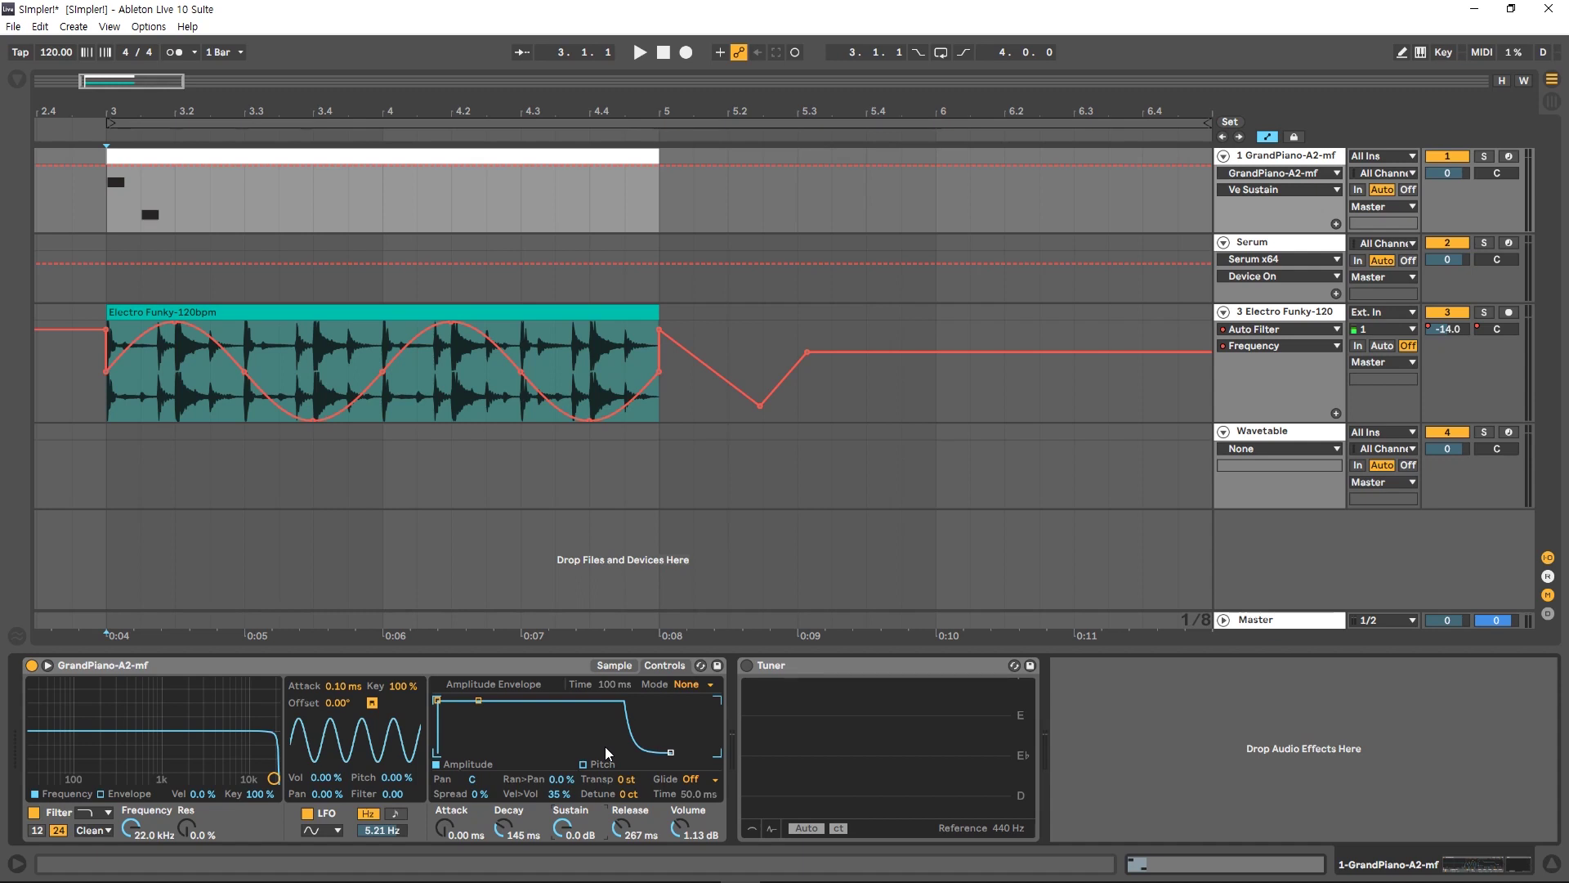
# Step: Check the piano instrument's sample waveform and preview Shaker Source.aif from the sample library
pyautogui.click(625, 667)
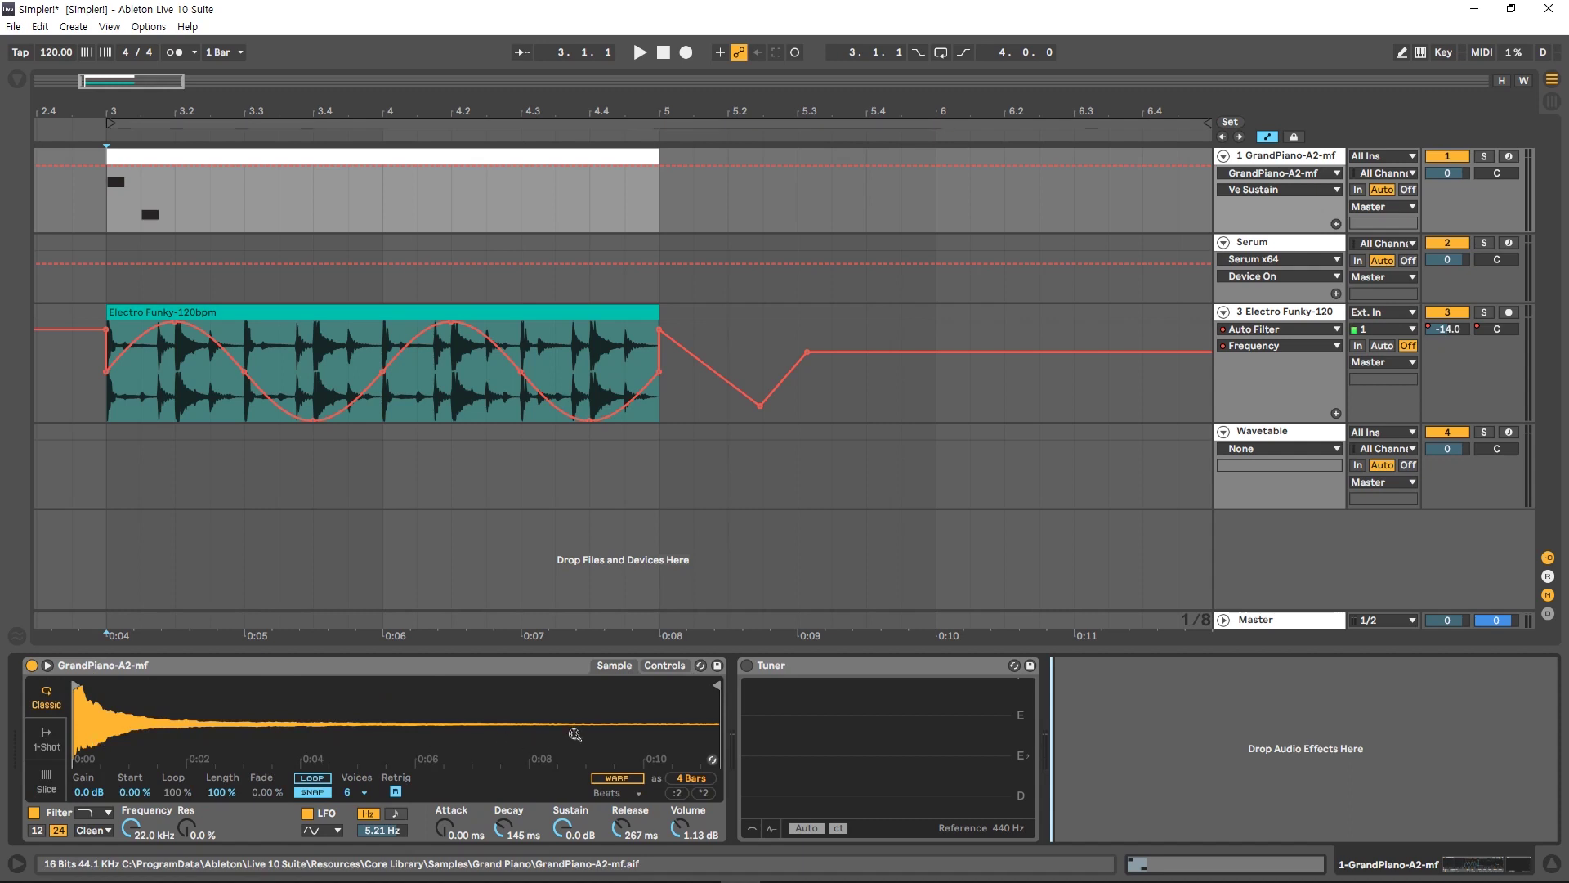
pyautogui.click(658, 667)
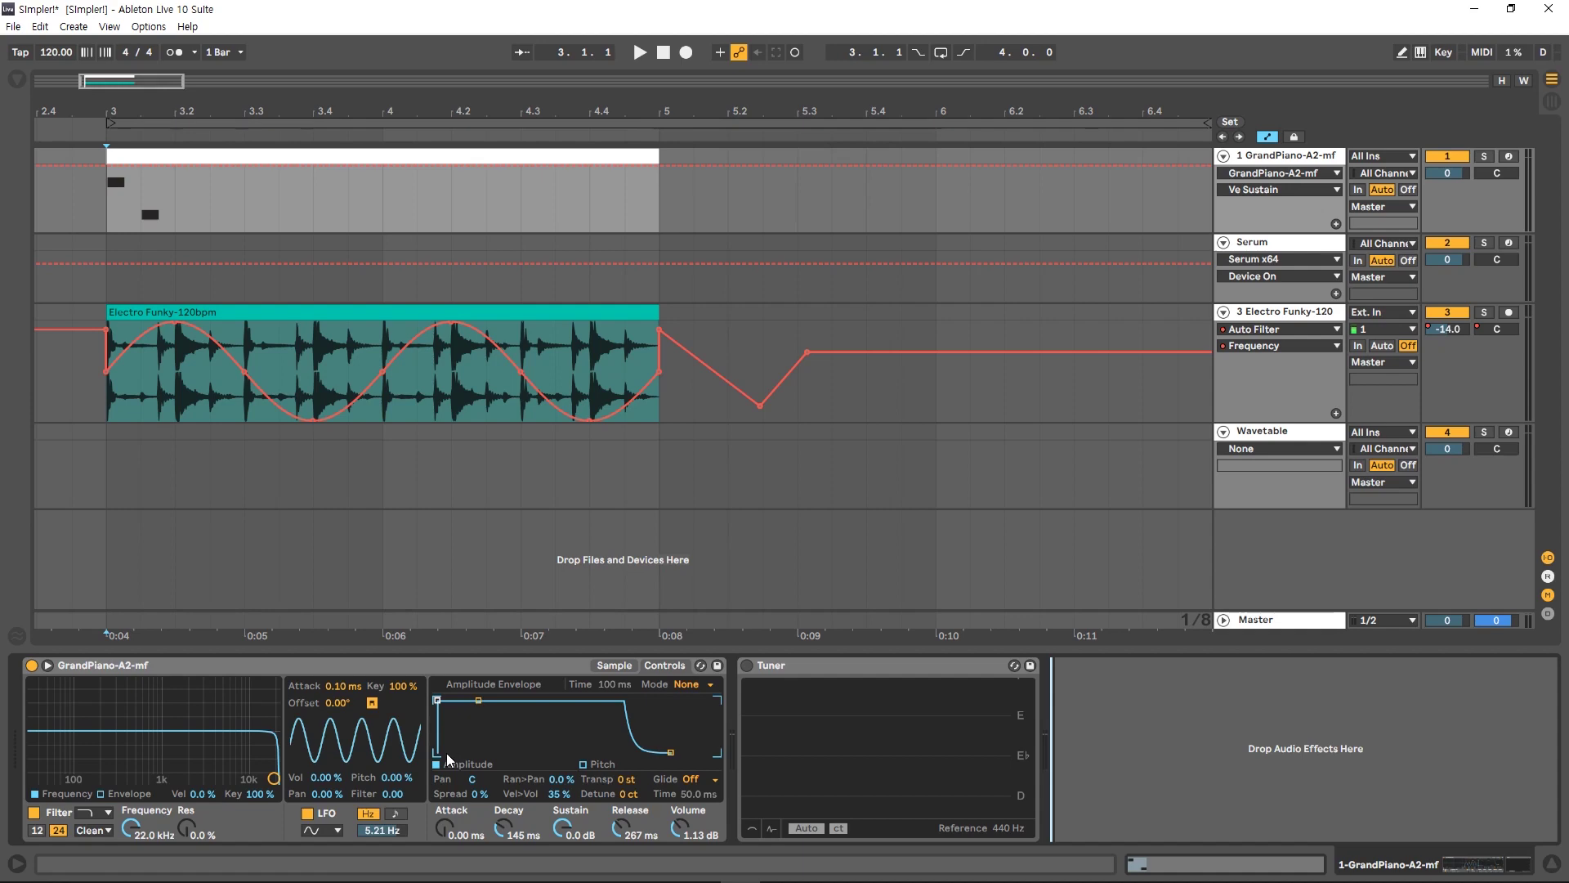
pyautogui.click(17, 80)
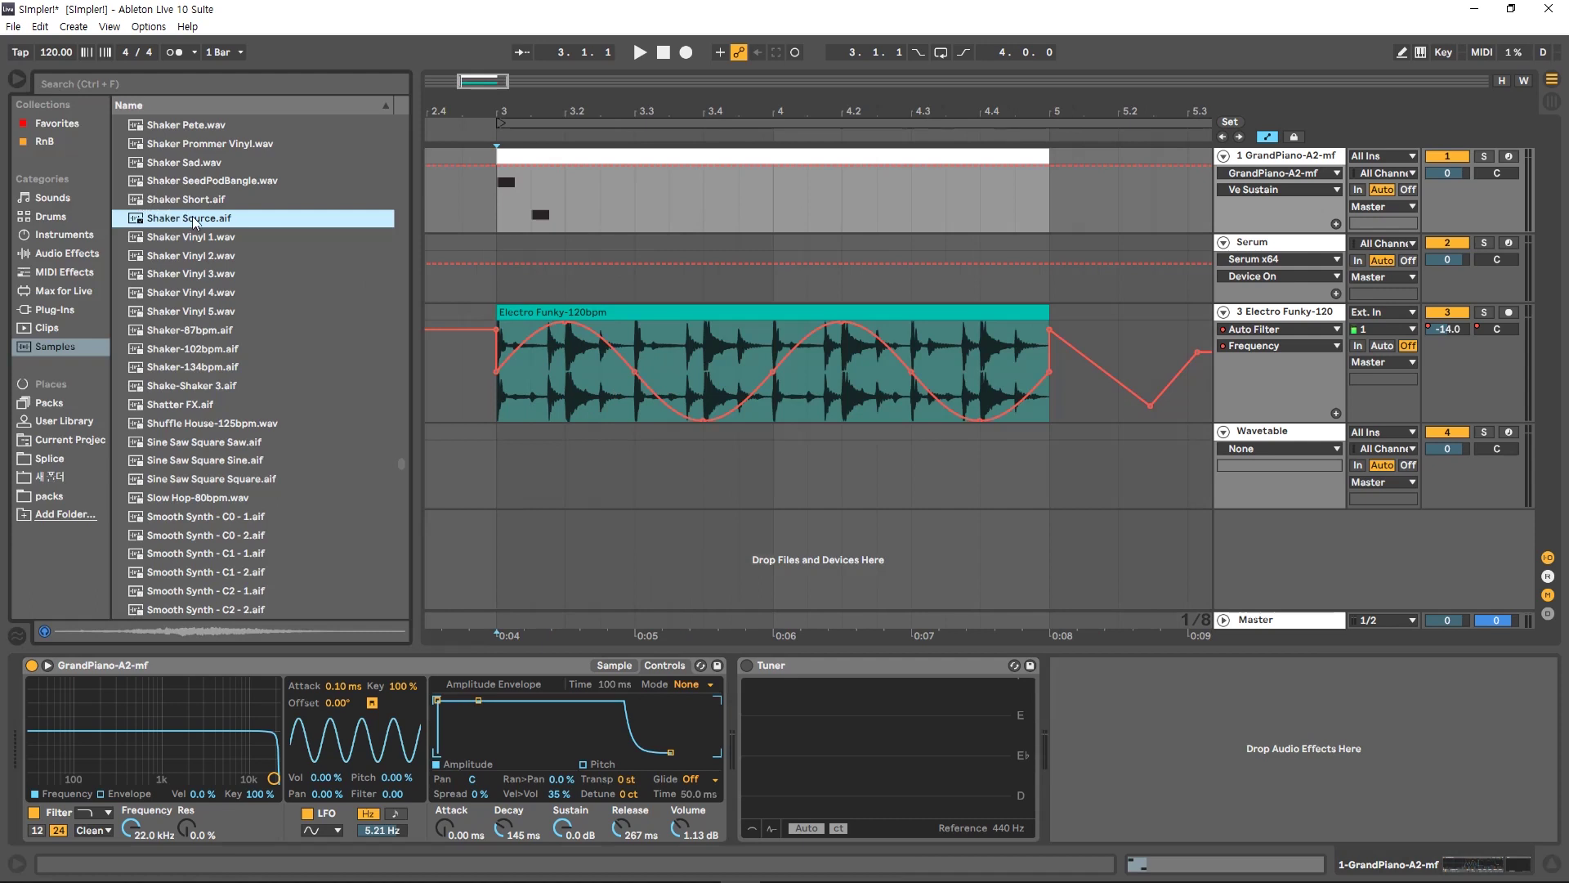
pyautogui.doubleClick(193, 219)
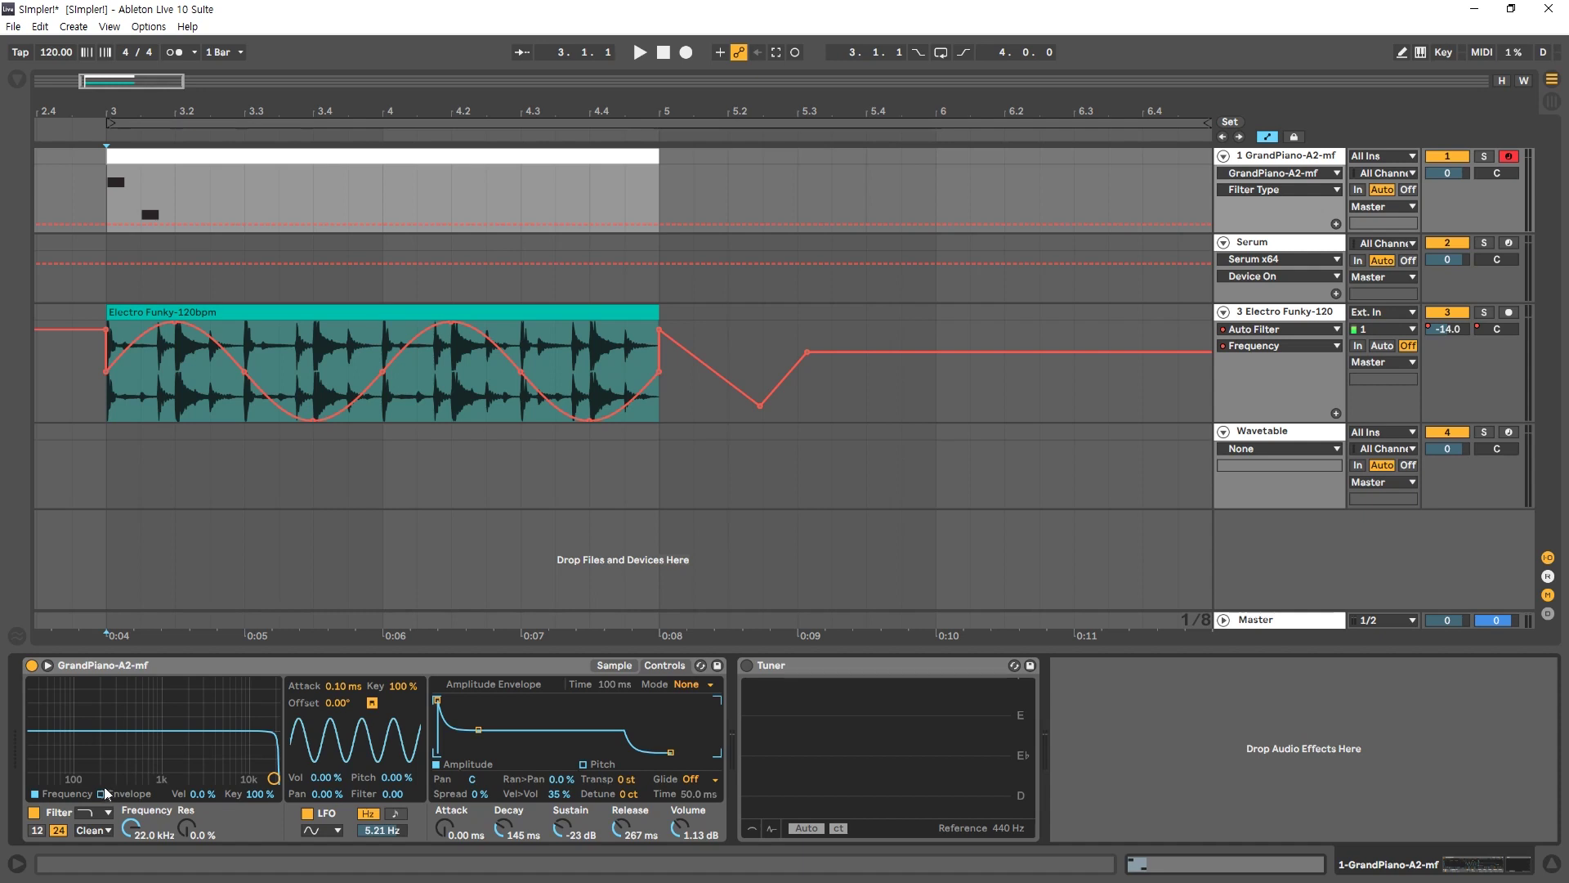
# Step: View the piano's filter envelope and return to its filter frequency display
pyautogui.click(102, 793)
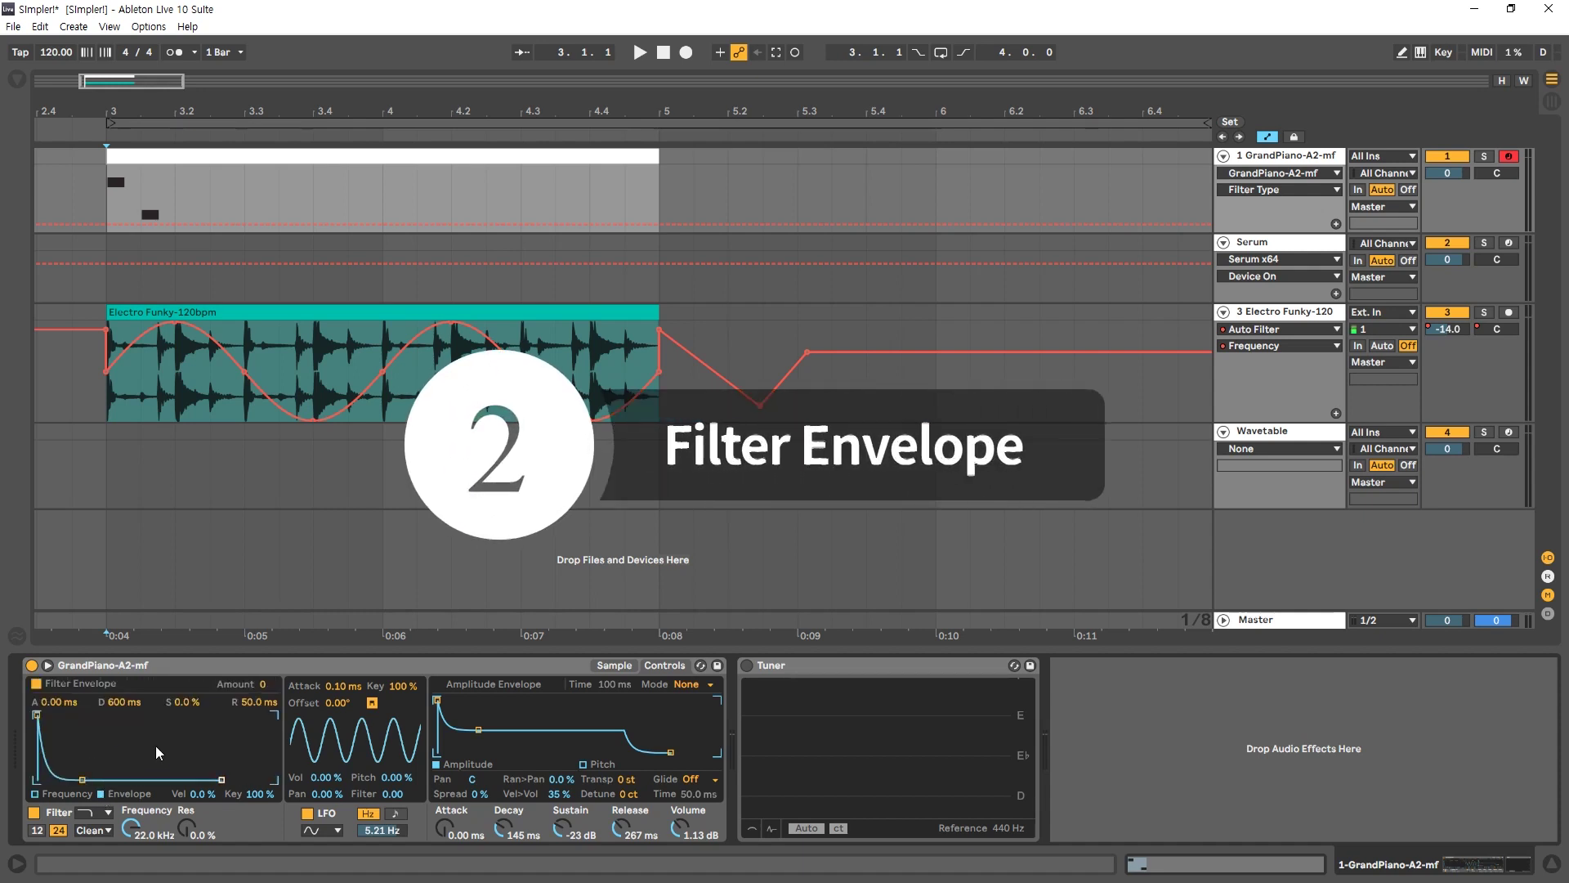
pyautogui.click(31, 796)
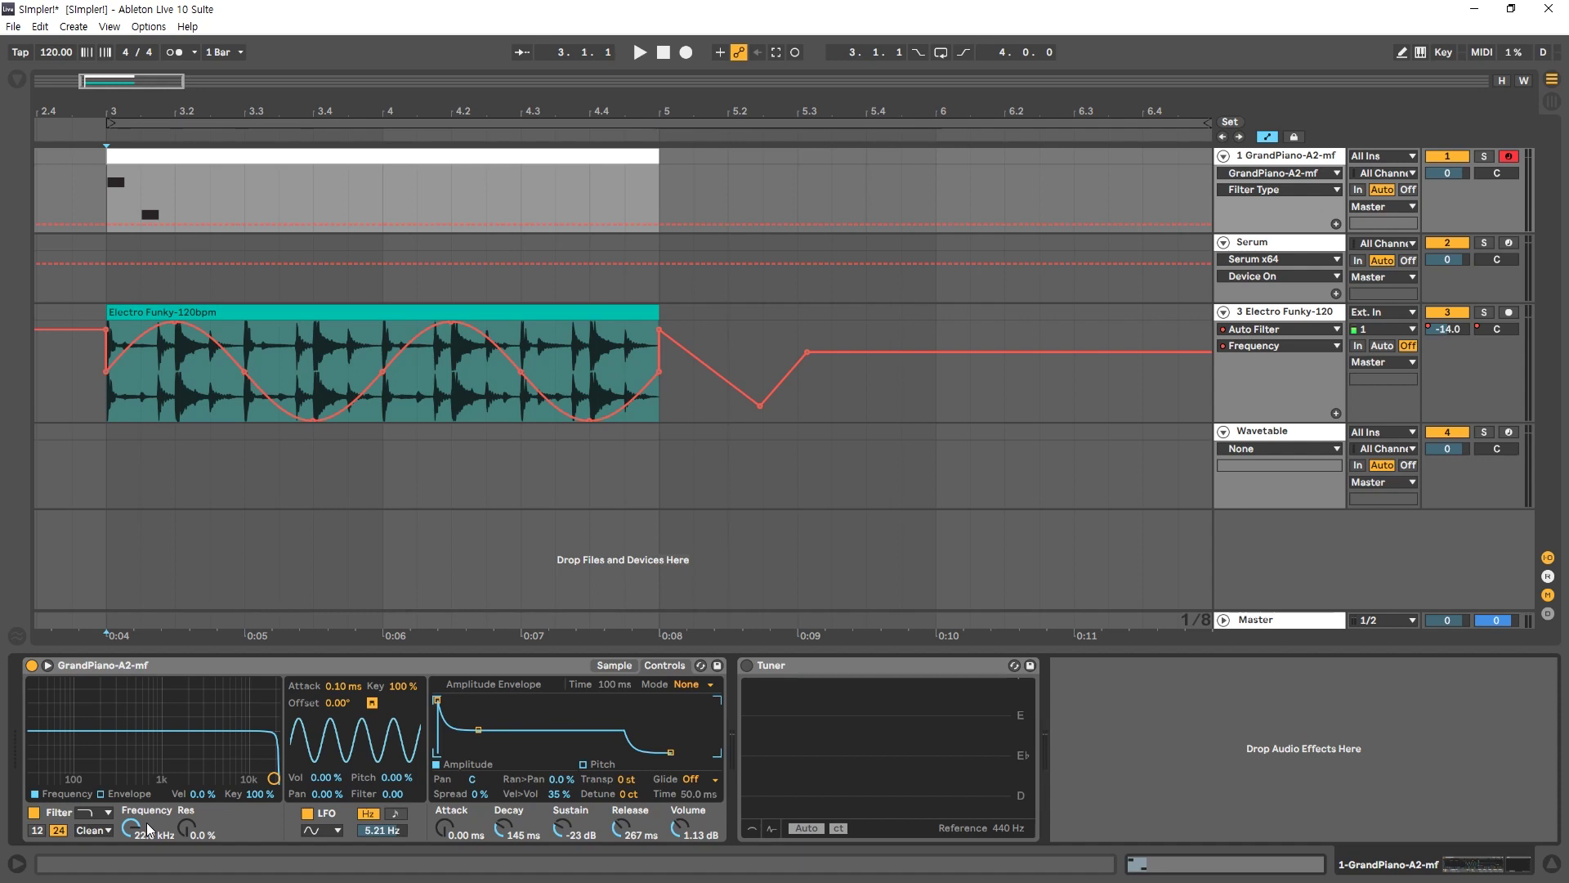
# Step: Compare the piano's filter envelope and frequency displays, and lower the low-pass filter frequency to 411 Hz
pyautogui.click(99, 797)
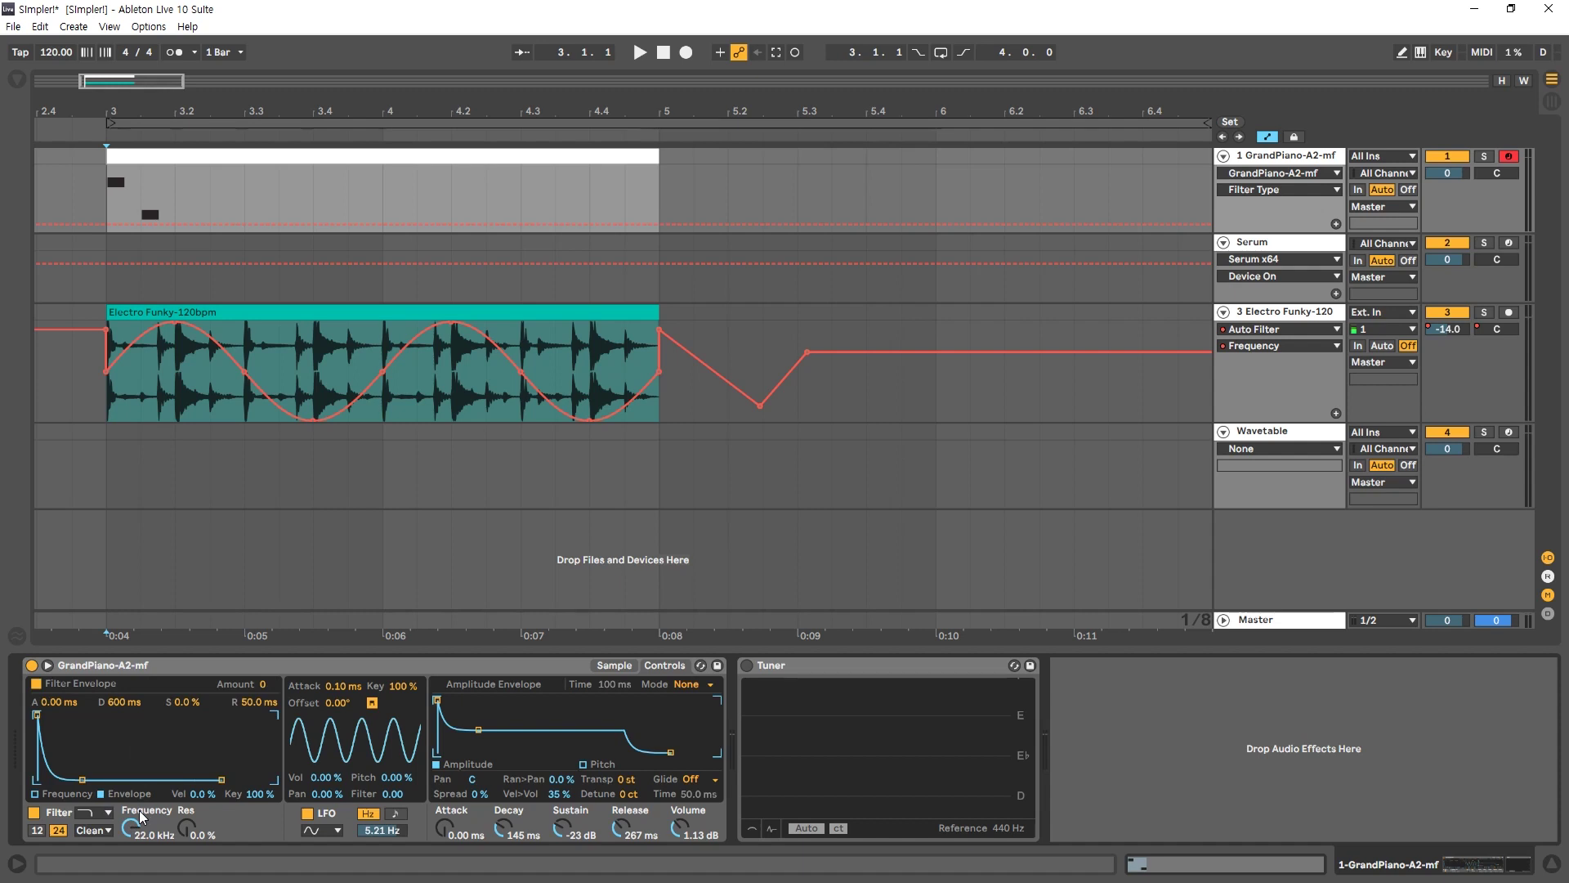
pyautogui.click(36, 794)
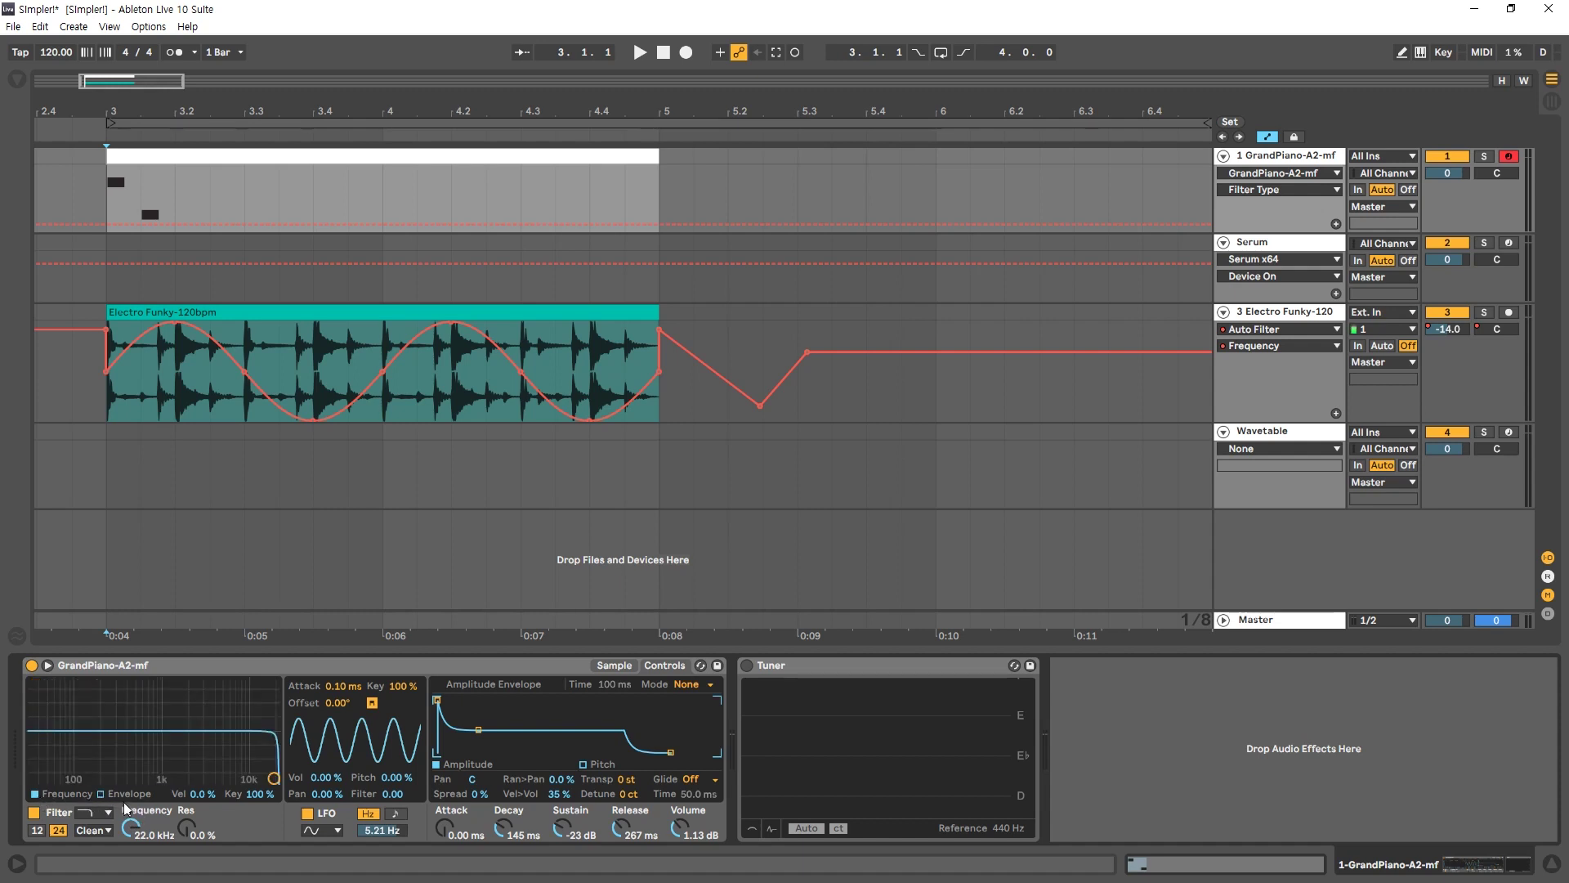
pyautogui.moveTo(130, 828); pyautogui.dragTo(131, 882)
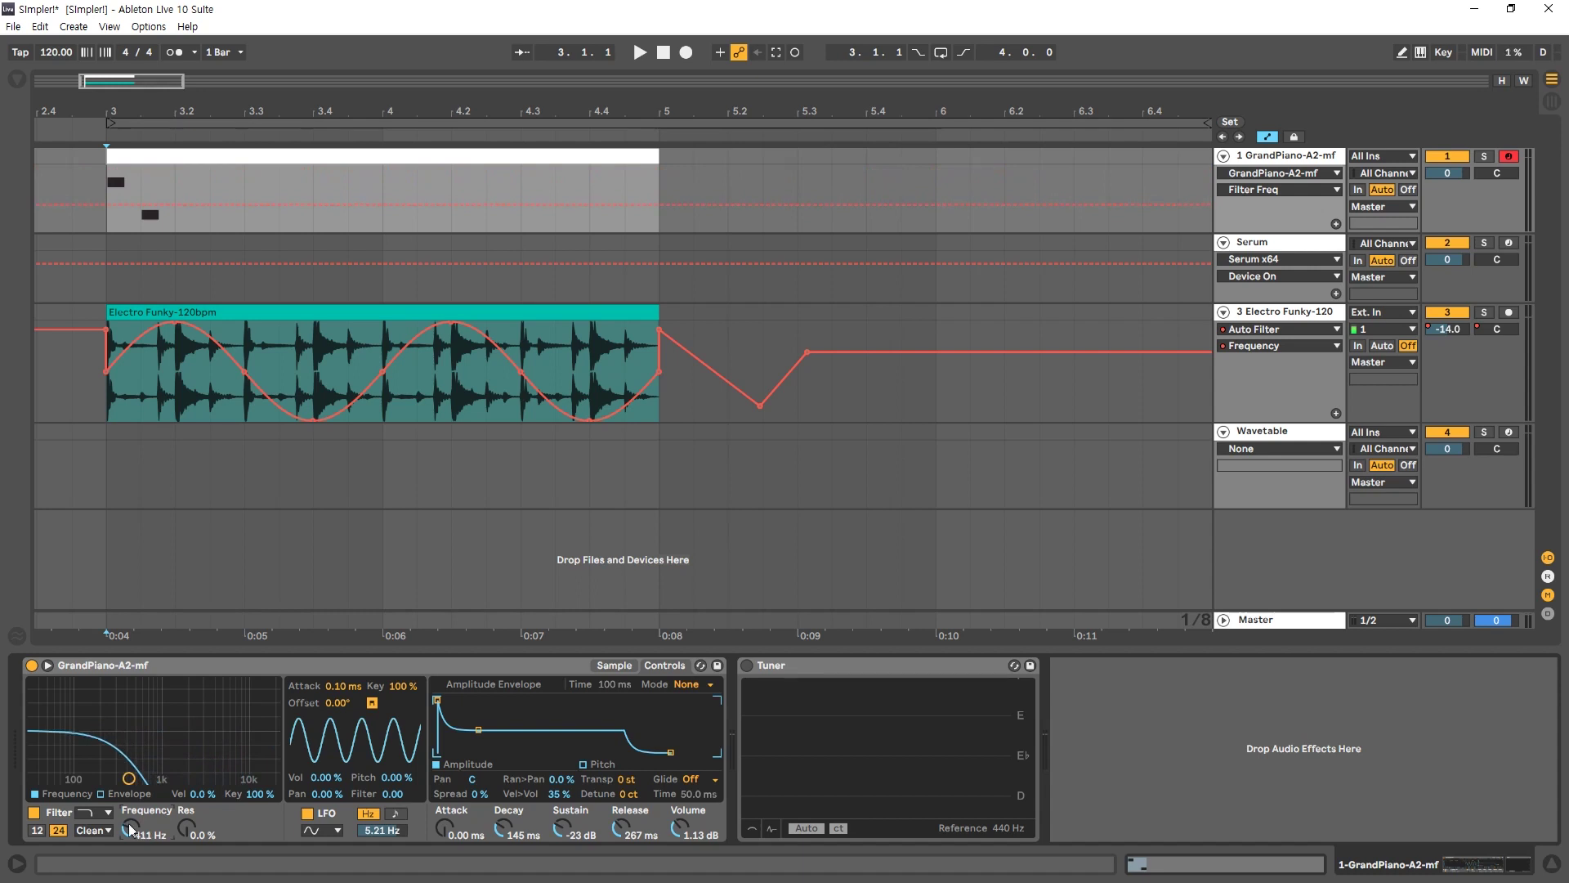
# Step: Set the piano's filter envelope amount to 26 and its attack to 8.01 s
pyautogui.click(100, 793)
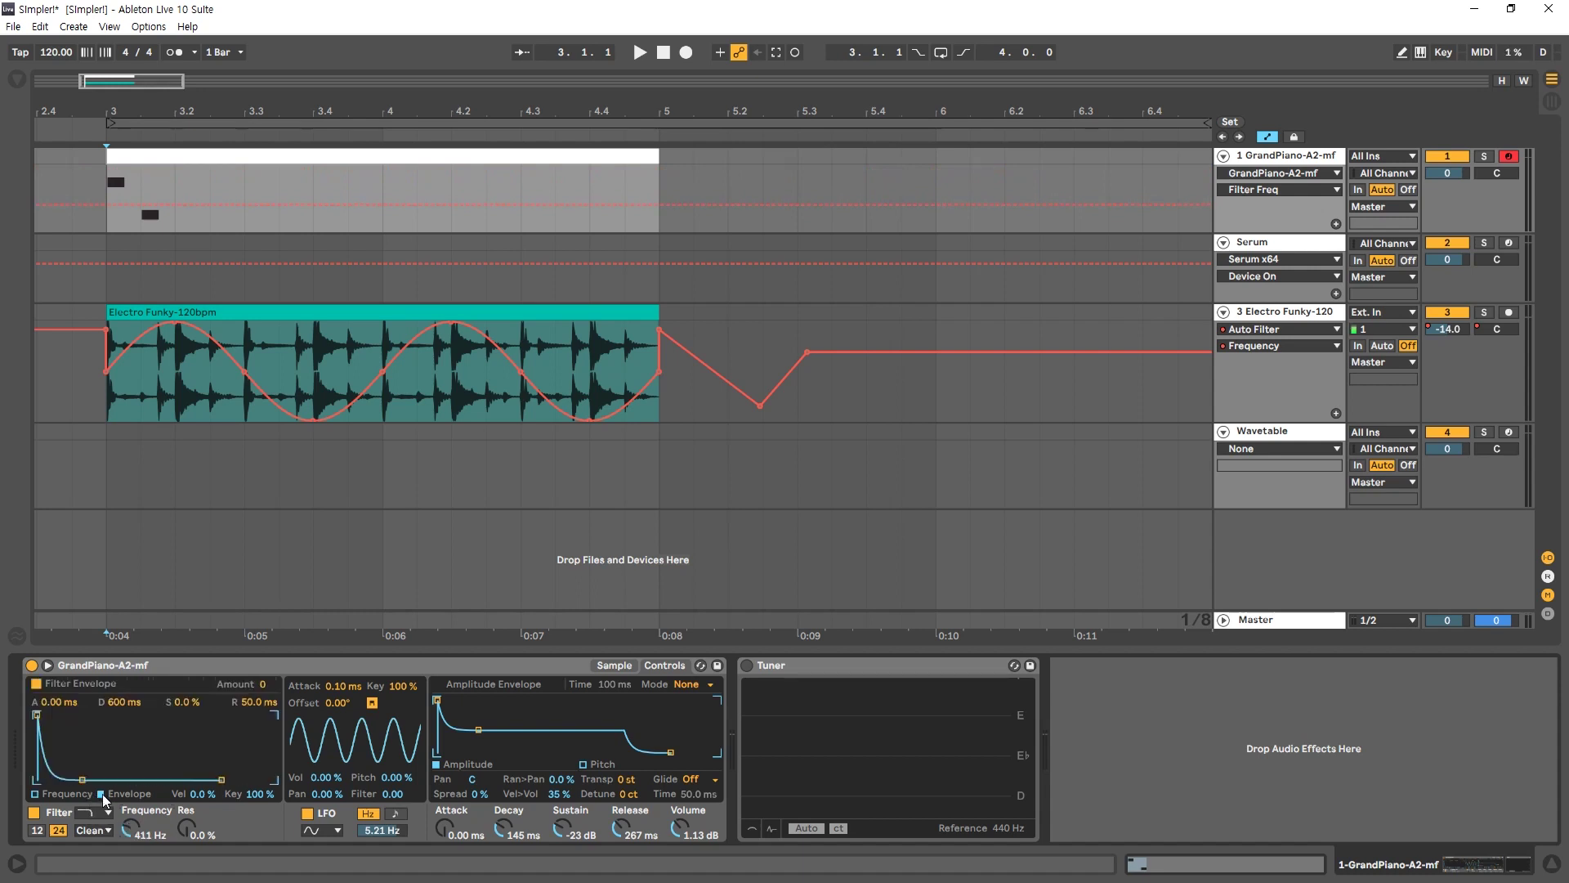
pyautogui.click(262, 683)
pyautogui.write('5.21')
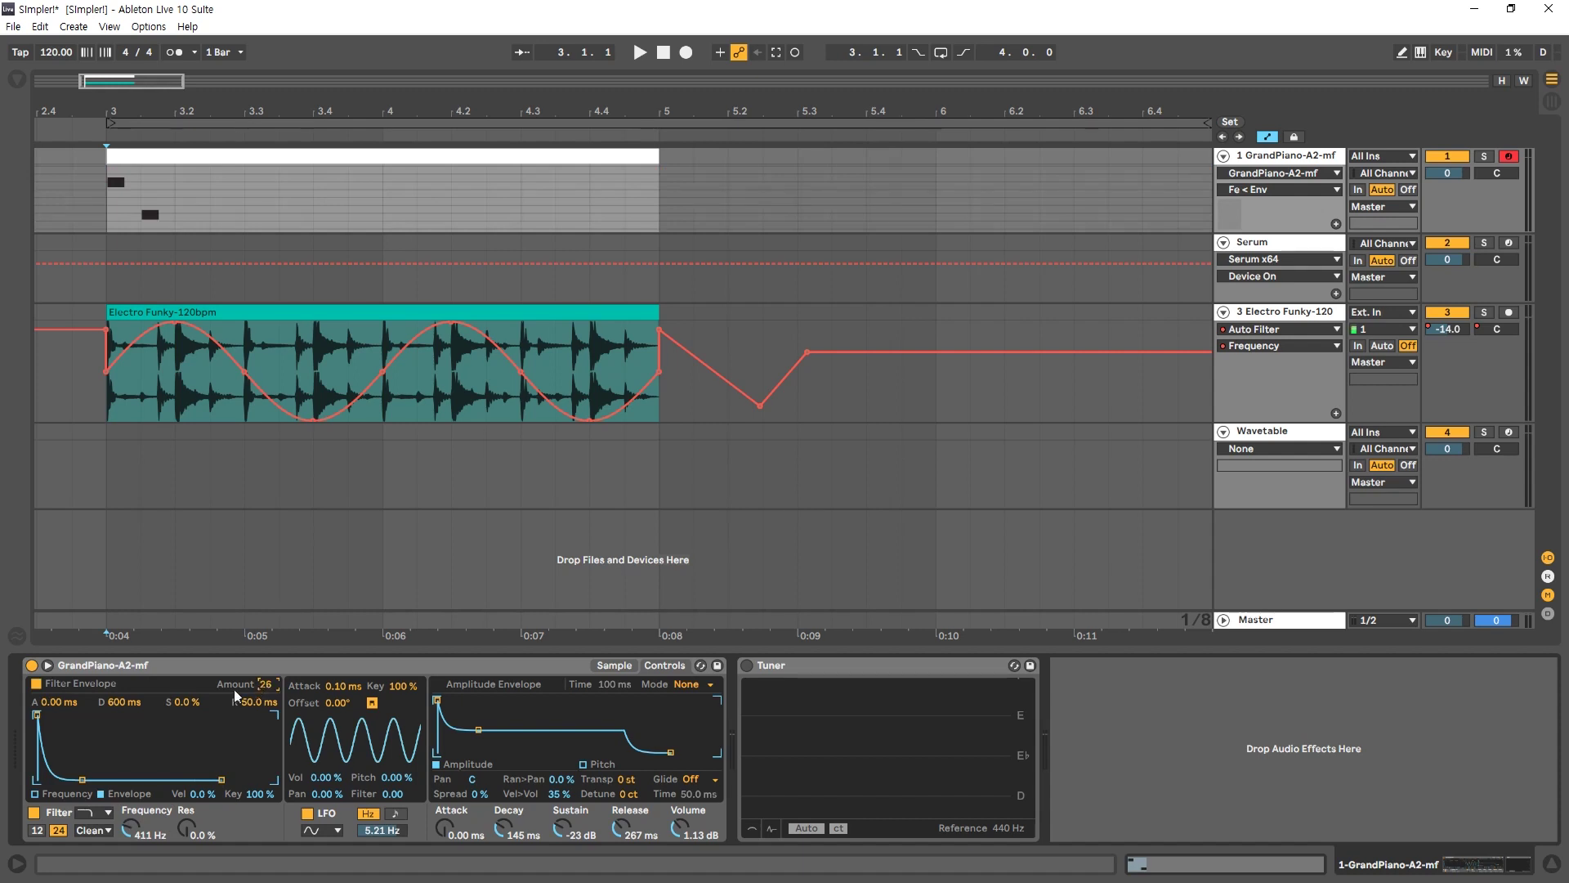
pyautogui.moveTo(37, 718); pyautogui.dragTo(110, 715)
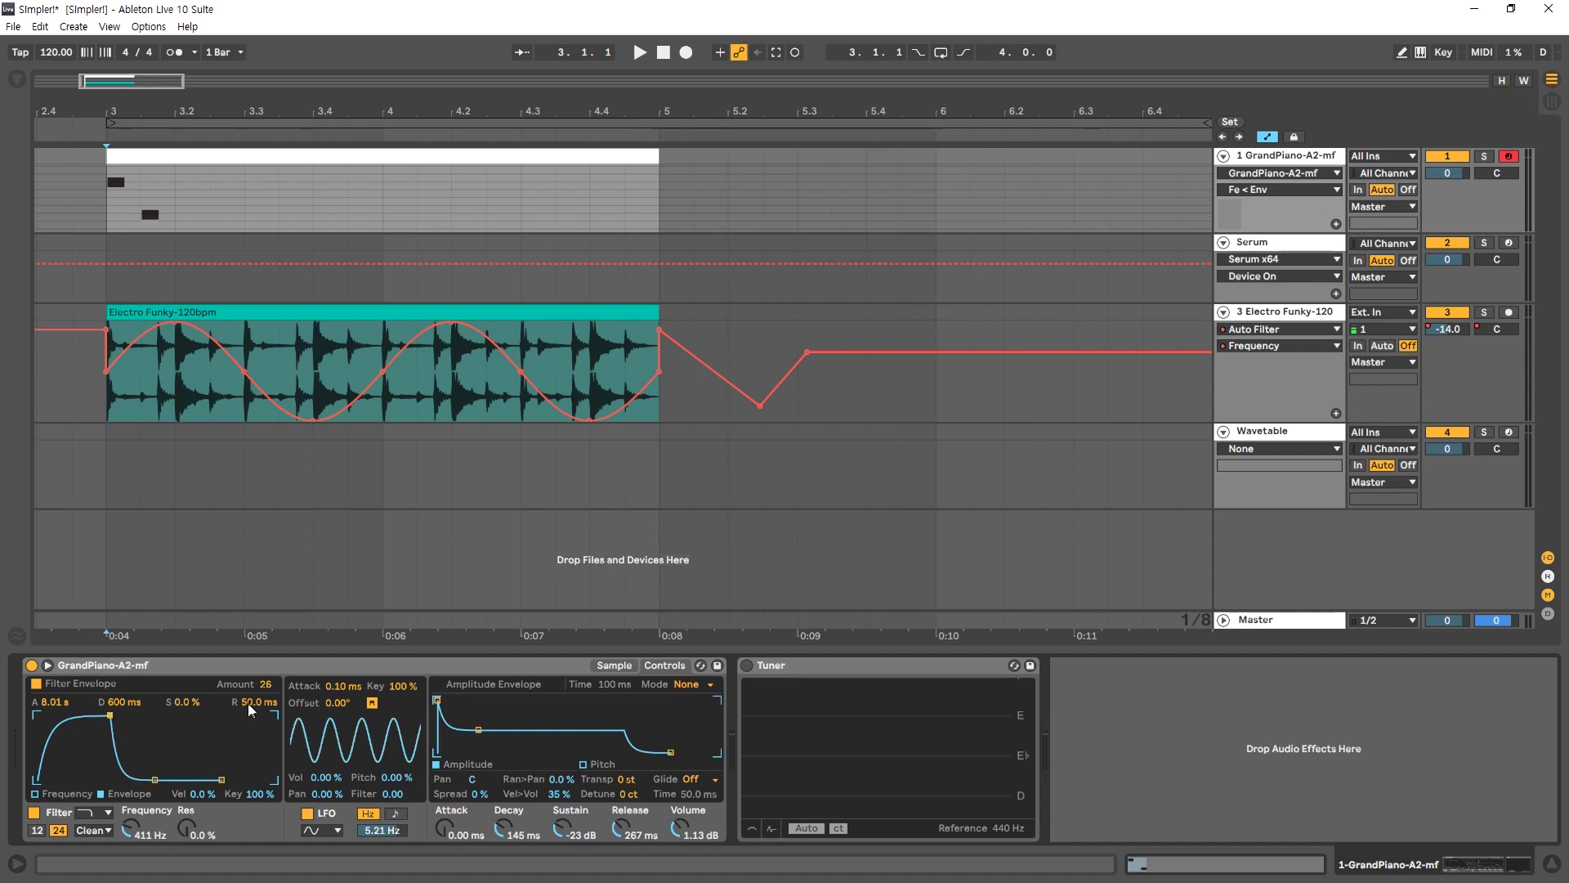
# Step: Set the filter envelope amount to -23 and shorten its attack to 801 ms, keeping the low-pass filter type
pyautogui.moveTo(264, 686); pyautogui.dragTo(265, 733)
pyautogui.click(90, 813)
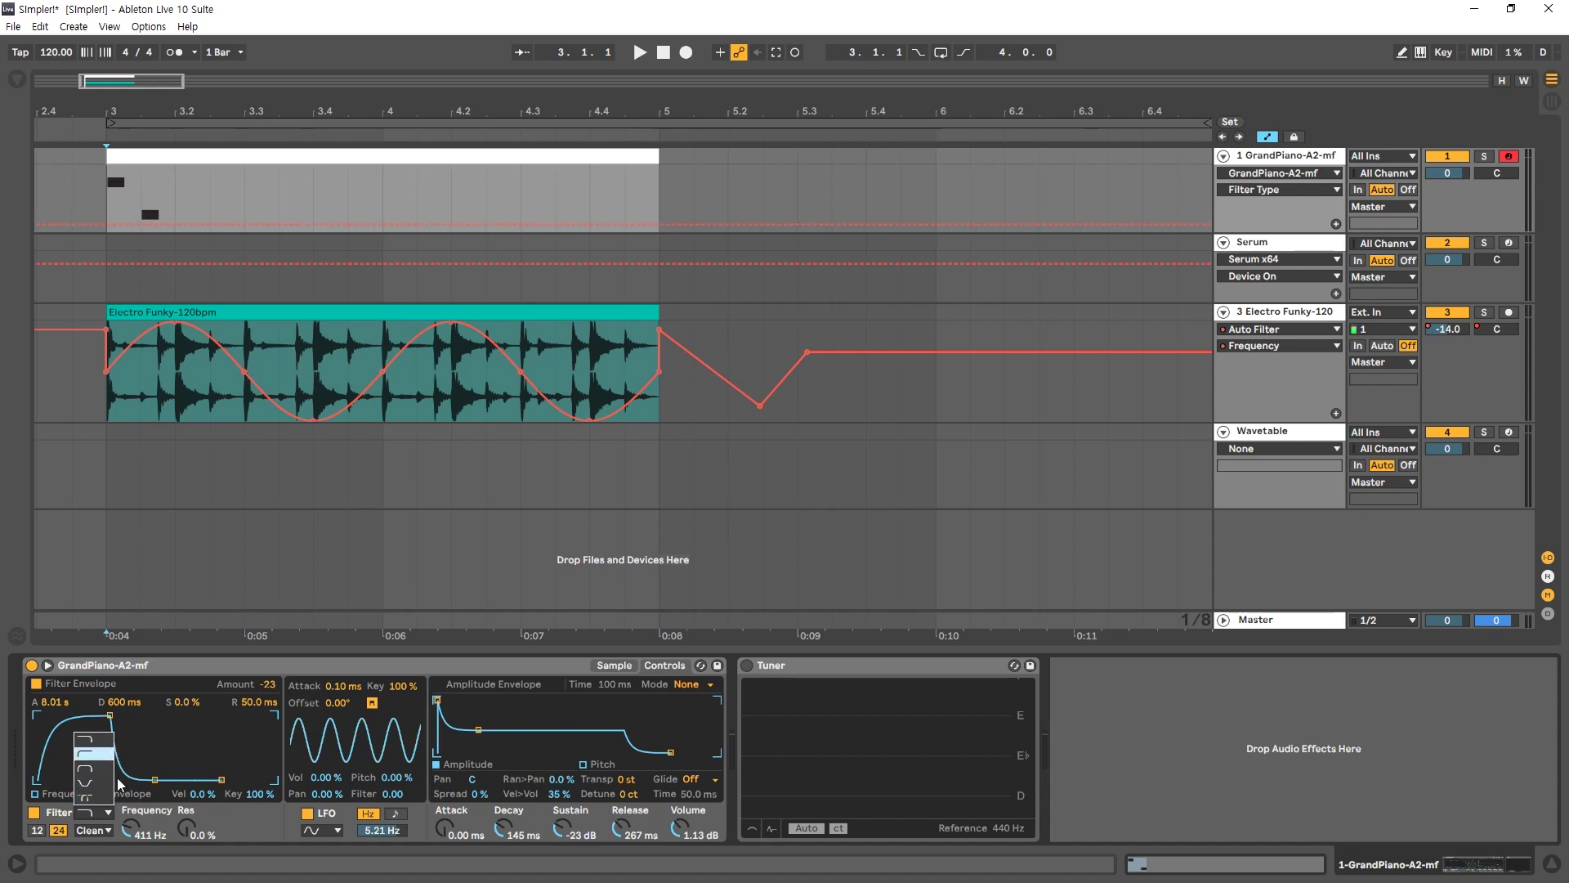
pyautogui.hotkey('ctrl', 'z')
pyautogui.click(193, 749)
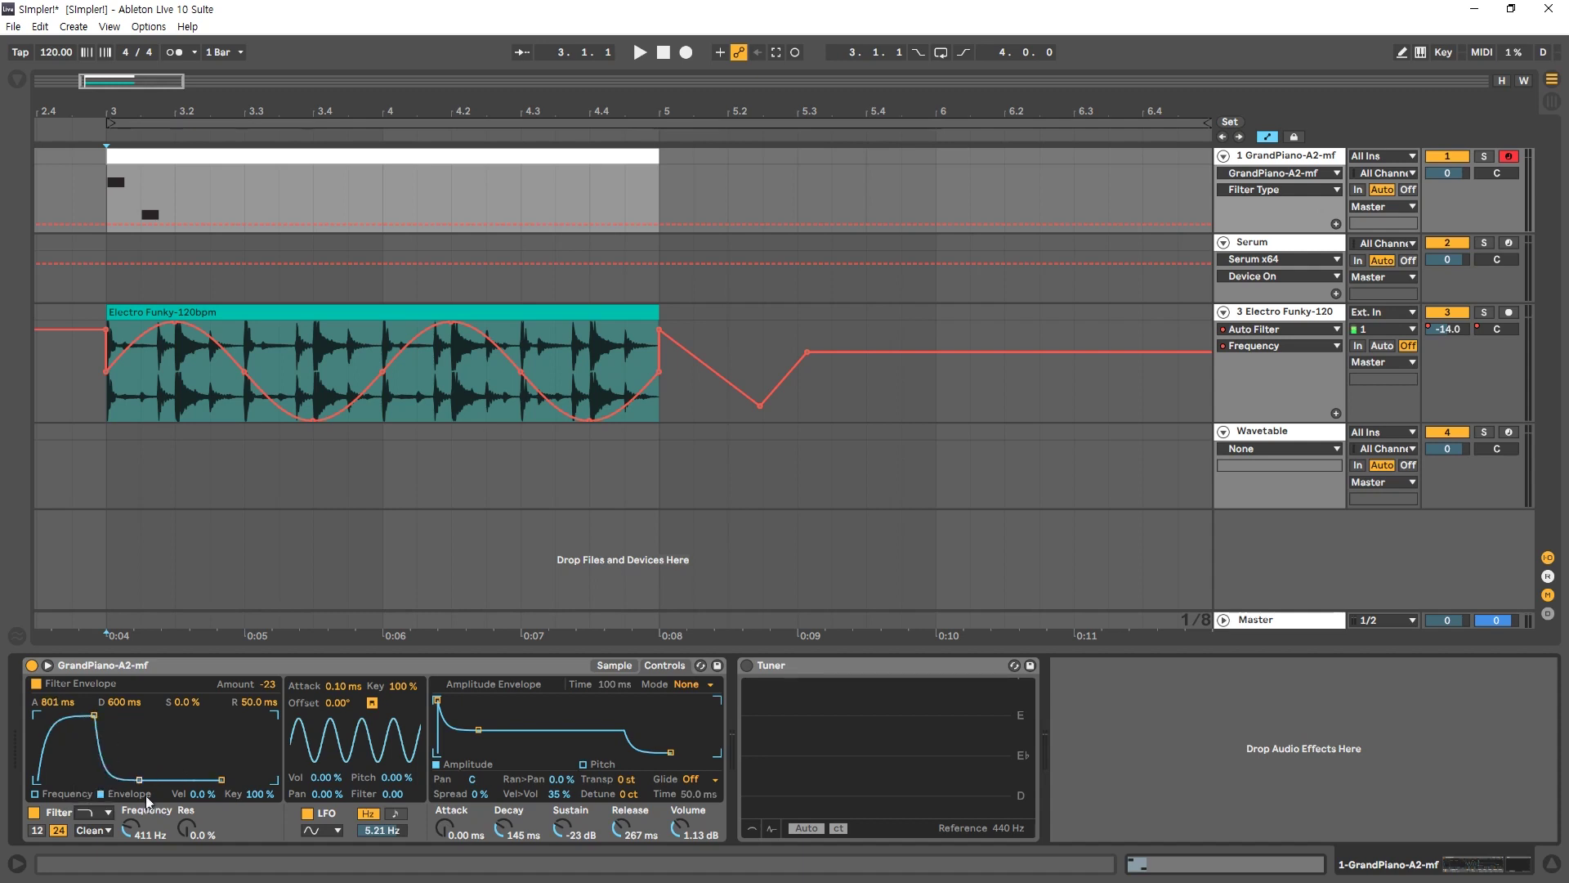
# Step: Lower the filter frequency to 117 Hz, switch the filter to high-pass, and raise its frequency to 370 Hz
pyautogui.click(35, 794)
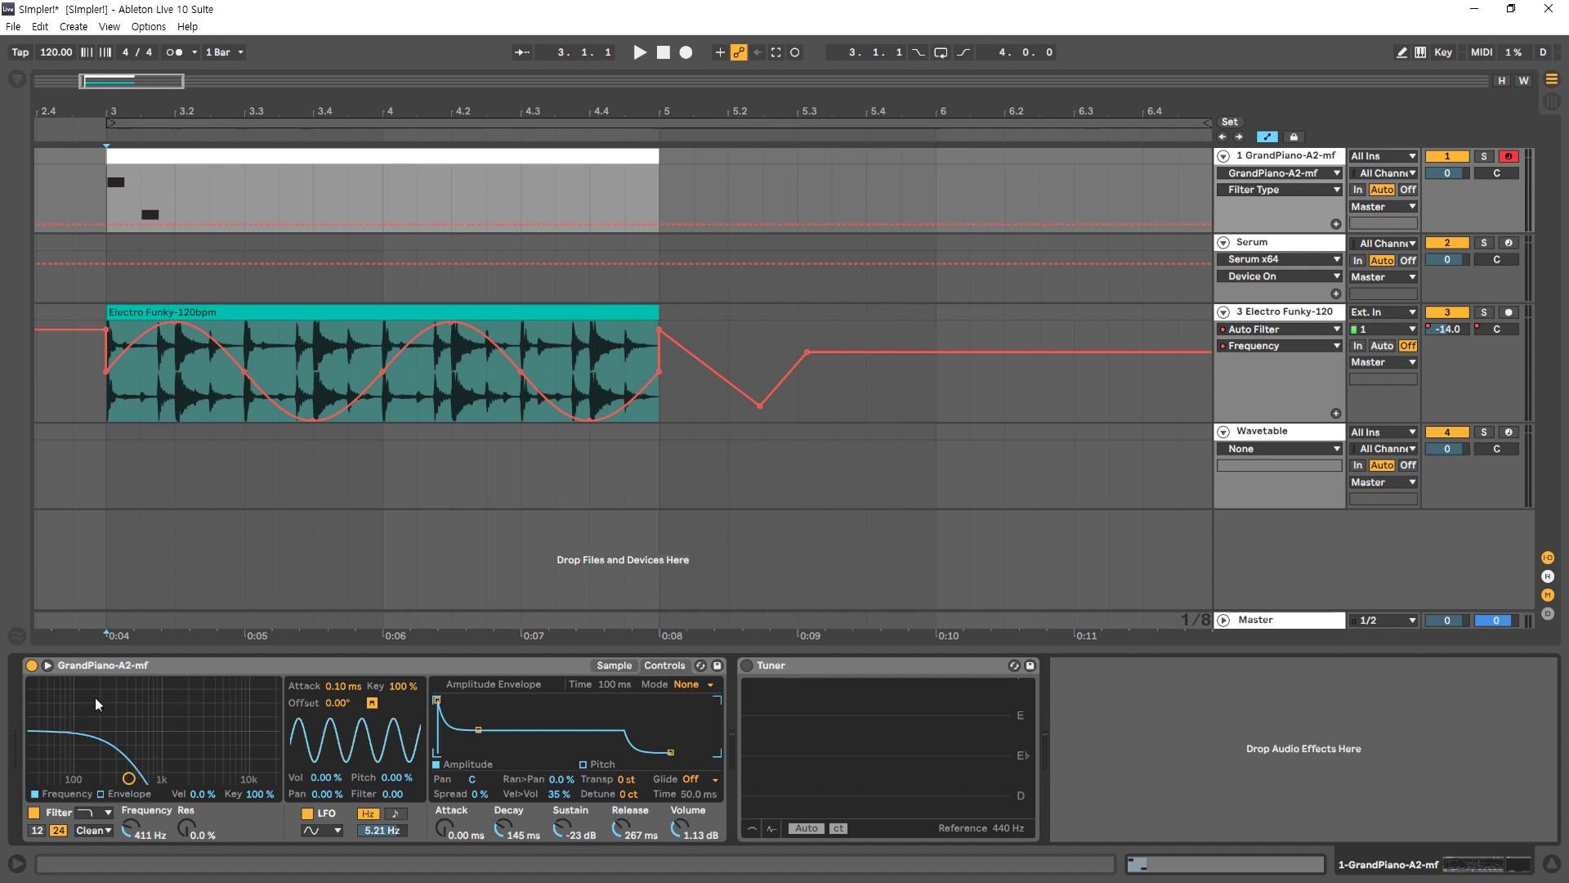
pyautogui.moveTo(136, 828); pyautogui.dragTo(78, 778)
pyautogui.click(104, 813)
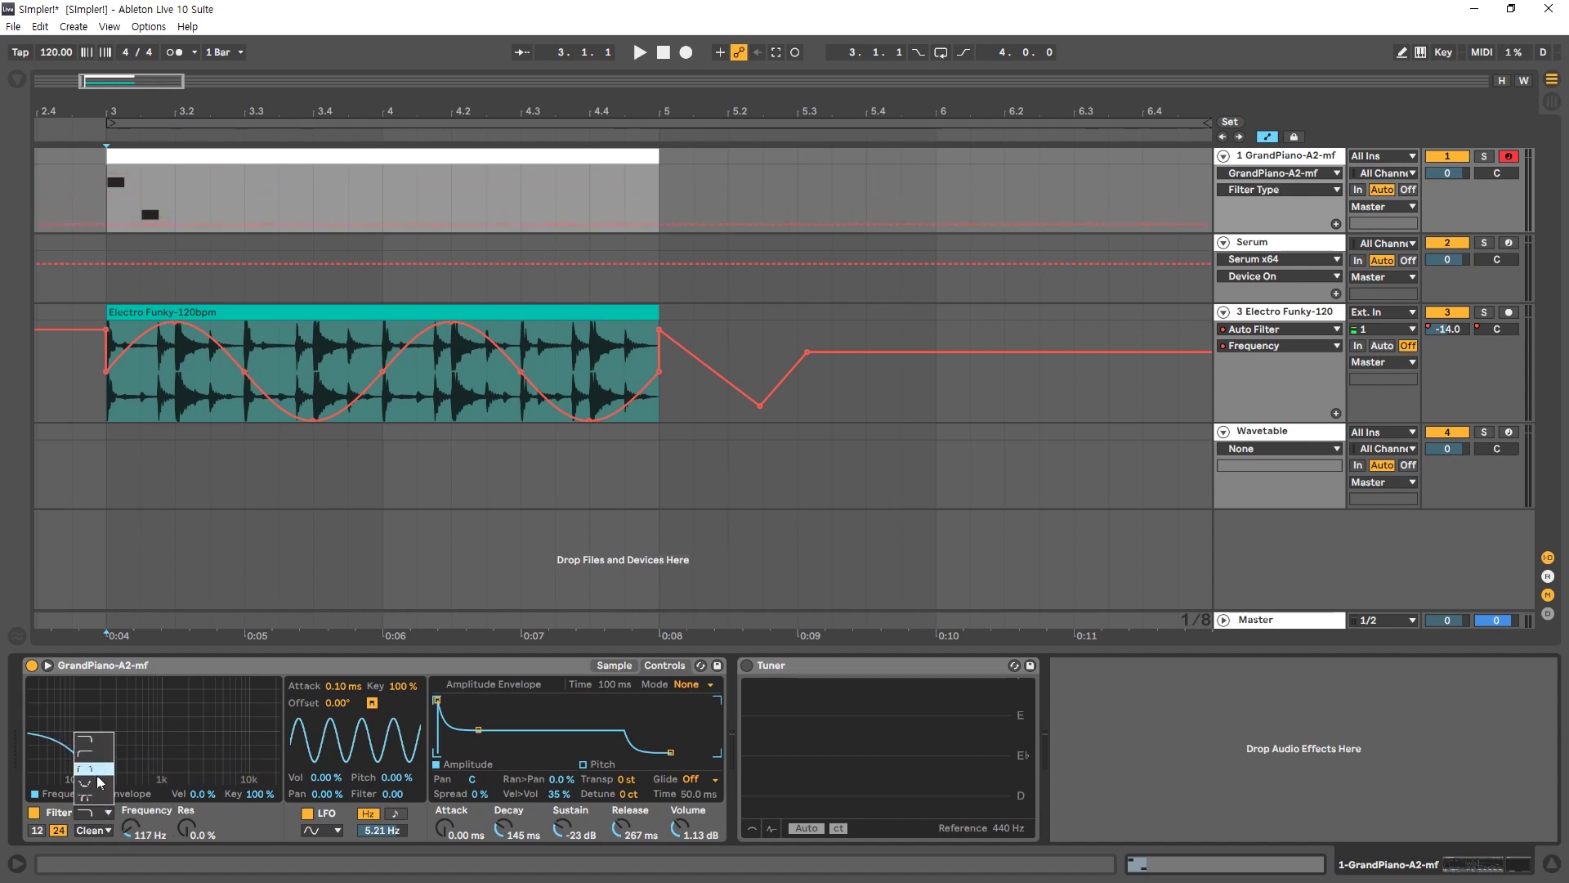
pyautogui.click(96, 767)
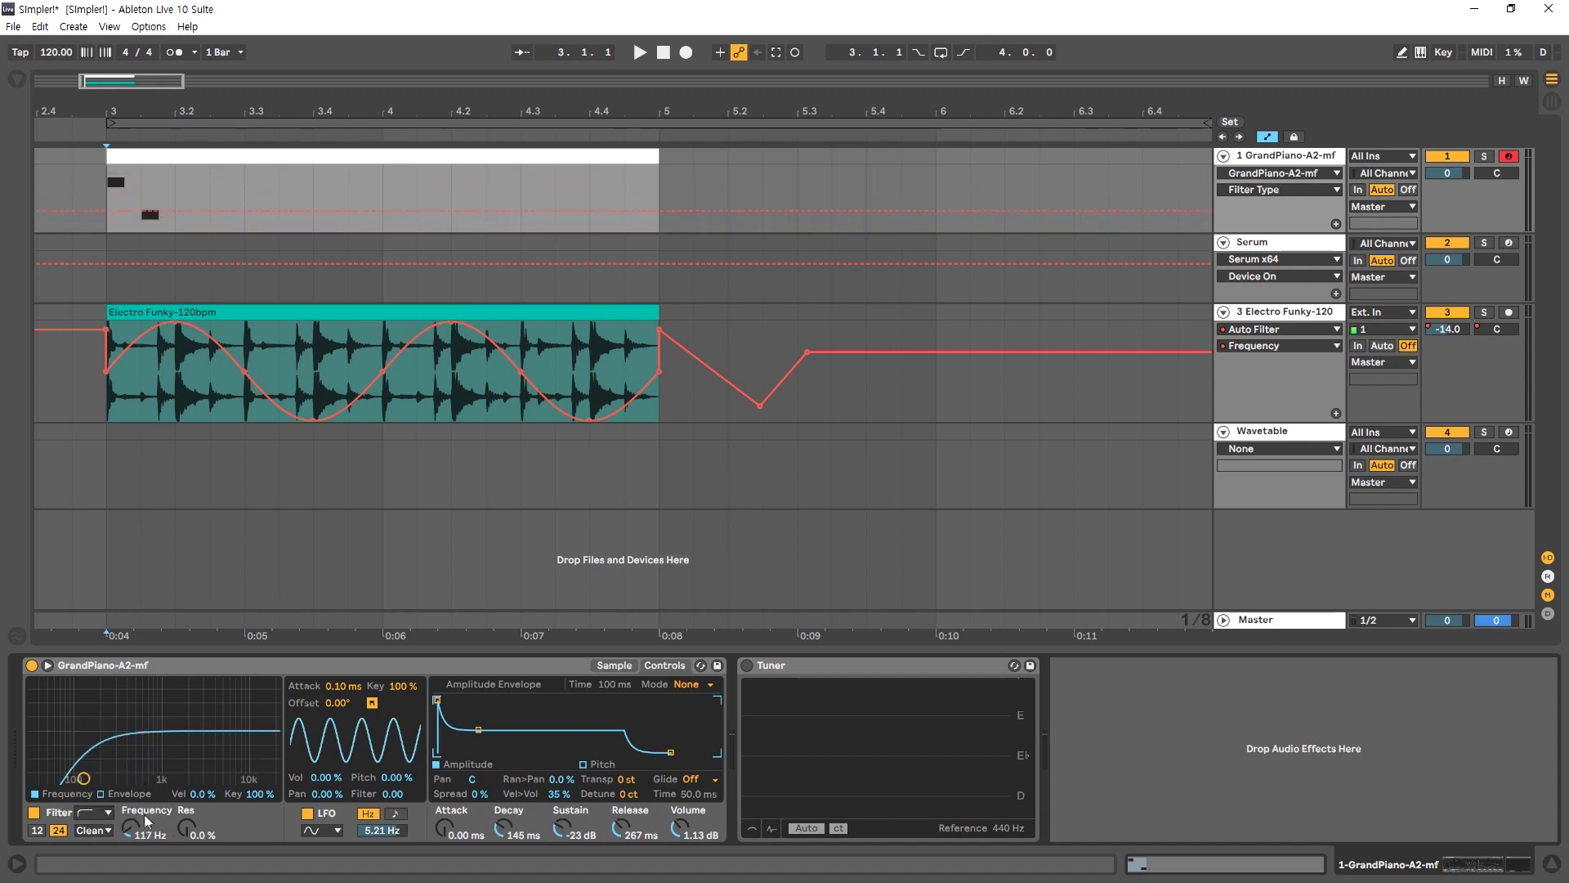
pyautogui.moveTo(131, 831)
pyautogui.mouseDown()
pyautogui.moveTo(130, 757)
pyautogui.moveTo(130, 812)
pyautogui.mouseUp()
# Step: Return the piano's filter to low-pass and set the filter envelope amount to 35
pyautogui.click(94, 814)
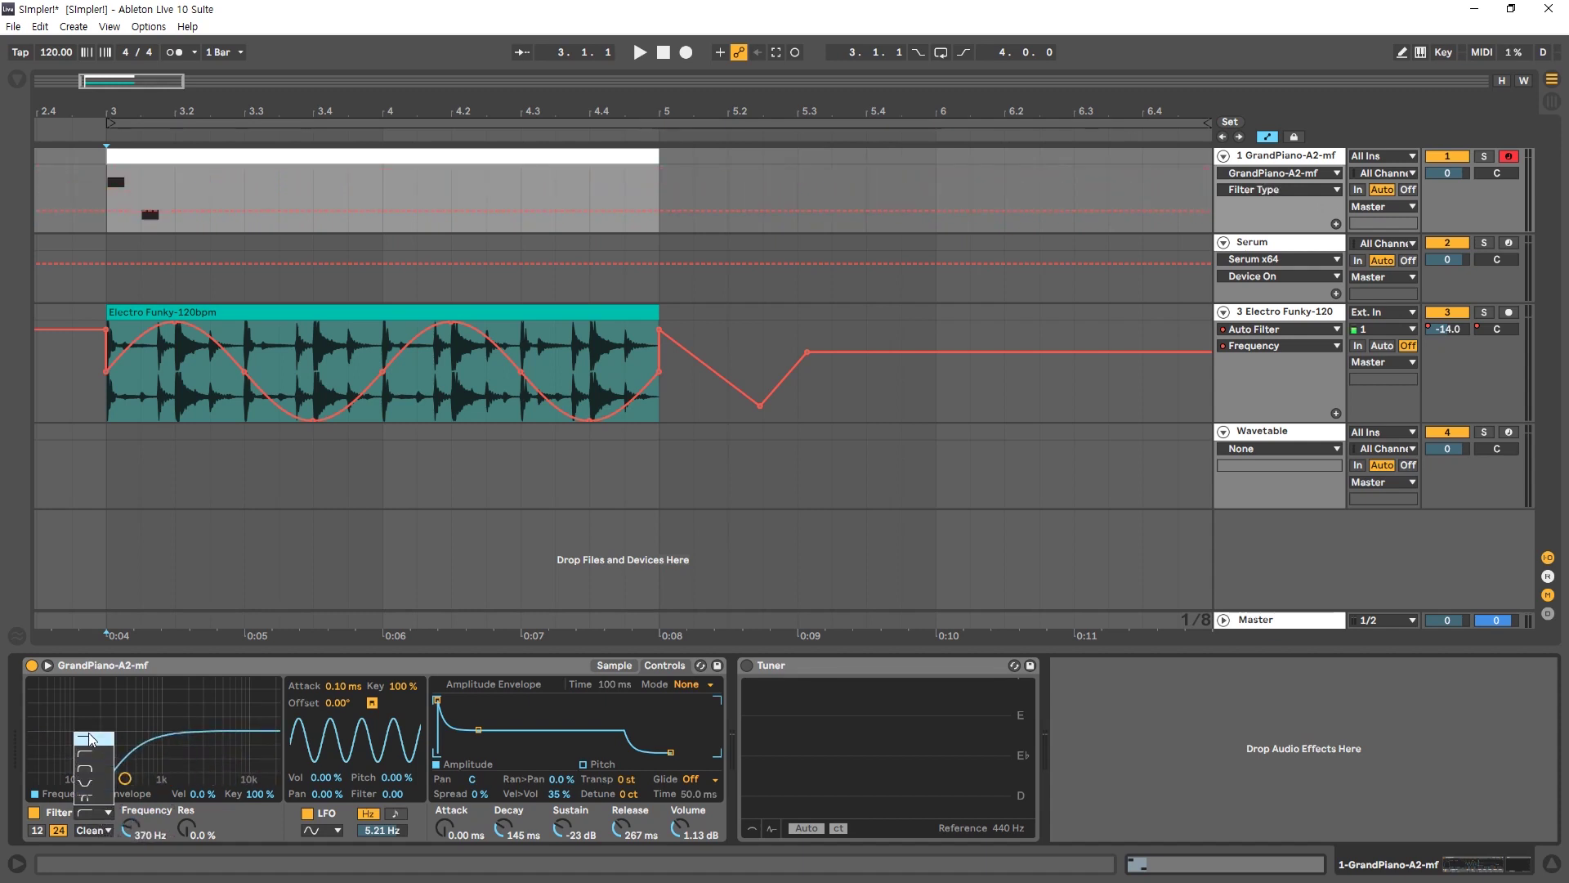
pyautogui.click(89, 738)
pyautogui.click(109, 796)
pyautogui.moveTo(264, 688); pyautogui.dragTo(263, 676)
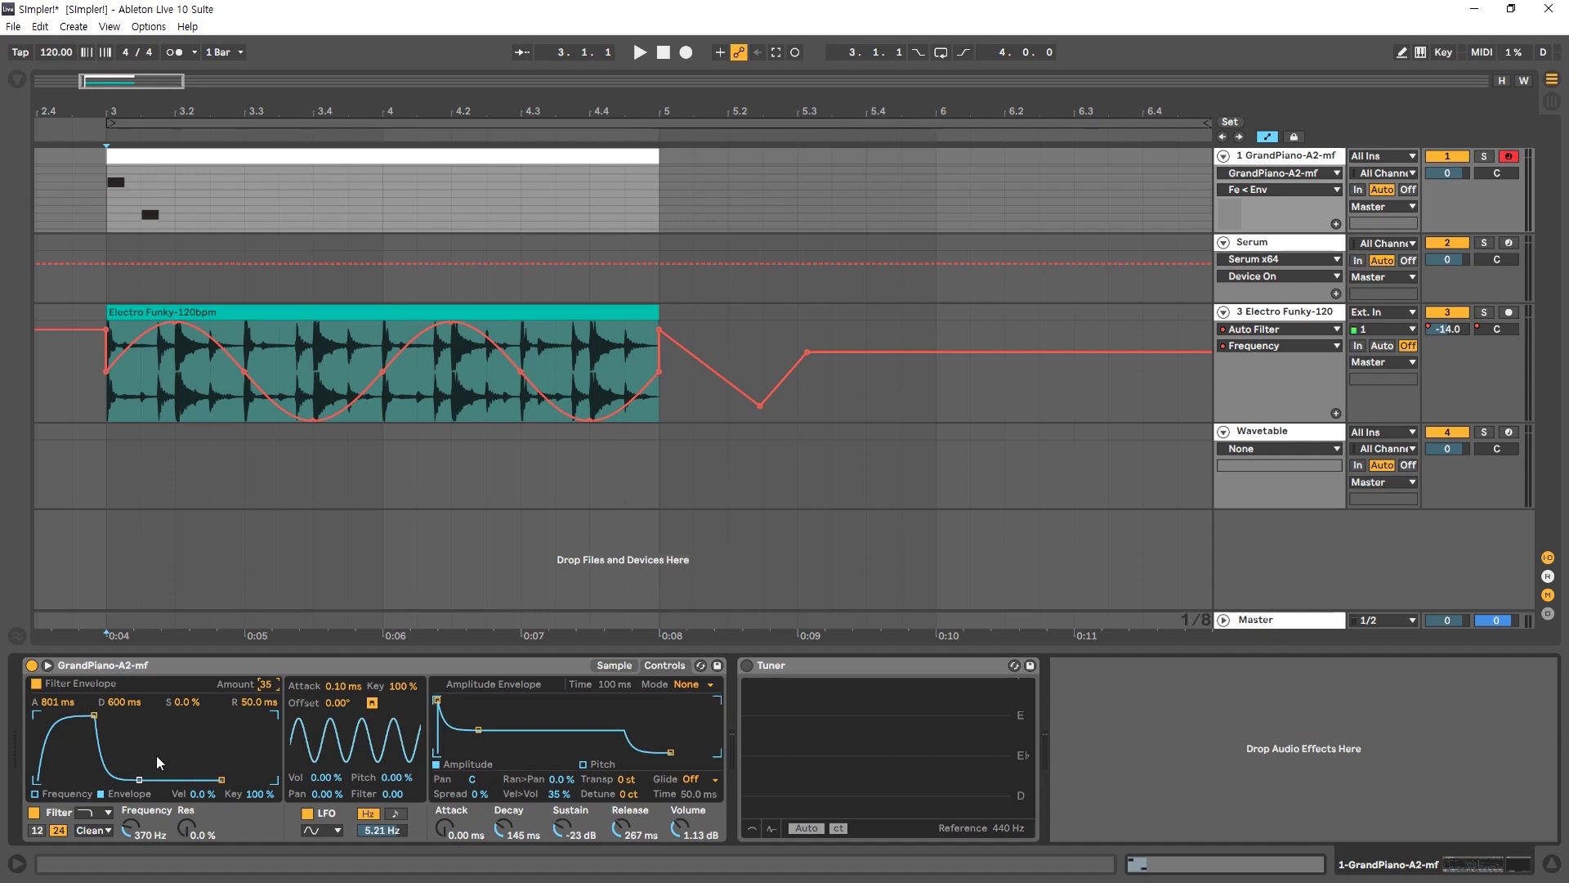
# Step: Switch the piano's filter to high-pass and raise its frequency to 3.62 kHz
pyautogui.click(91, 811)
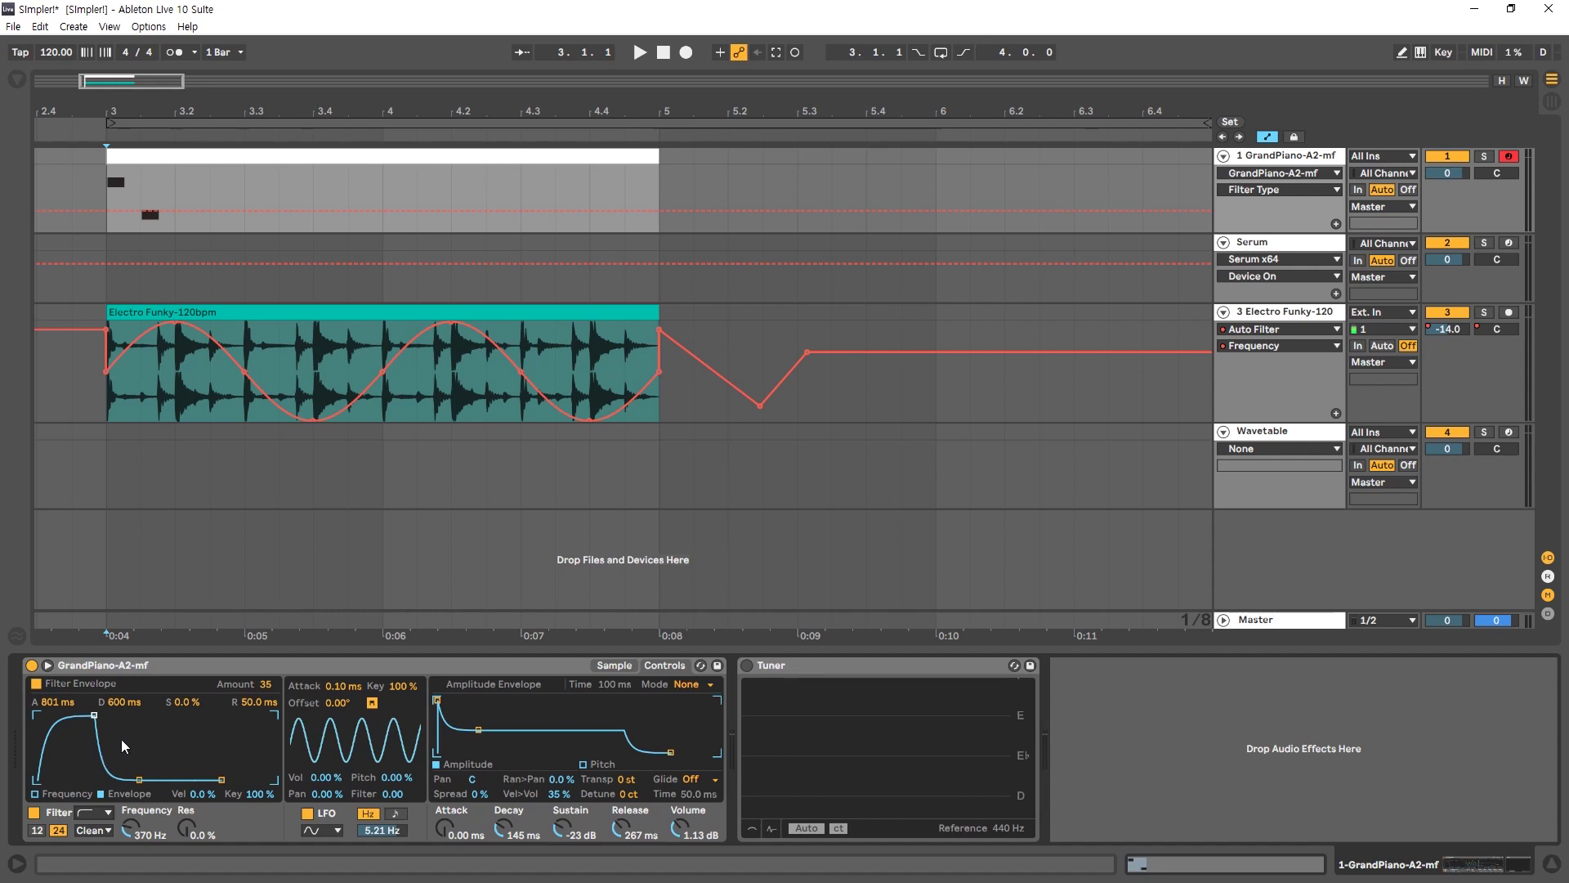
pyautogui.click(34, 794)
pyautogui.moveTo(131, 833); pyautogui.dragTo(131, 765)
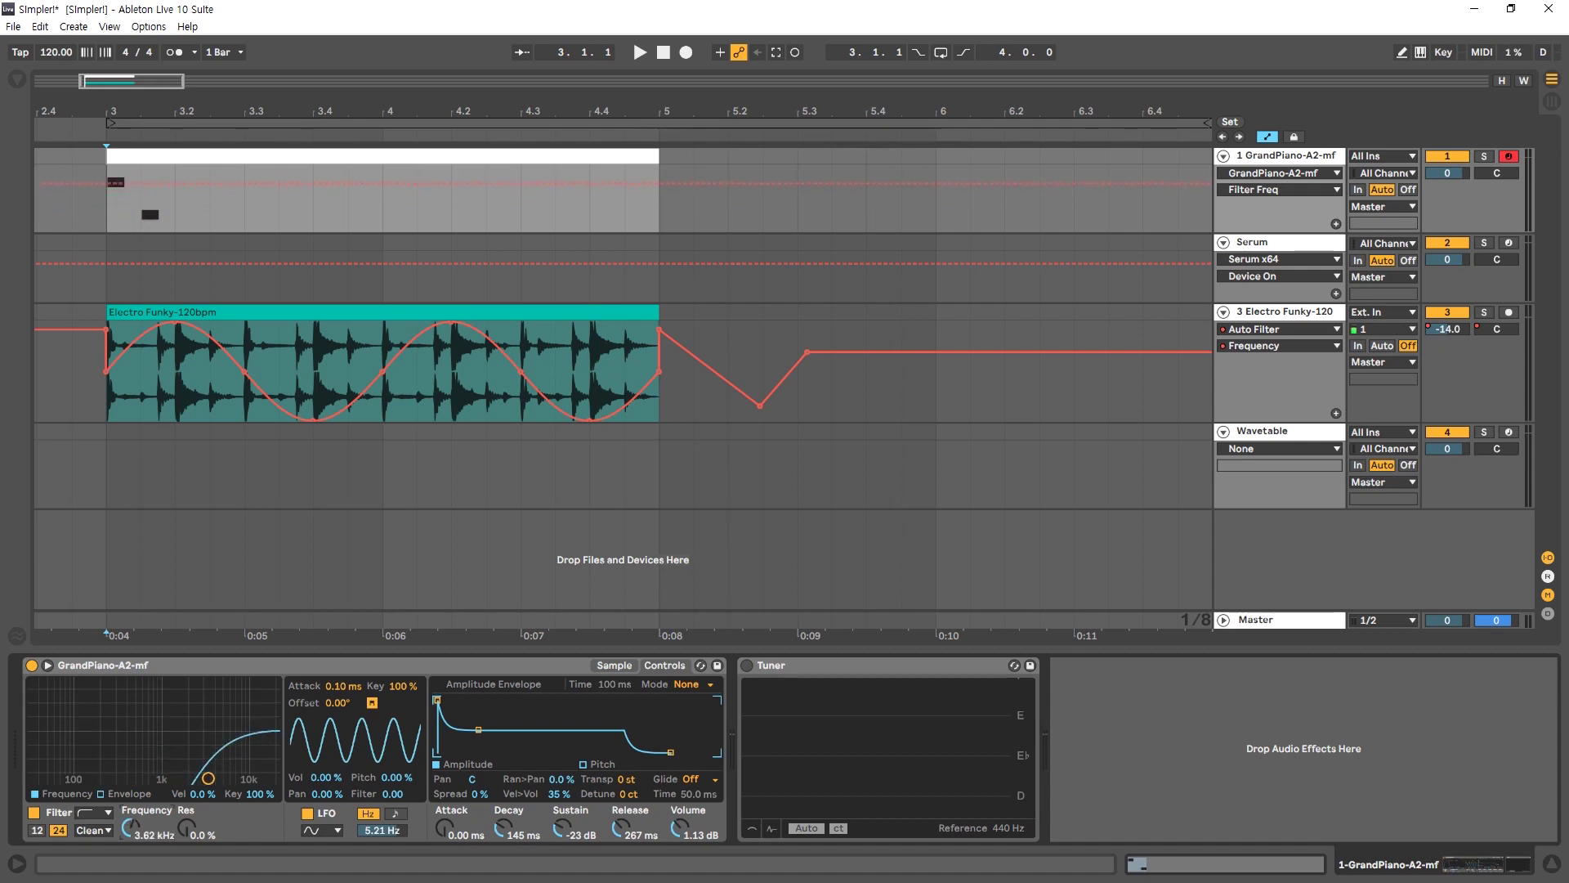
# Step: Try a different filter envelope amount, and lower the high-pass filter frequency to 144 Hz
pyautogui.click(104, 795)
pyautogui.click(265, 684)
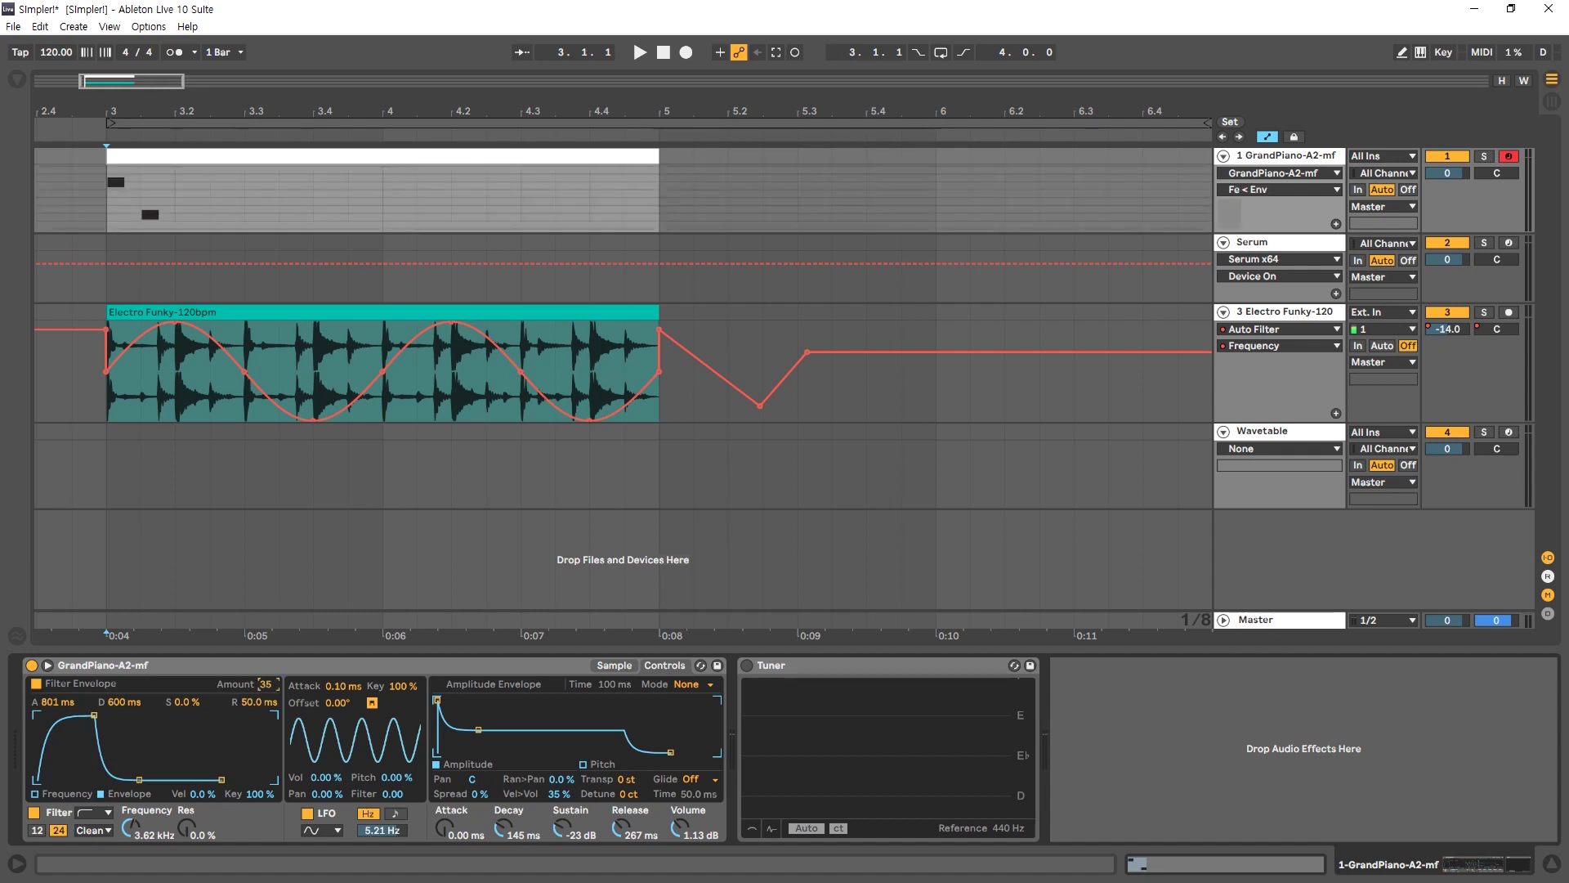
pyautogui.moveTo(266, 684); pyautogui.dragTo(266, 705)
pyautogui.click(36, 795)
pyautogui.moveTo(128, 827); pyautogui.dragTo(127, 858)
pyautogui.moveTo(136, 772); pyautogui.dragTo(99, 771)
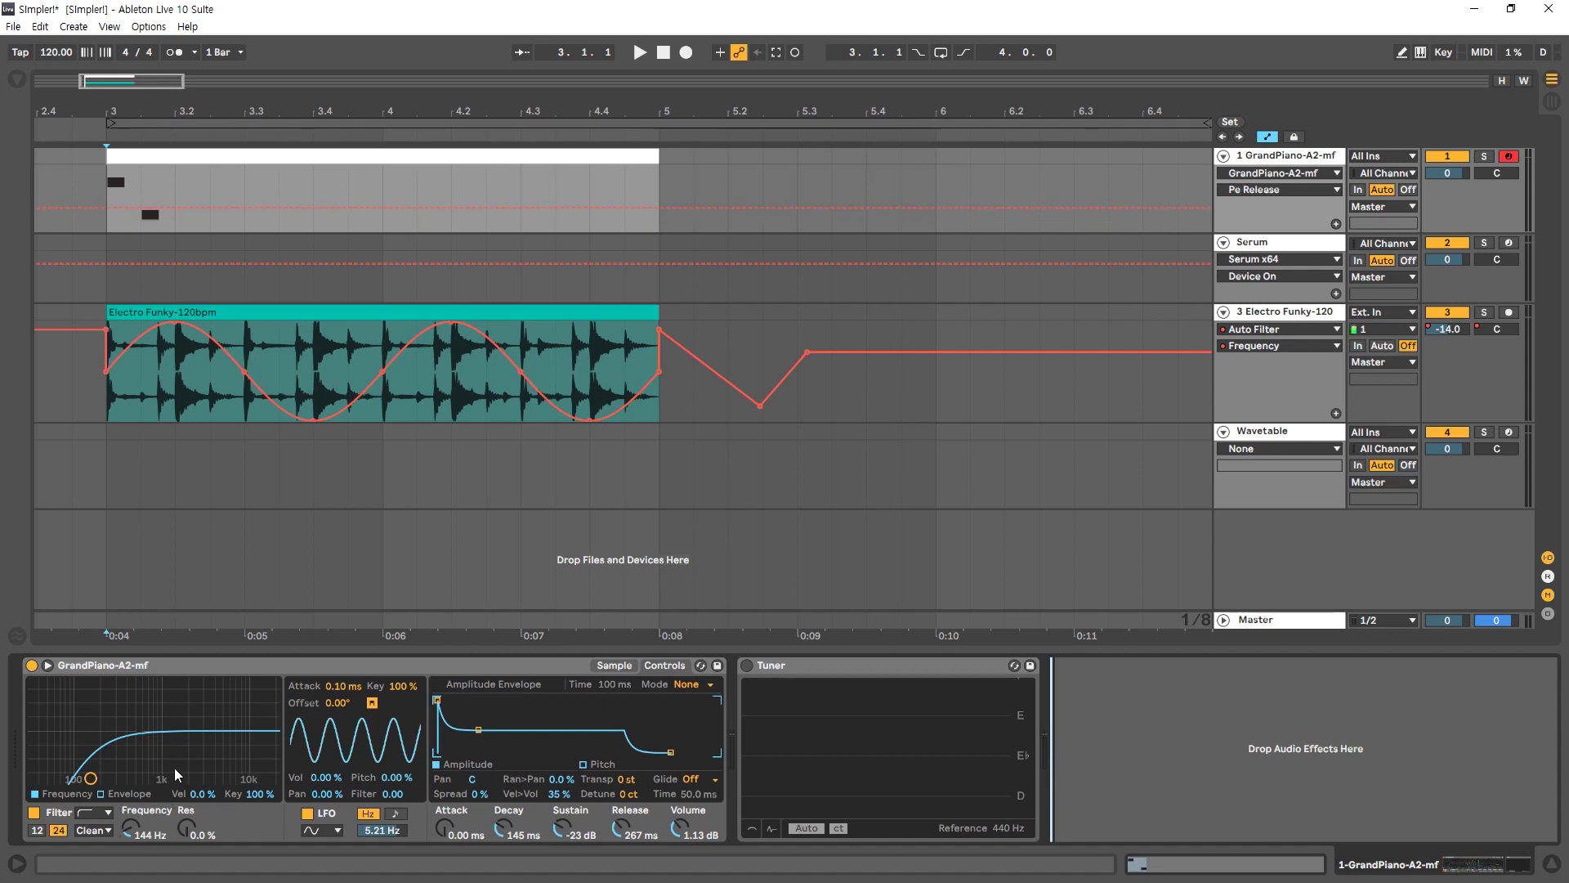
# Step: Shape the piano's pitch envelope with a +12 st amount, 120 ms attack, 2.06 s decay and -100 % sustain
pyautogui.click(582, 763)
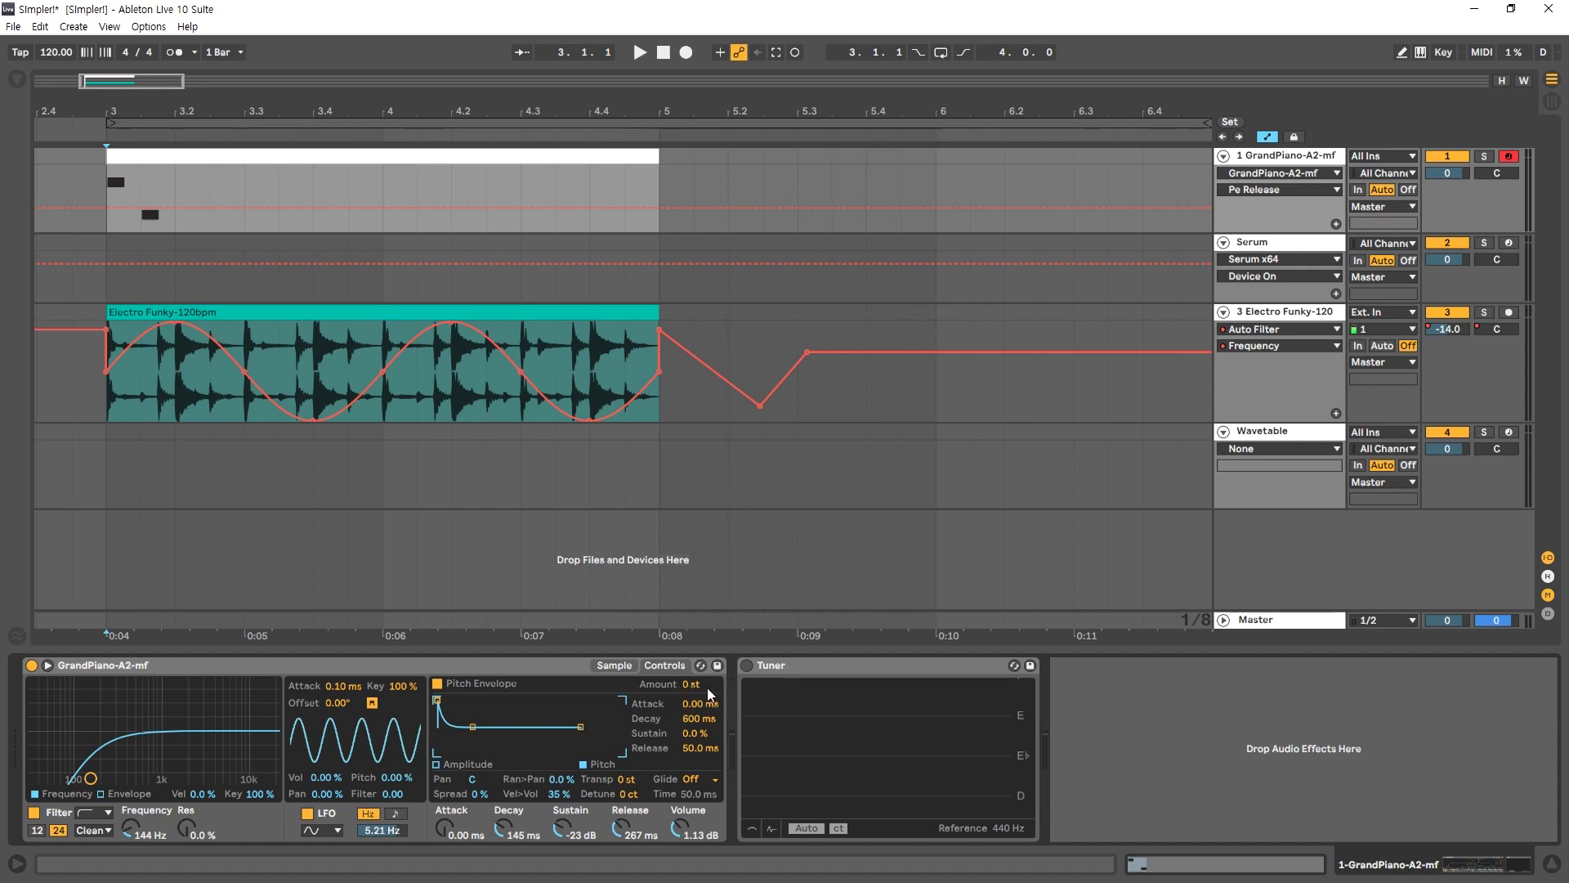
pyautogui.moveTo(705, 682)
pyautogui.mouseDown()
pyautogui.moveTo(706, 703)
pyautogui.moveTo(706, 670)
pyautogui.mouseUp()
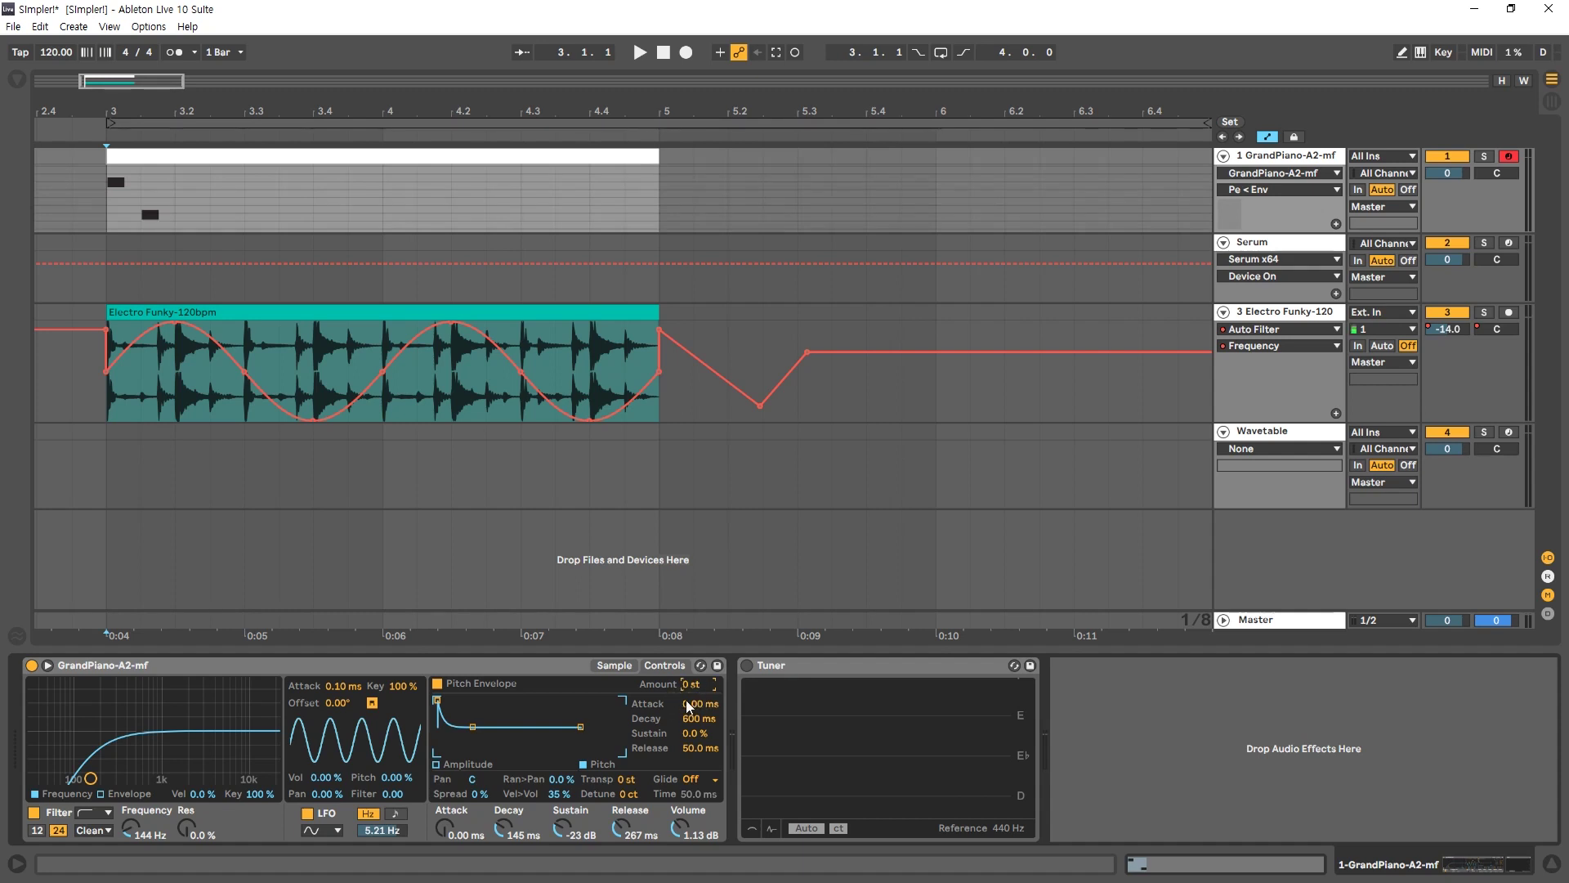
pyautogui.moveTo(689, 684)
pyautogui.mouseDown()
pyautogui.moveTo(689, 646)
pyautogui.moveTo(689, 675)
pyautogui.mouseUp()
pyautogui.moveTo(437, 701); pyautogui.dragTo(472, 700)
pyautogui.moveTo(689, 683); pyautogui.dragTo(689, 723)
pyautogui.moveTo(497, 729); pyautogui.dragTo(515, 752)
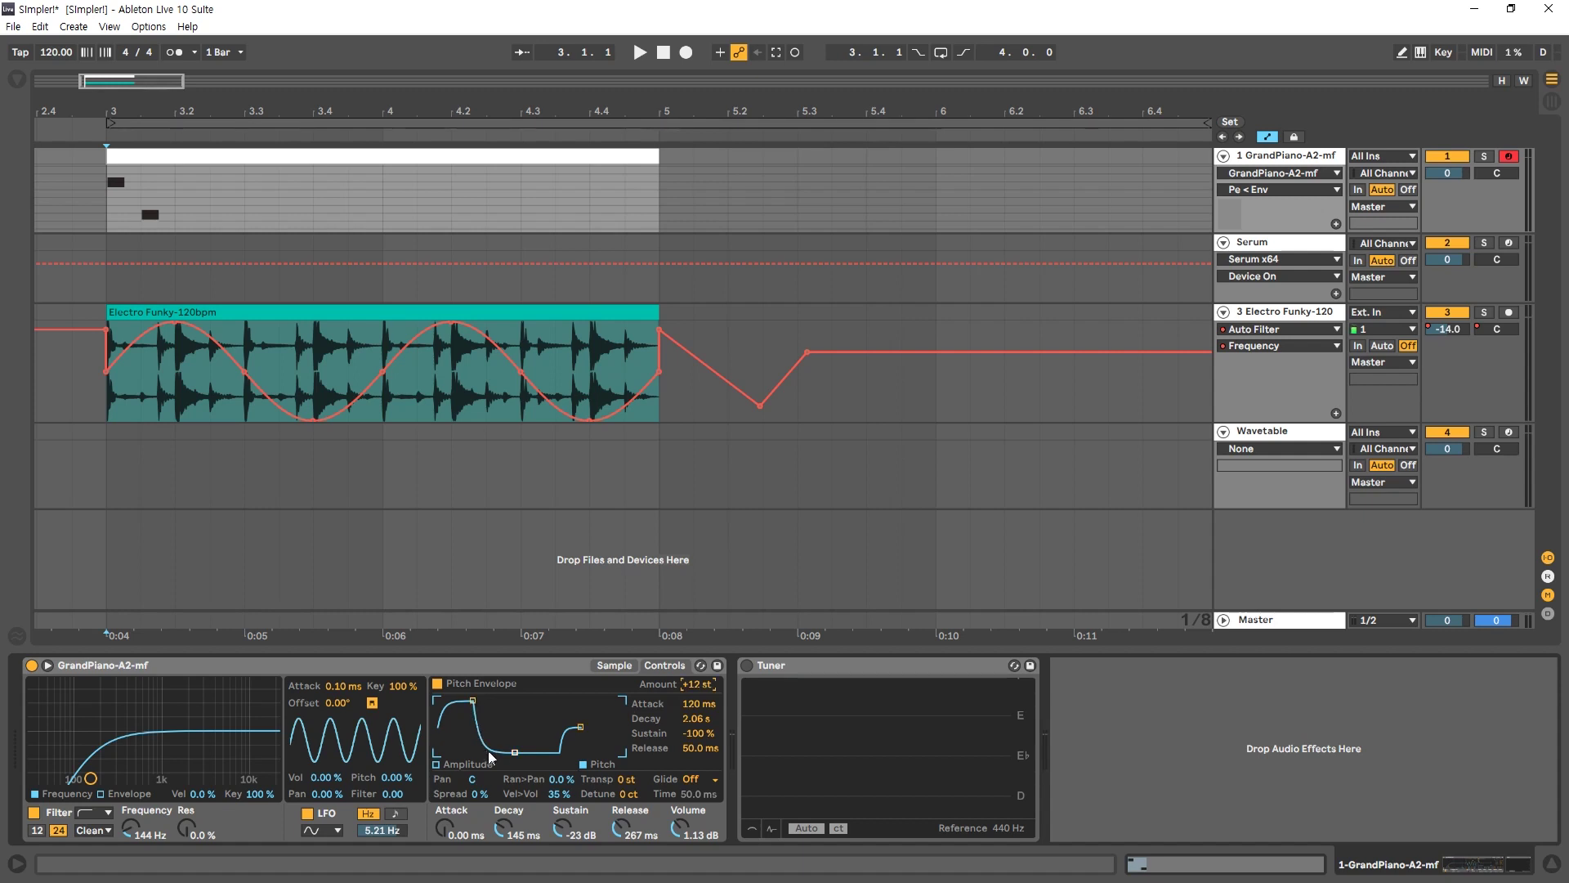
# Step: Review the piano's amplitude envelope and filter envelope
pyautogui.click(536, 763)
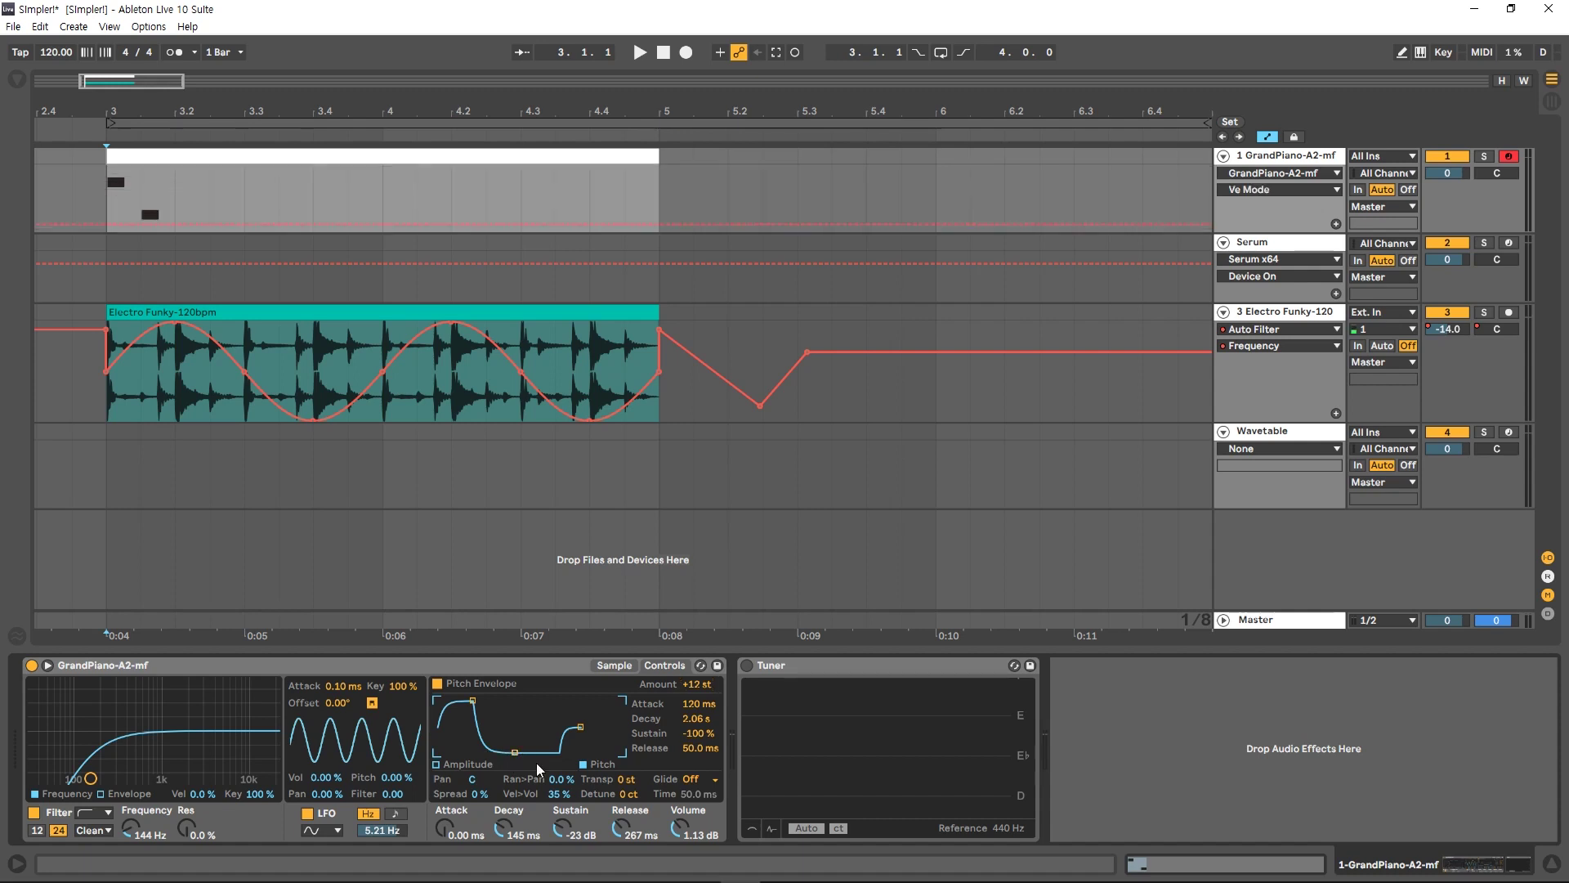
pyautogui.click(439, 763)
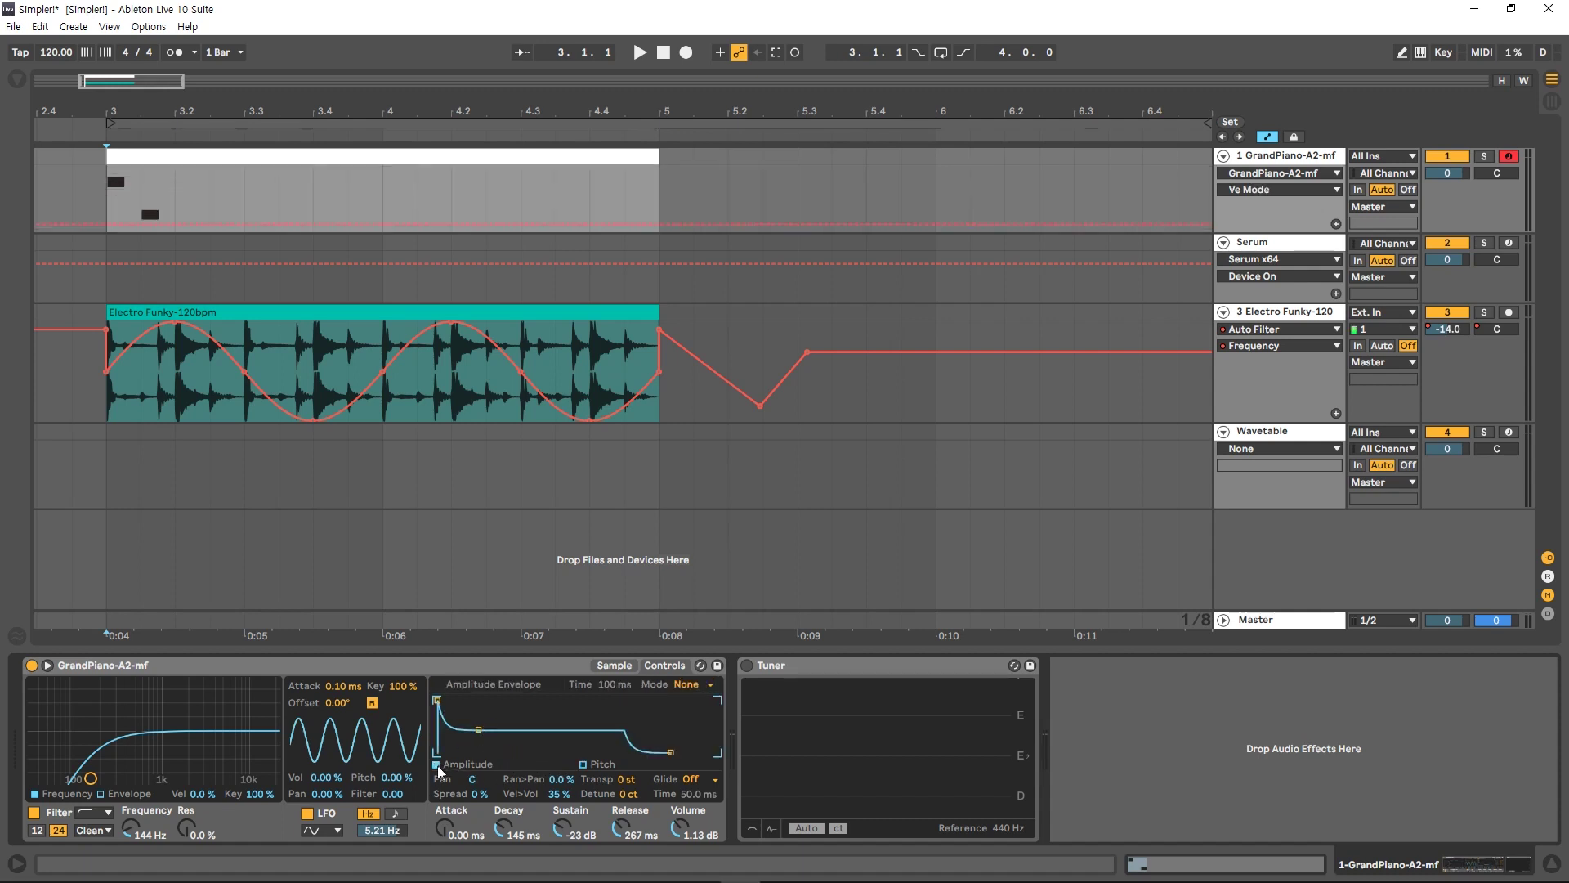
pyautogui.click(100, 794)
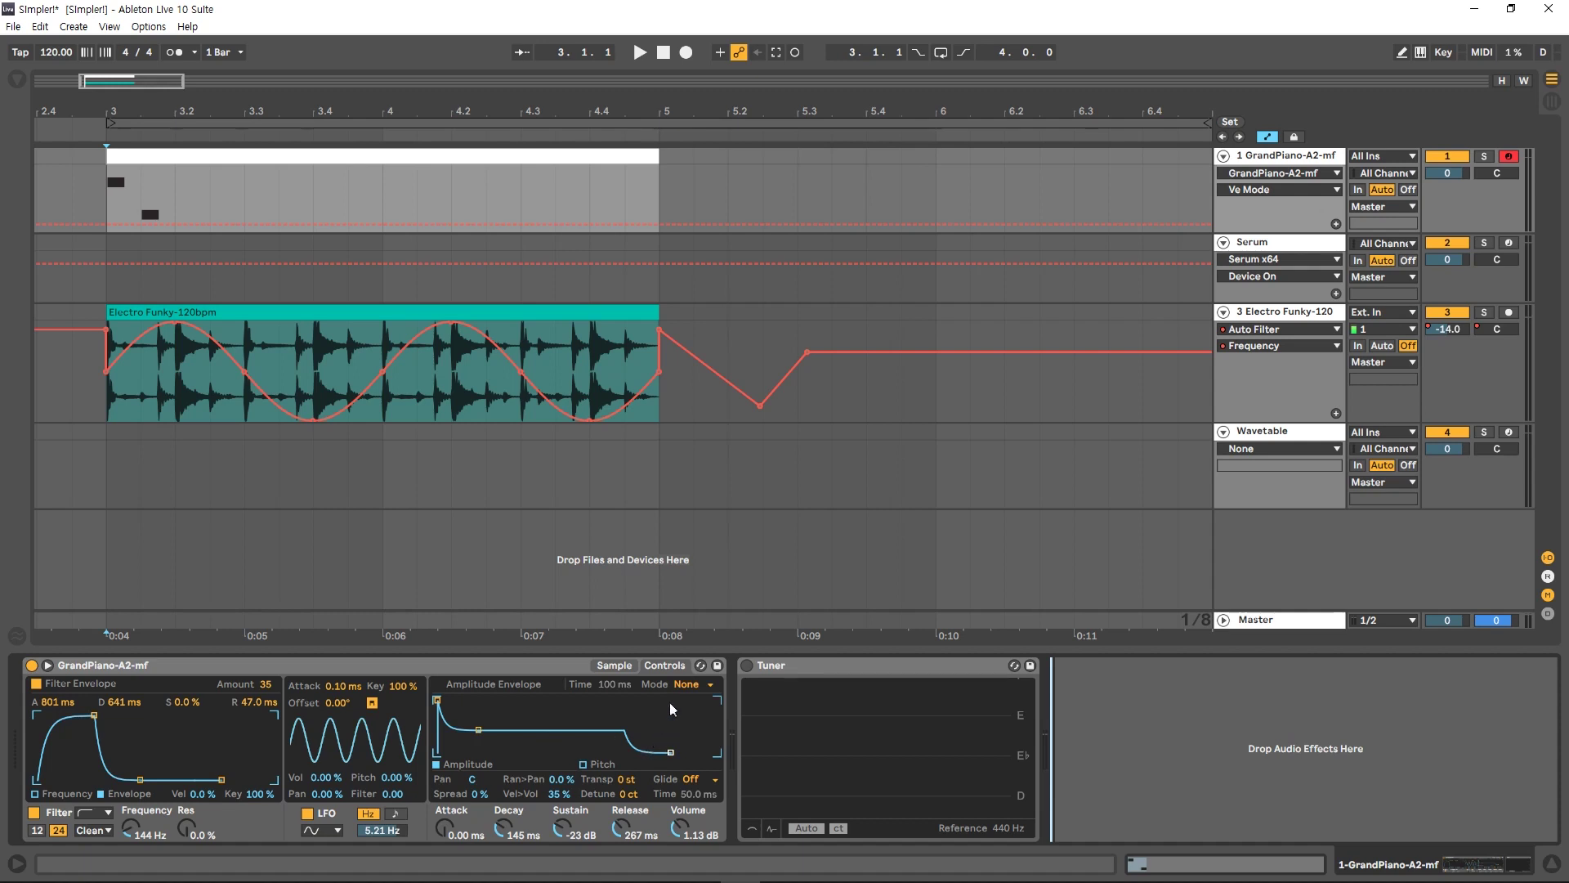
# Step: Try the Loop, Beat, Sync and Trigger modes on the amplitude envelope and return it to None
pyautogui.click(687, 686)
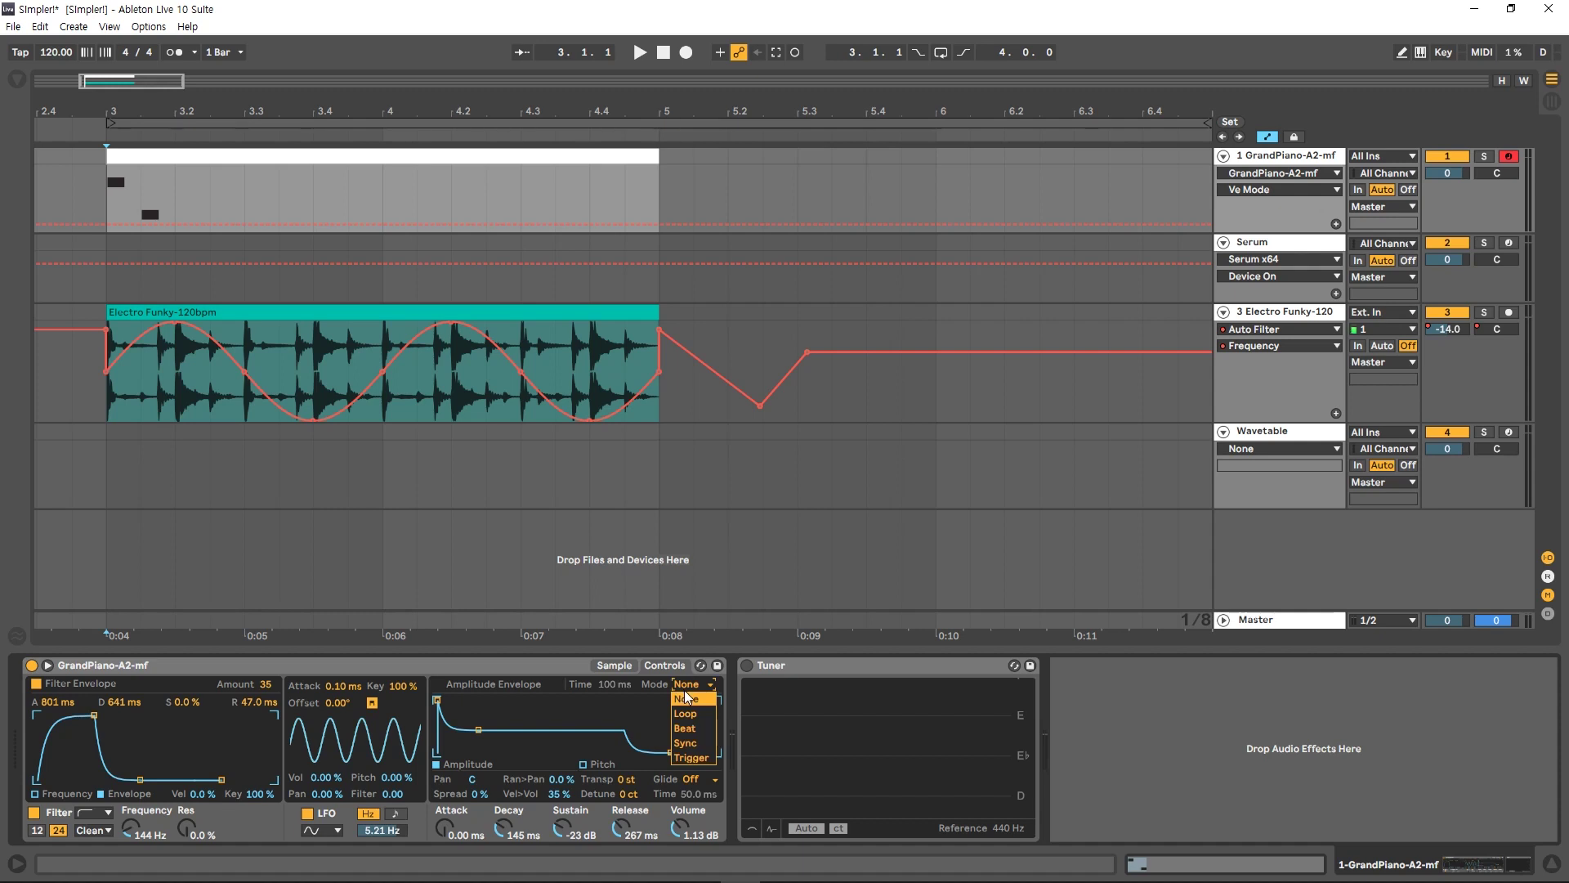
pyautogui.click(690, 711)
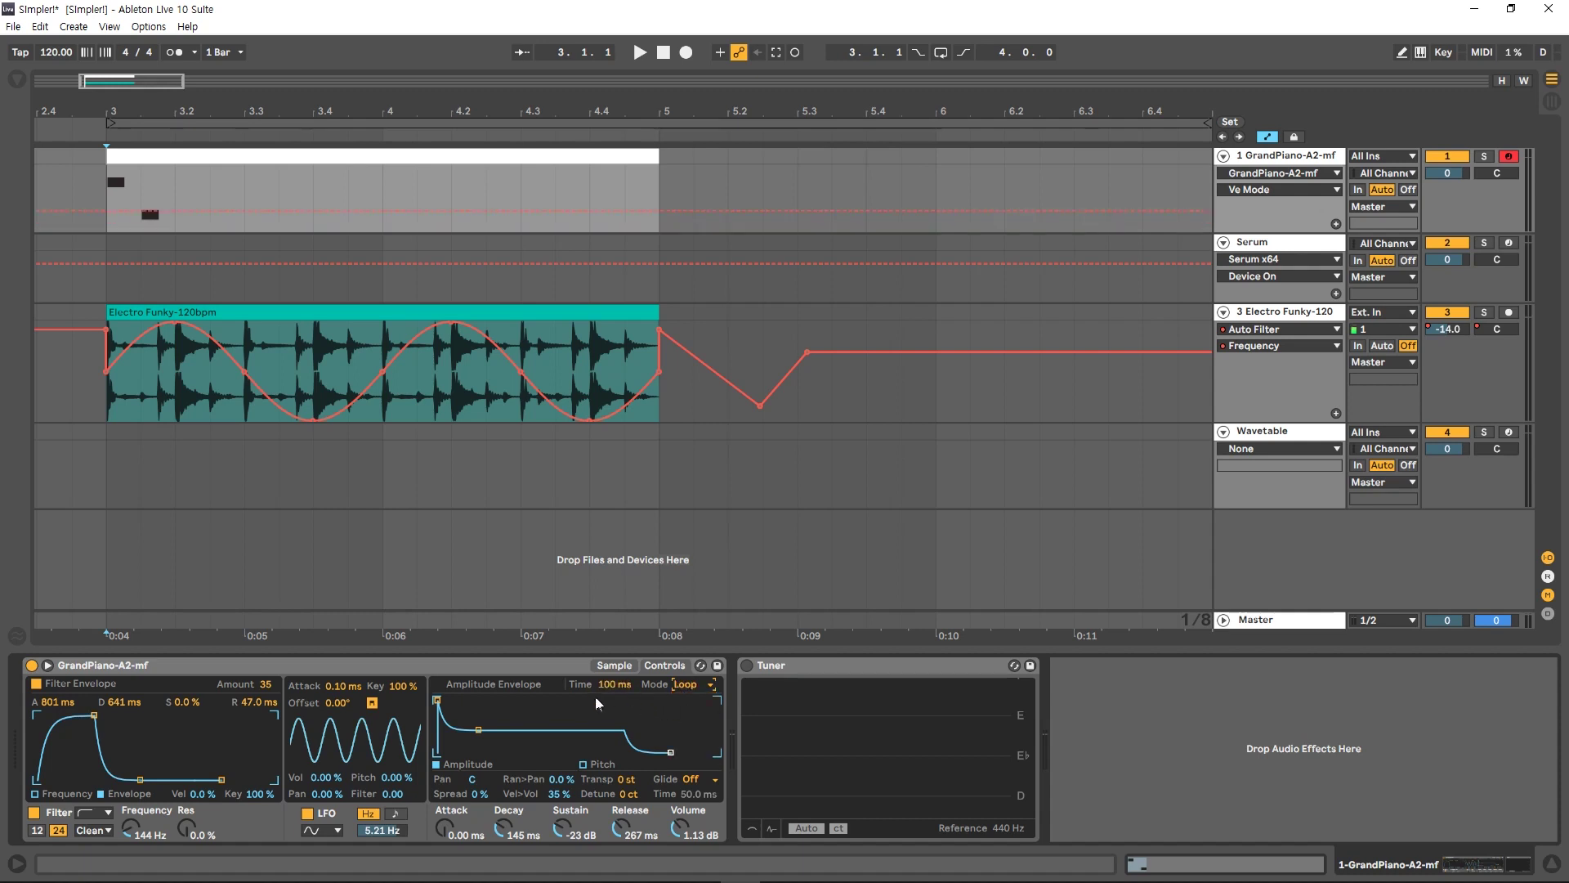
pyautogui.click(695, 684)
pyautogui.click(693, 723)
pyautogui.click(683, 684)
pyautogui.click(689, 738)
pyautogui.click(687, 684)
pyautogui.click(692, 757)
pyautogui.click(692, 685)
pyautogui.click(686, 699)
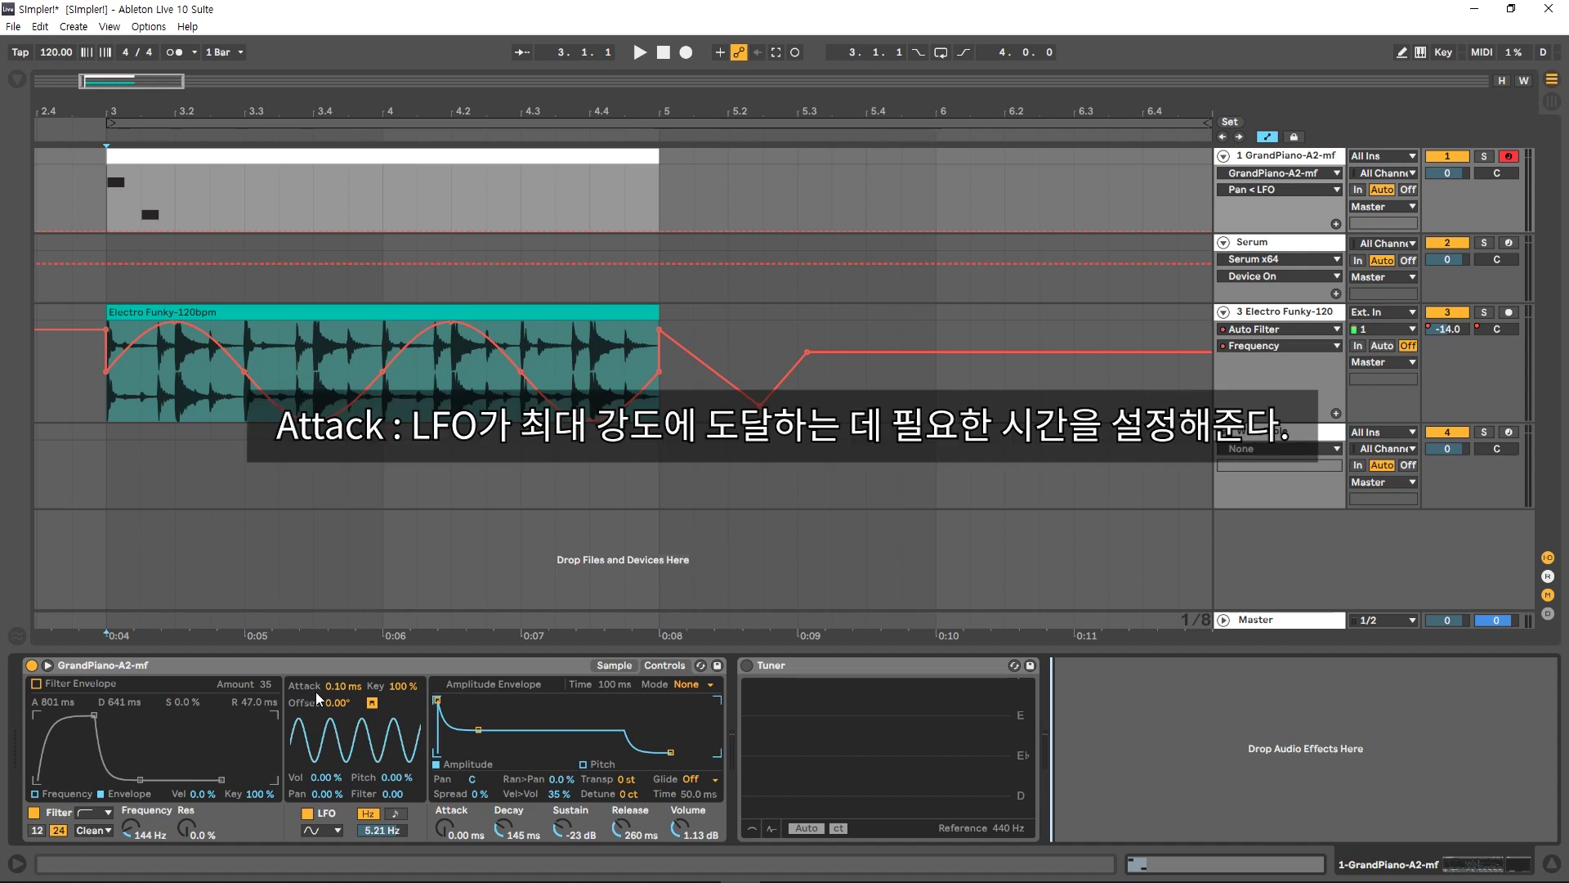
# Step: Set the piano LFO's pan modulation to 100 % and reset the LFO attack to 0.10 ms
pyautogui.moveTo(327, 794); pyautogui.dragTo(320, 720)
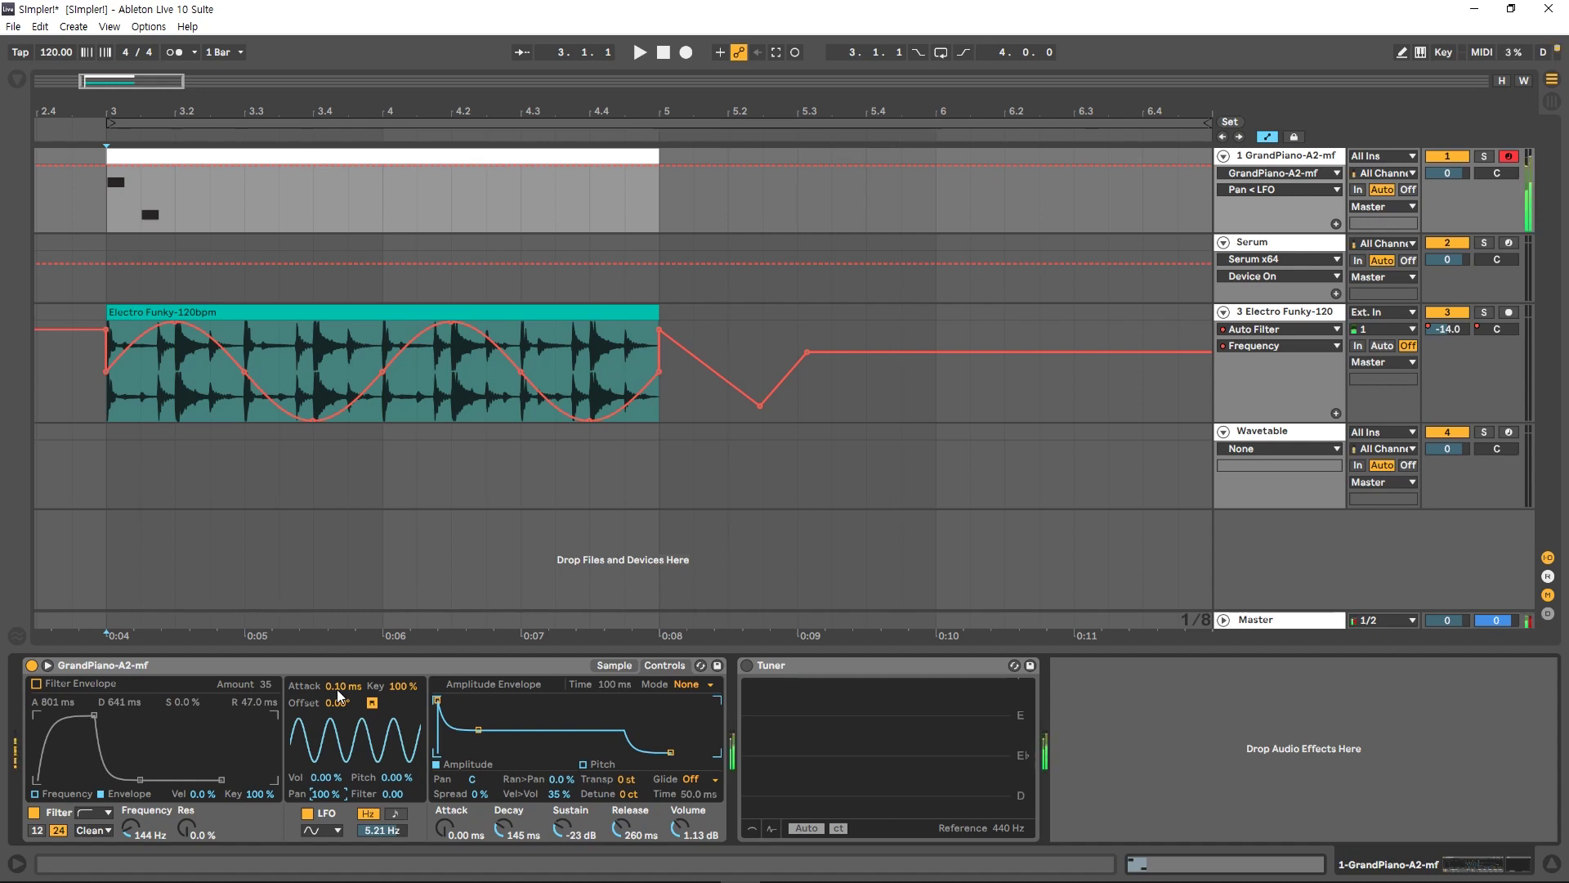
pyautogui.click(337, 689)
pyautogui.press('Delete')
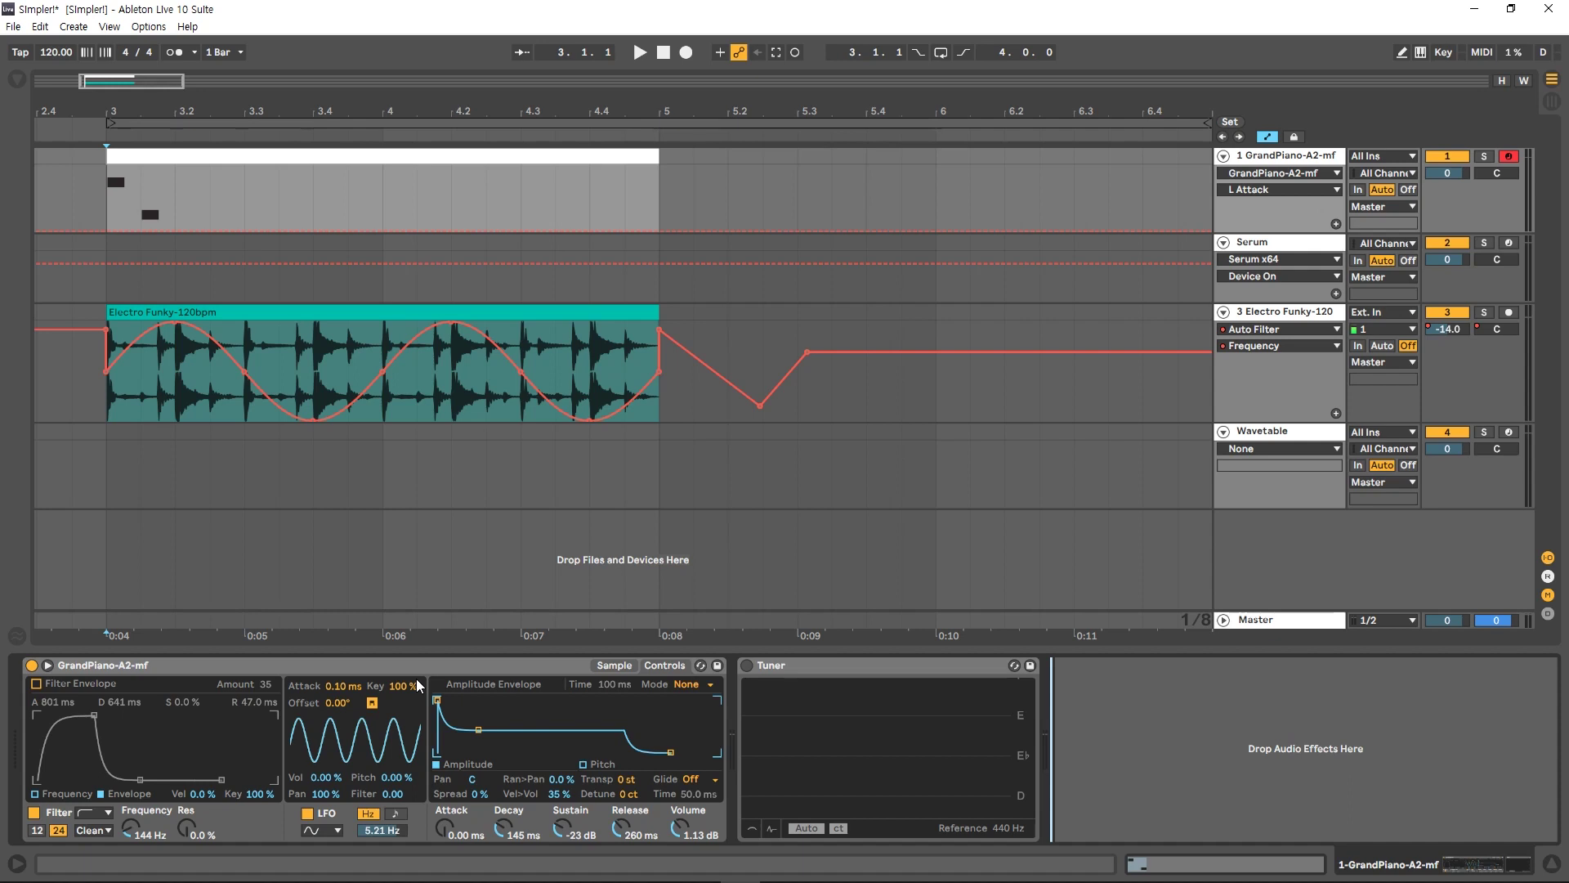
# Step: Compare LFO key tracking amounts, set it to 0.0 %, and reset the LFO rate to 1.00 Hz
pyautogui.moveTo(402, 686); pyautogui.dragTo(402, 736)
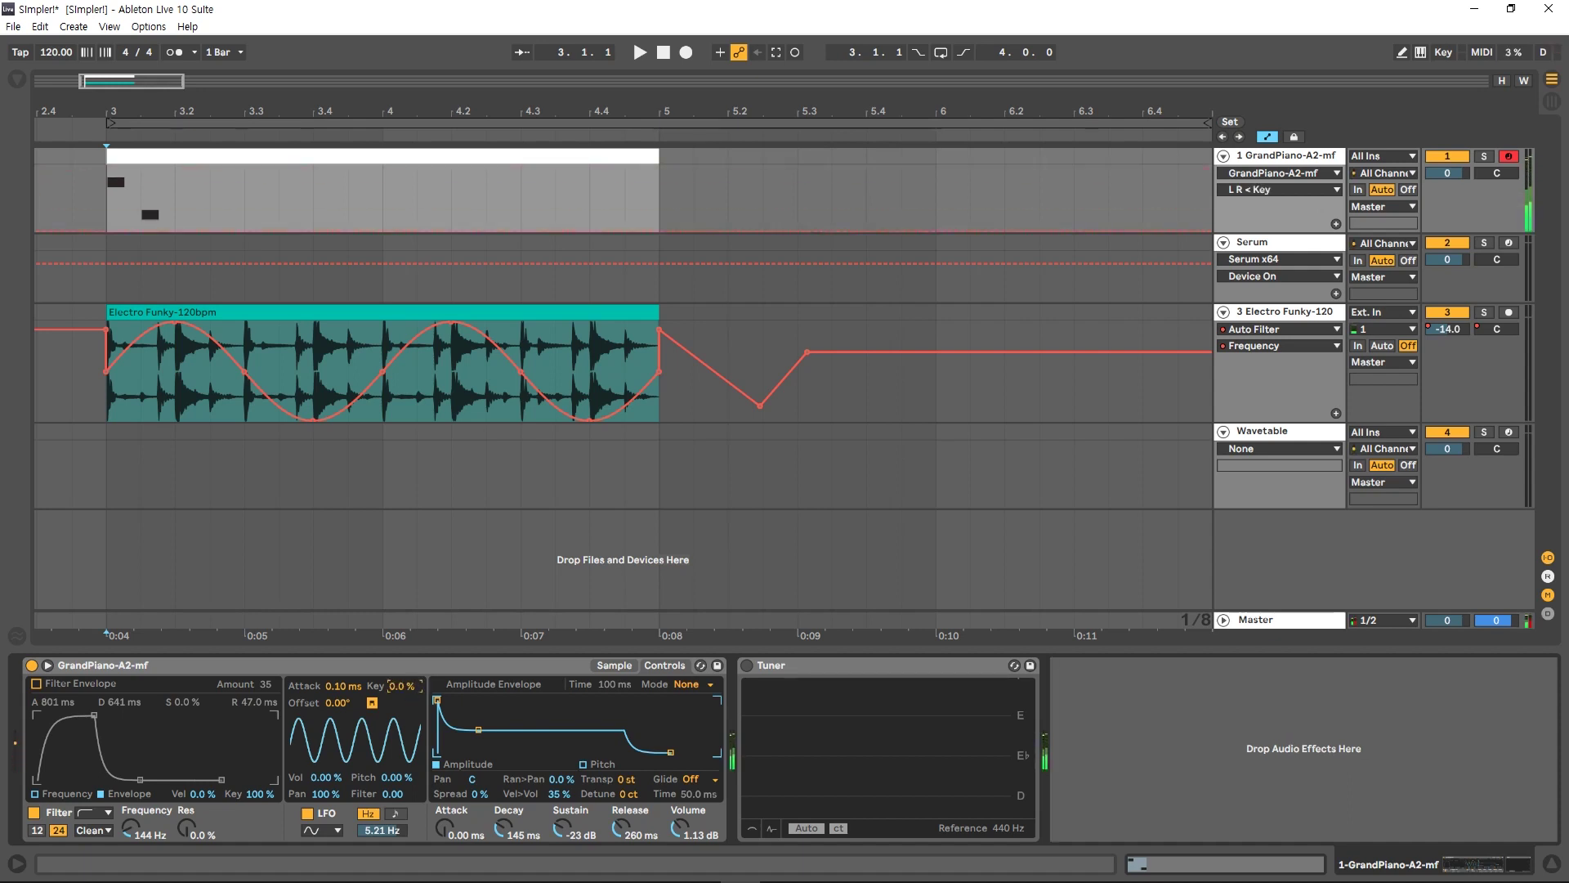
pyautogui.moveTo(402, 735); pyautogui.dragTo(402, 683)
pyautogui.press('Delete')
pyautogui.write('70')
pyautogui.press('Return')
pyautogui.press('Delete')
# Step: Set the LFO's phase offset to 250° and turn off its retrigger
pyautogui.click(325, 709)
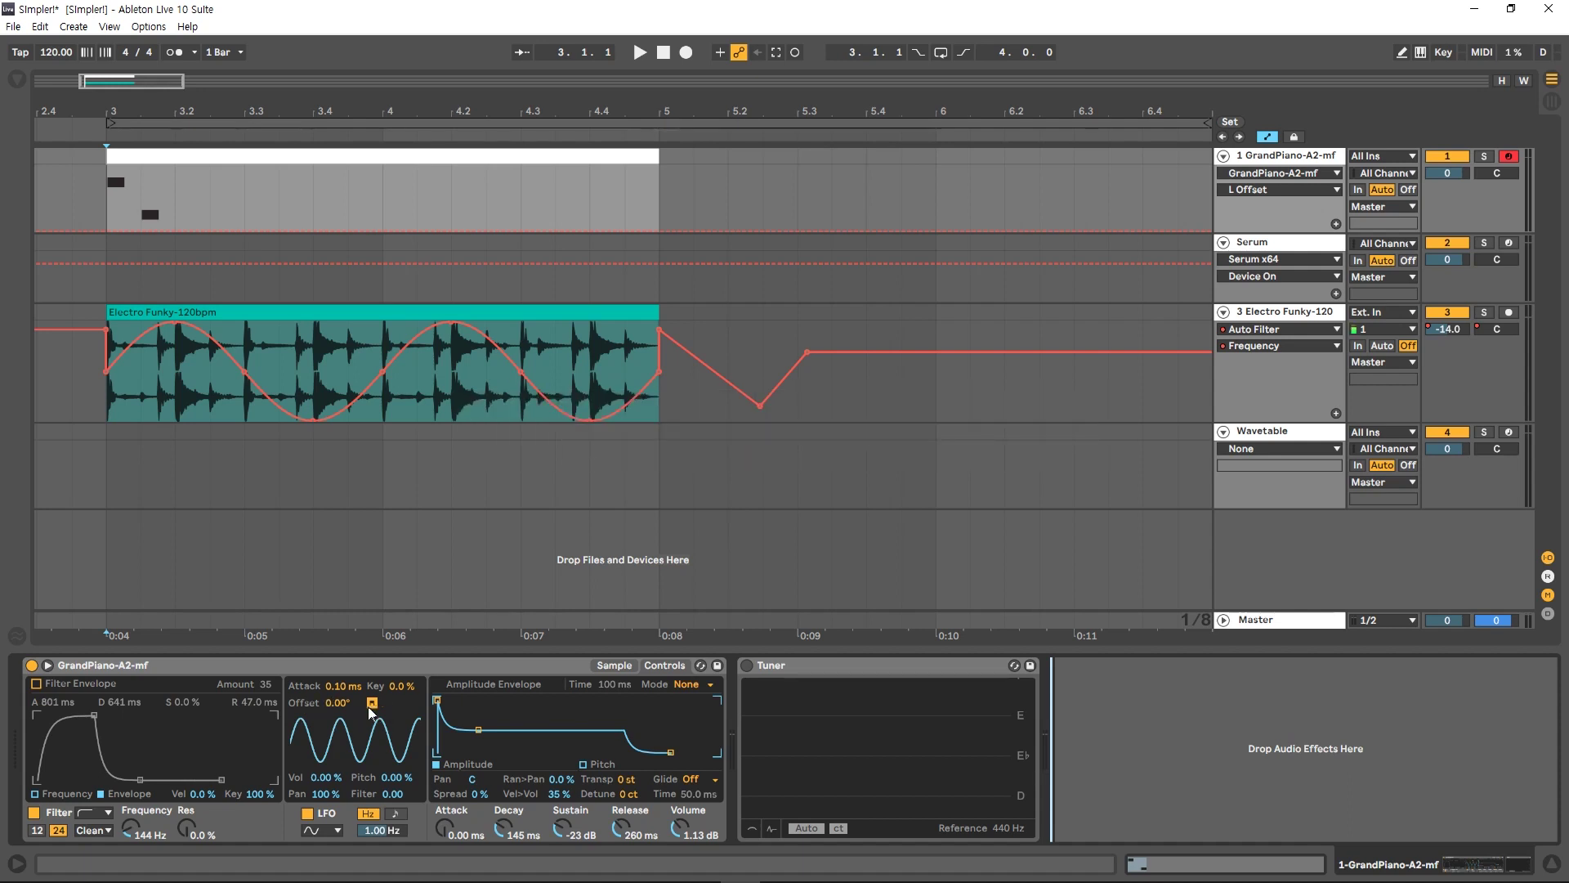
pyautogui.moveTo(346, 705); pyautogui.dragTo(346, 614)
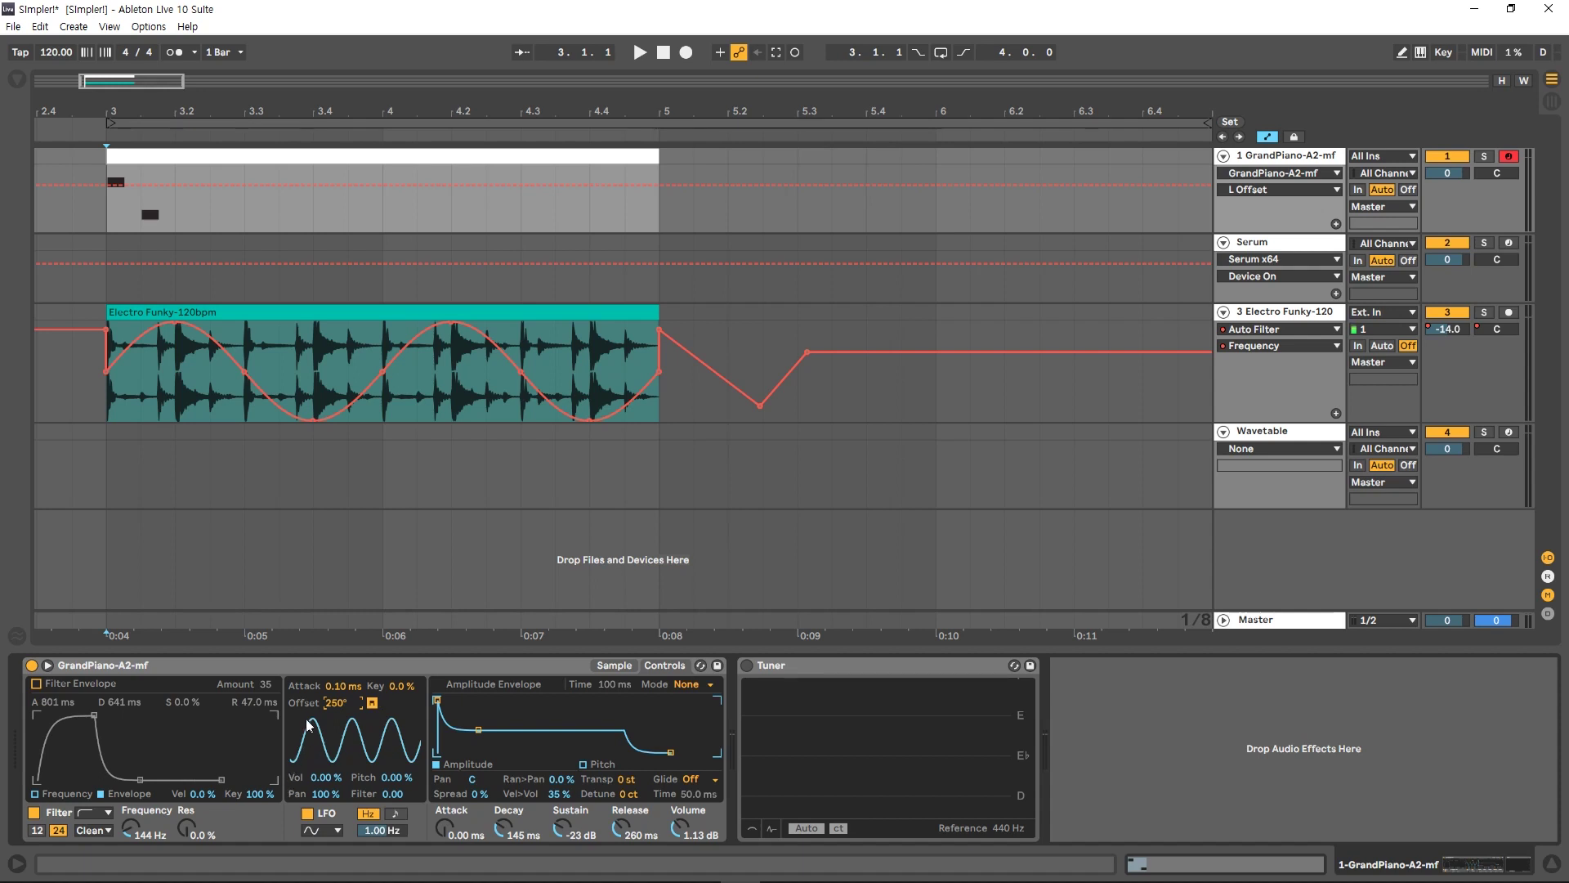
pyautogui.click(370, 704)
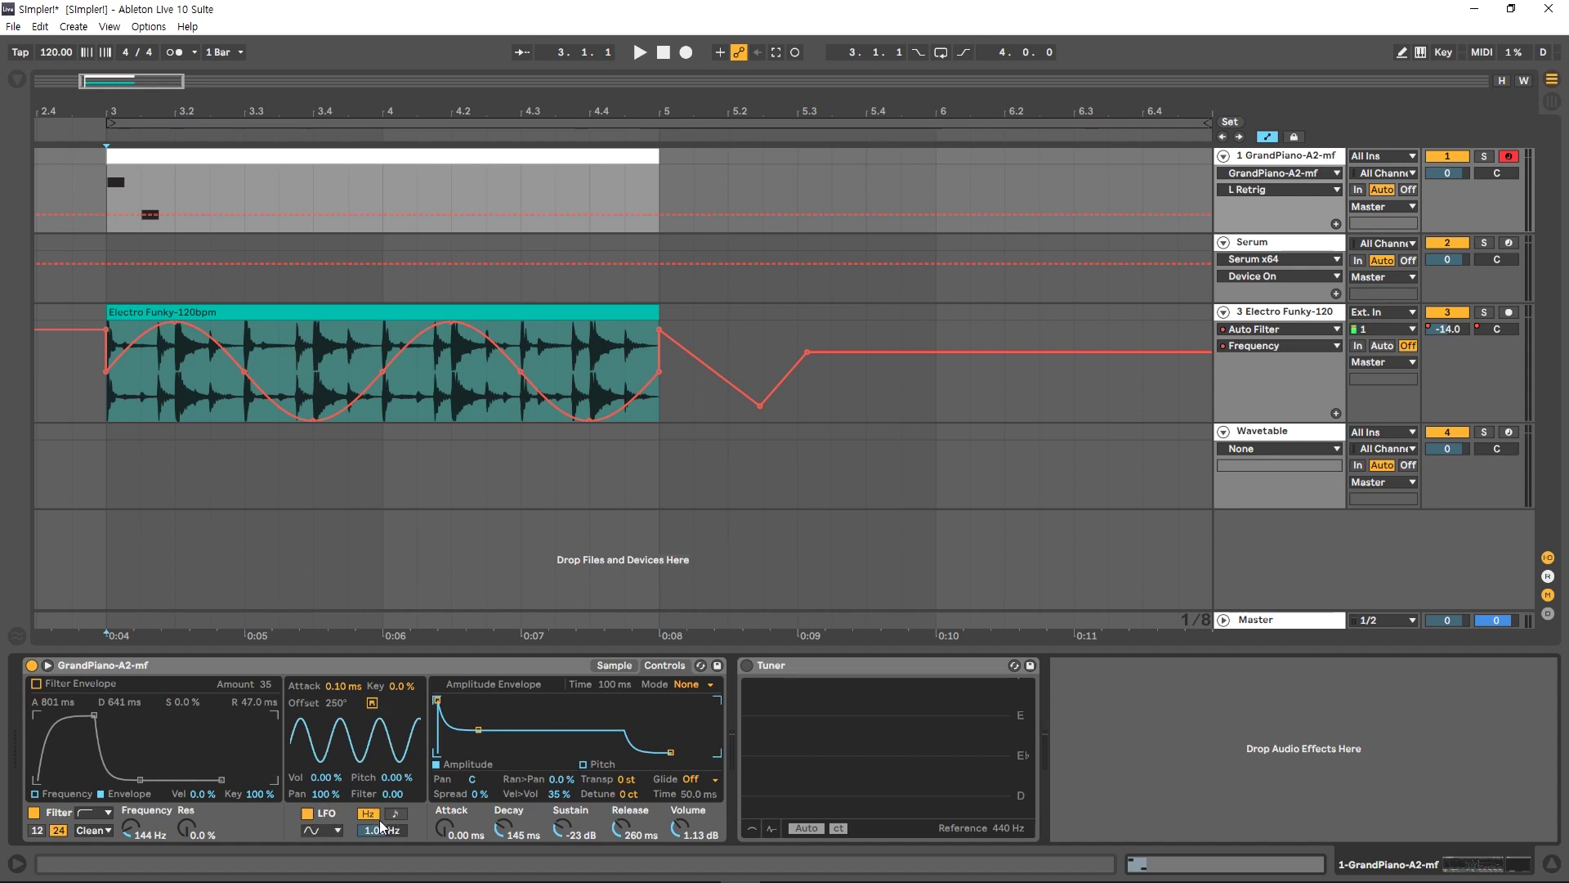
# Step: Toggle the LFO off and on, try the square and triangle waveforms, and choose the descending sawtooth
pyautogui.click(305, 814)
pyautogui.click(306, 815)
pyautogui.click(321, 826)
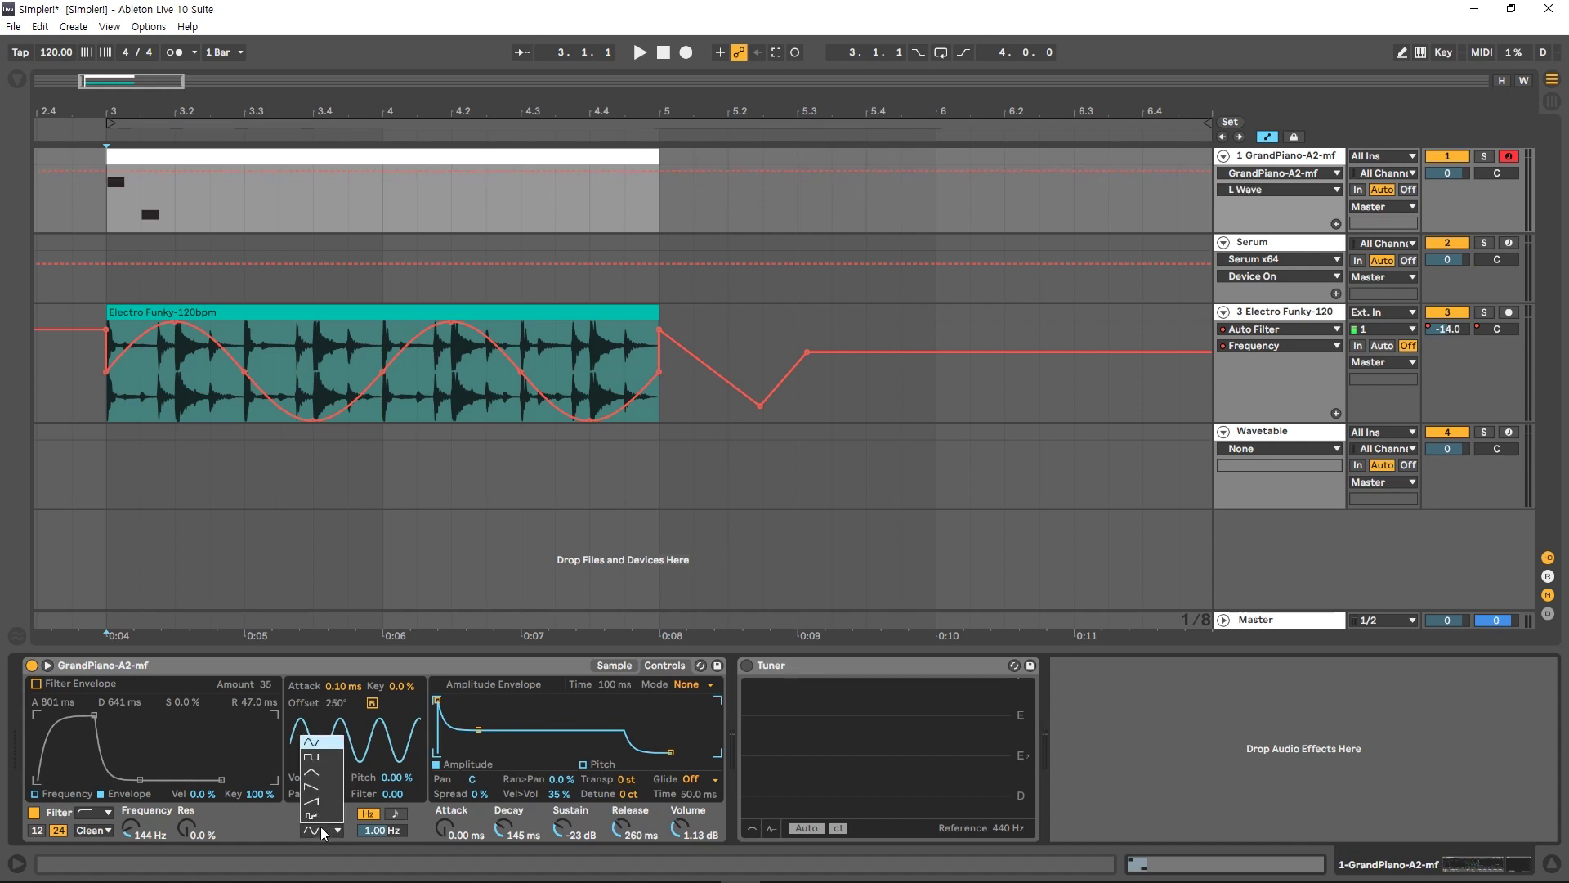
pyautogui.click(320, 757)
pyautogui.click(323, 828)
pyautogui.click(322, 773)
pyautogui.click(324, 829)
pyautogui.click(326, 811)
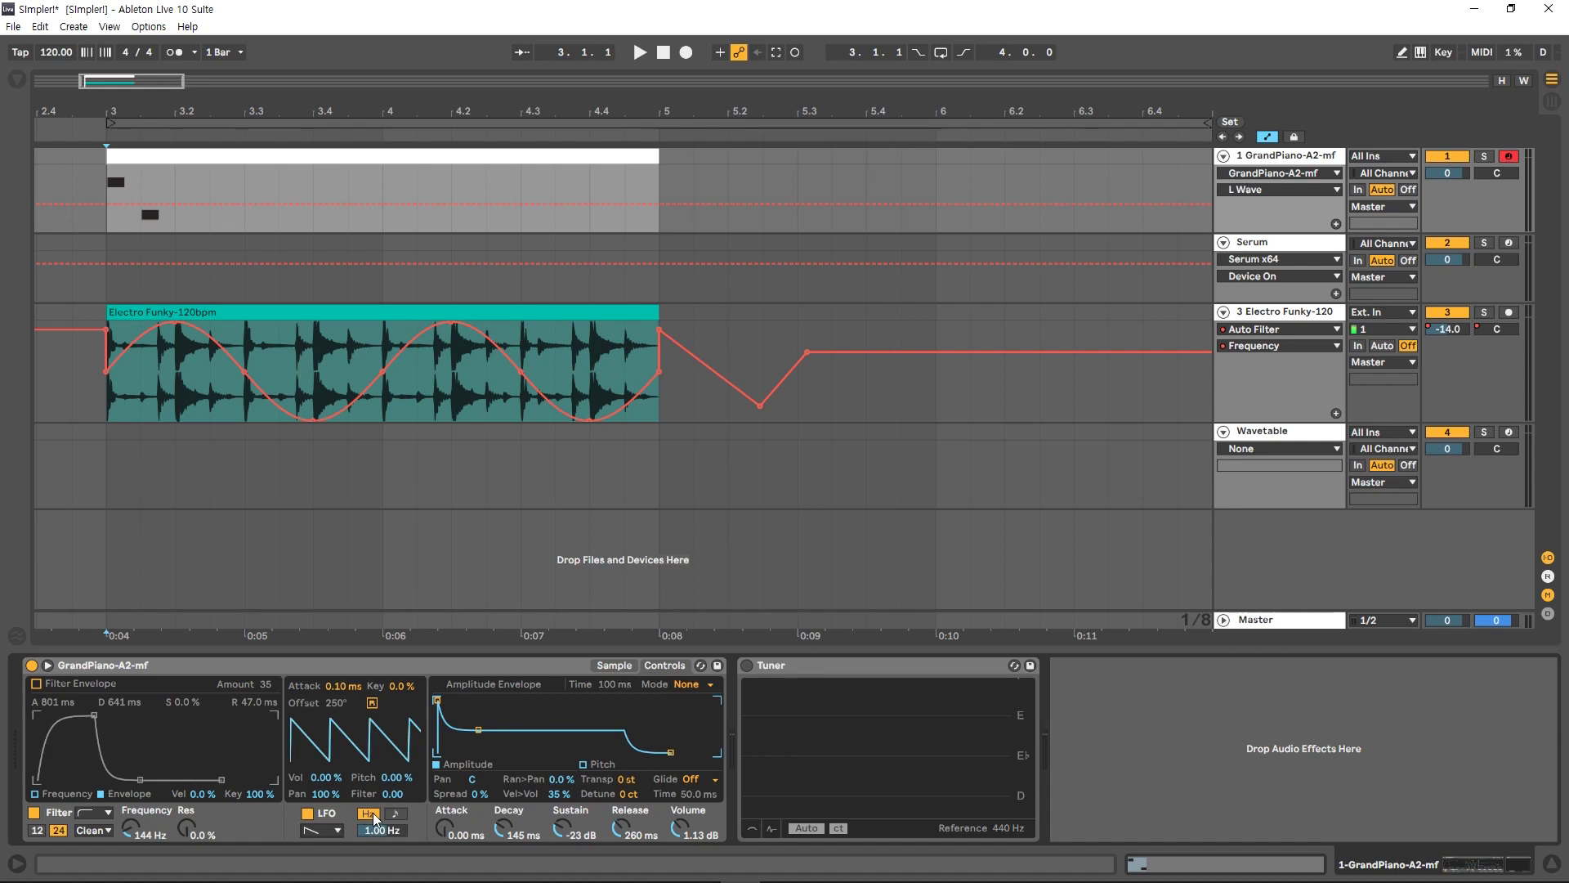
# Step: Raise the LFO rate to 4.05 Hz, switch it to tempo sync, and set the synced rate to 1/32
pyautogui.moveTo(381, 830); pyautogui.dragTo(380, 777)
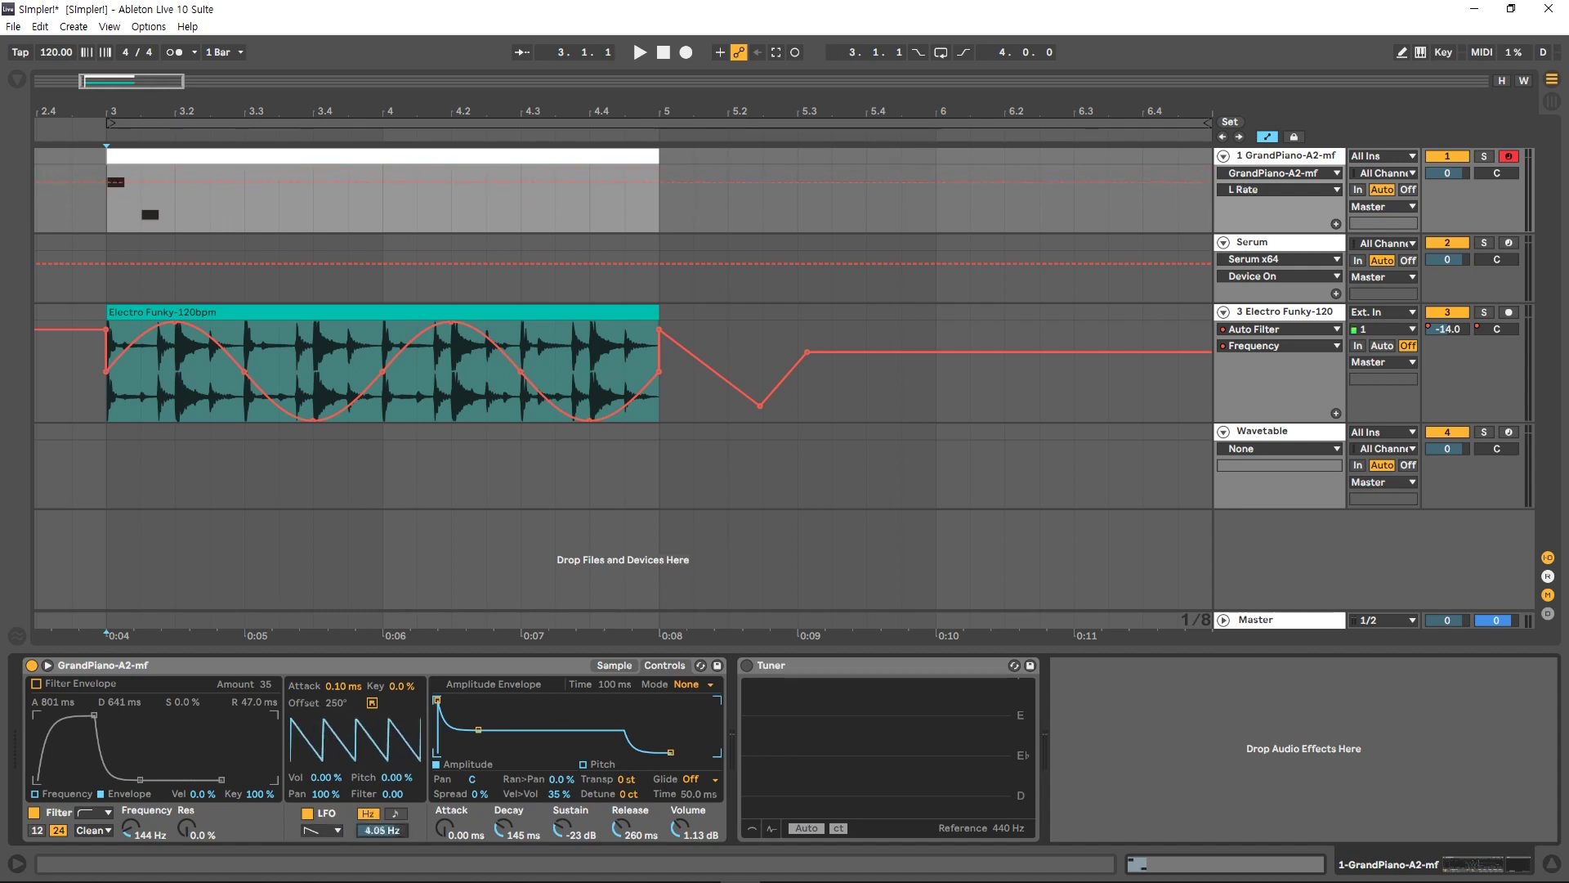
pyautogui.click(396, 813)
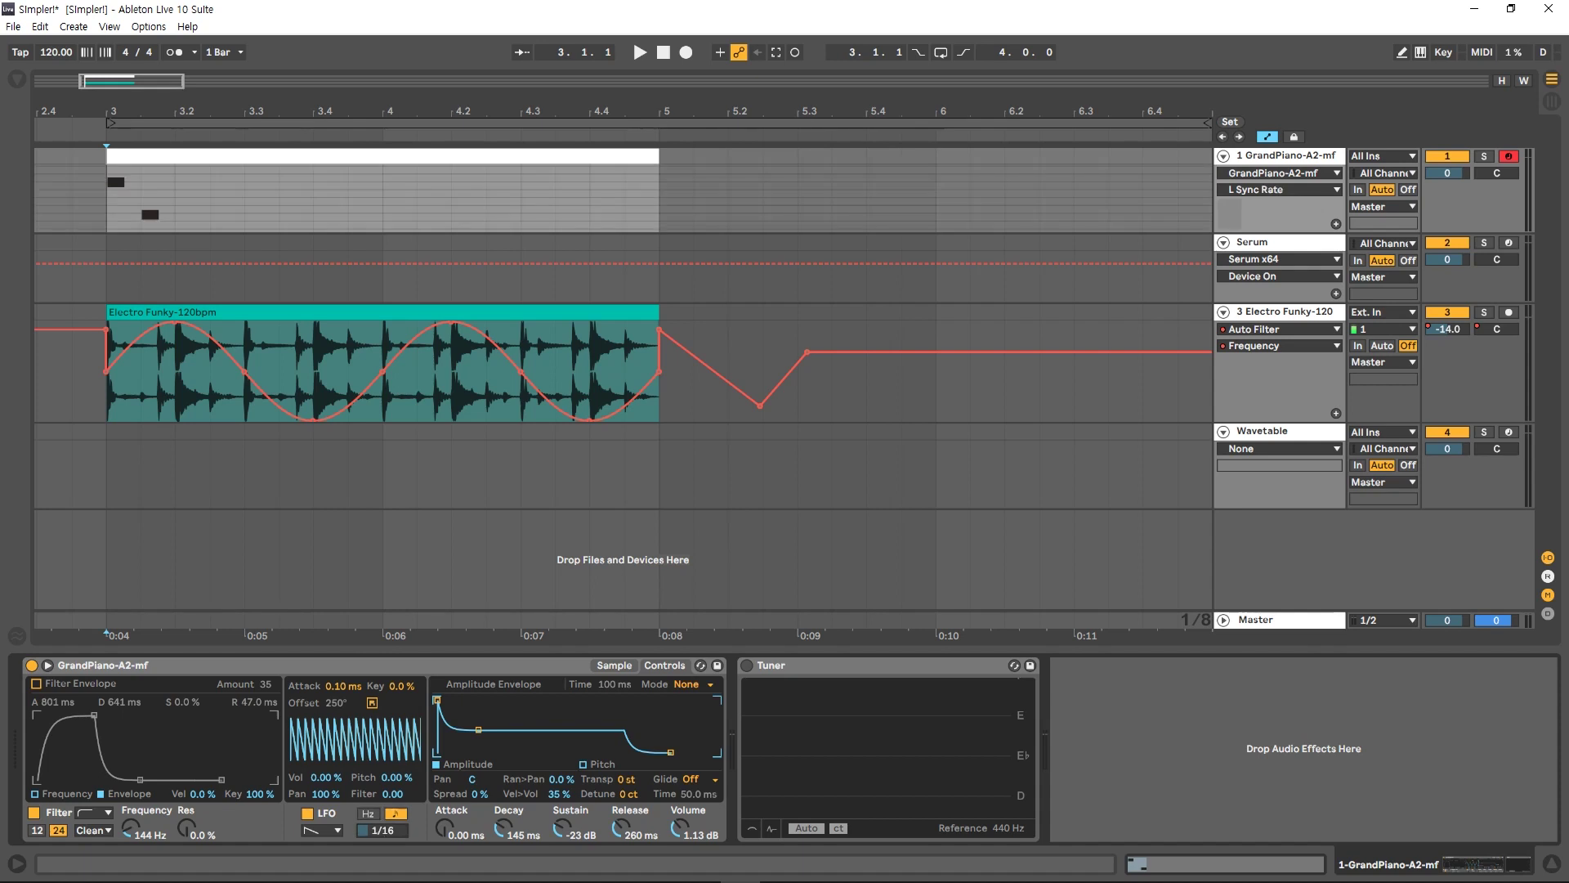
pyautogui.moveTo(383, 829); pyautogui.dragTo(384, 835)
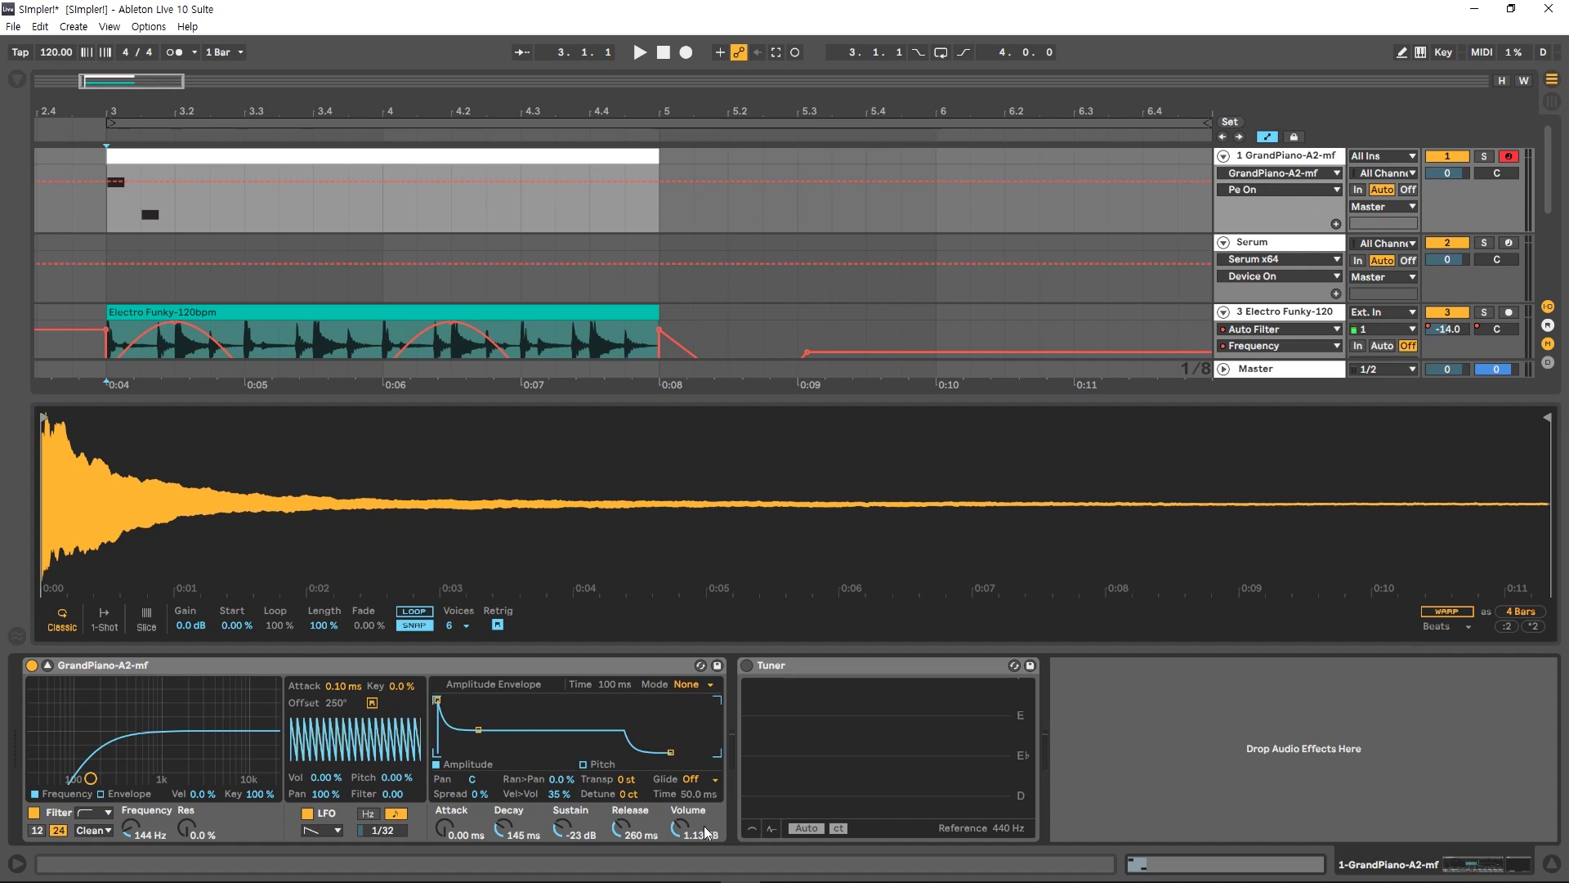
# Step: View the piano's filter envelope and pitch envelope alongside the sample waveform
pyautogui.click(101, 793)
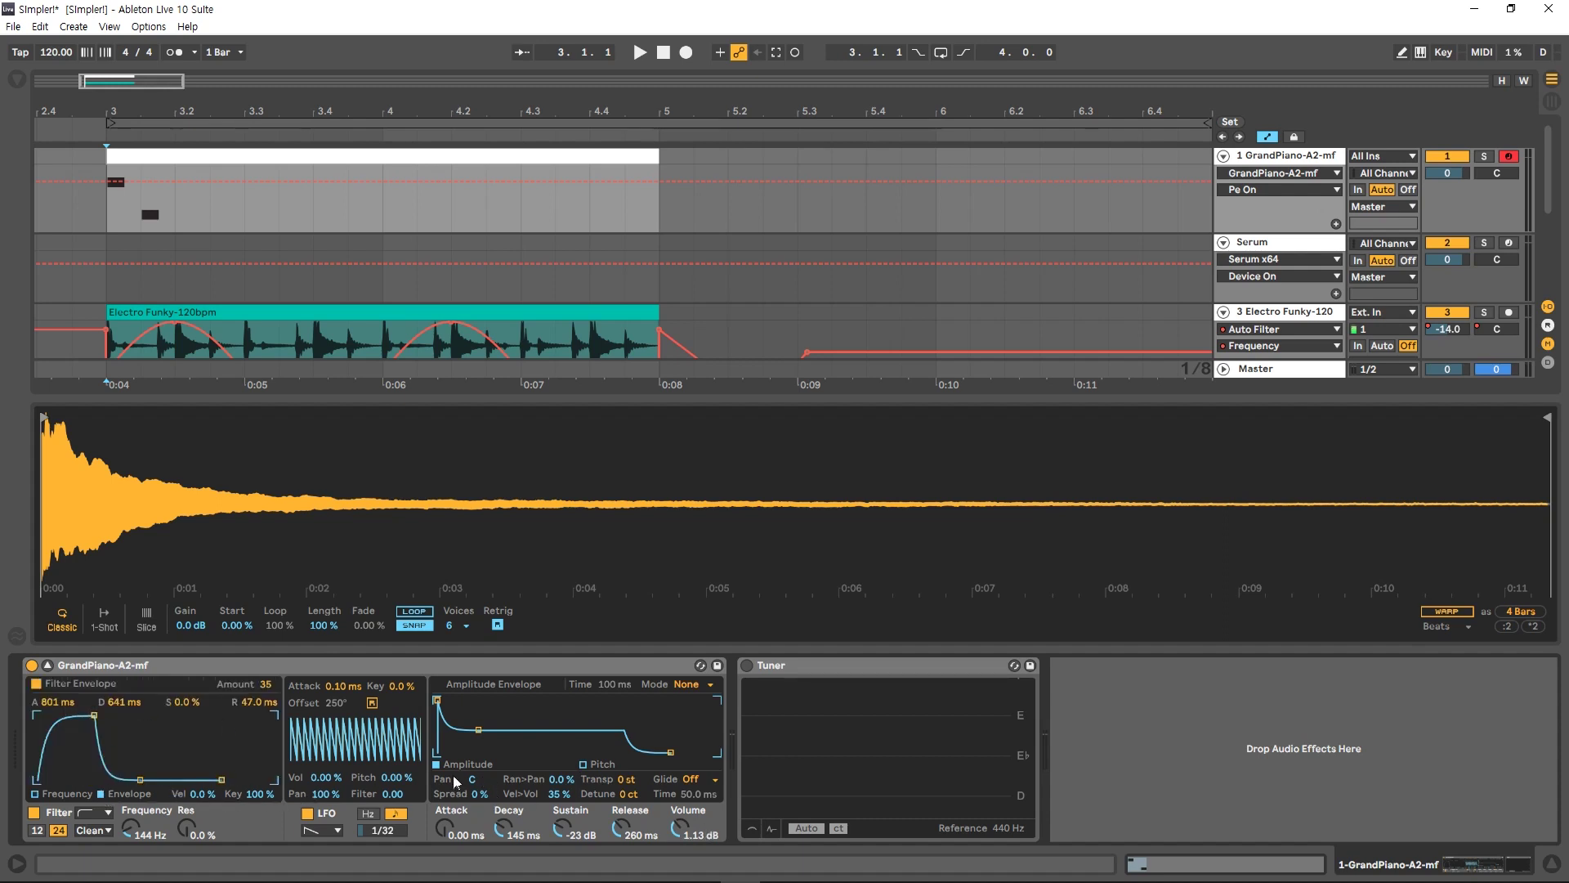
pyautogui.click(584, 765)
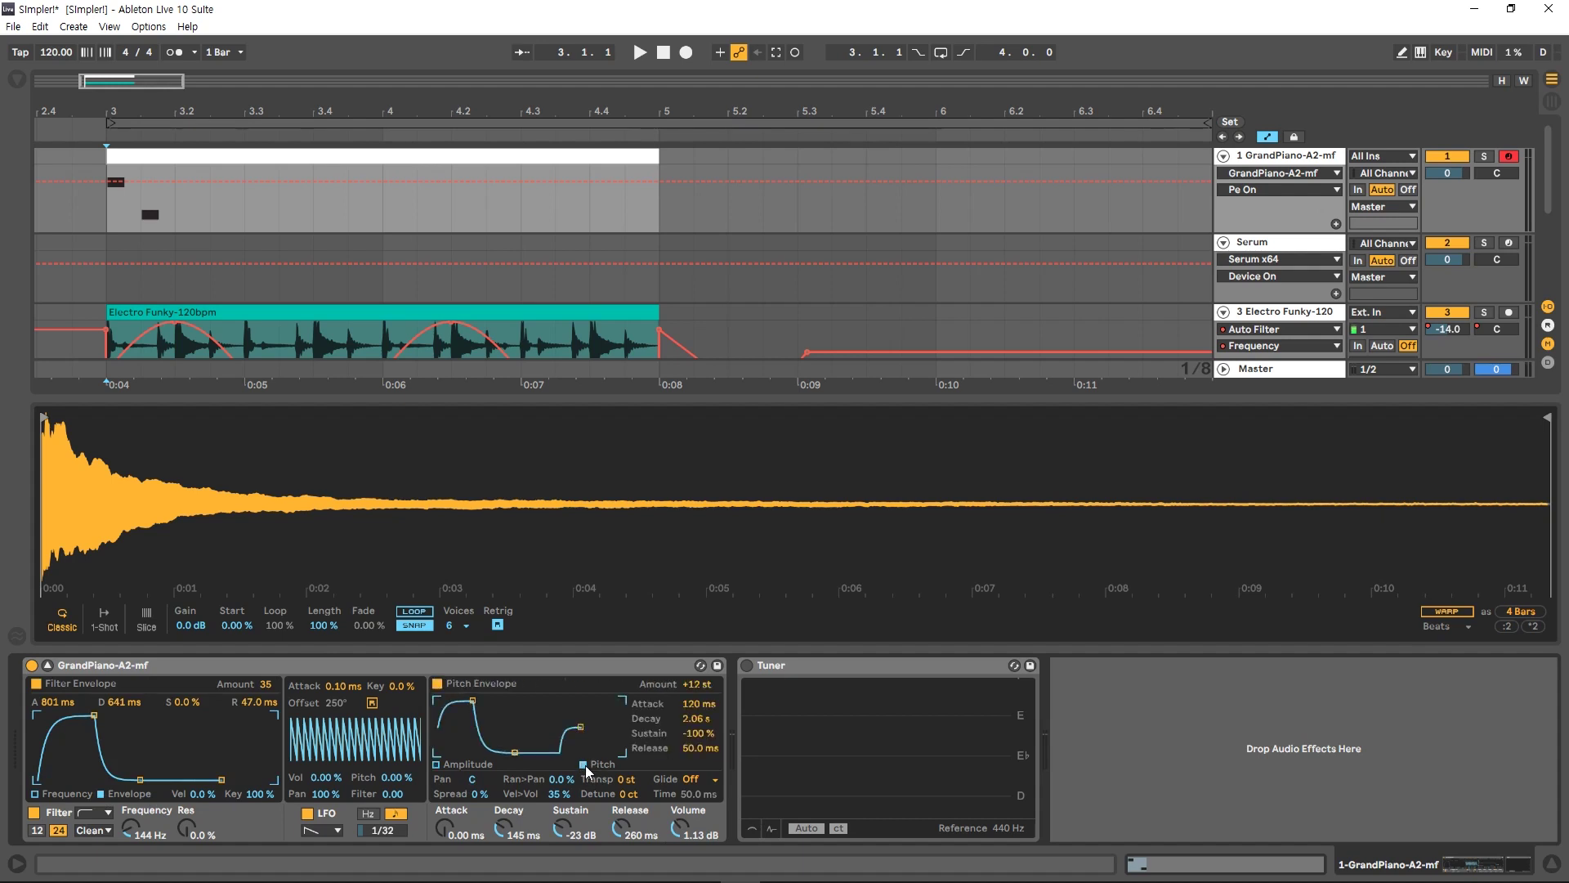